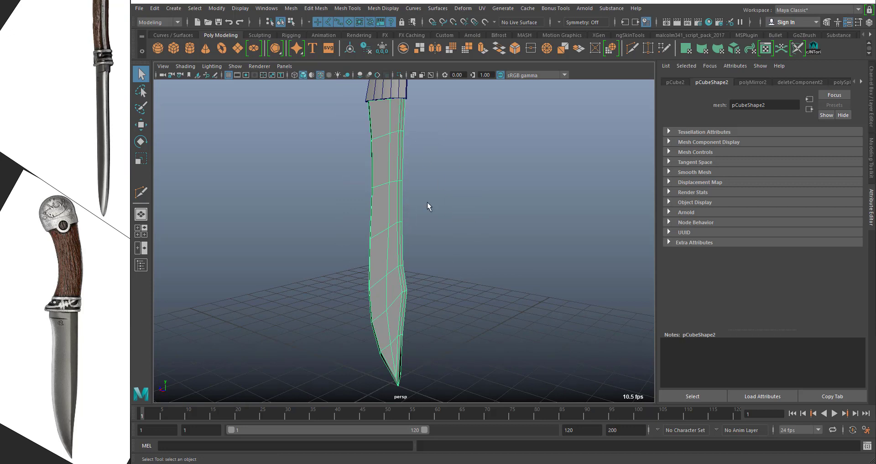
# Preview the knife blade with mesh smoothing to check how its edges hold
pyautogui.keyDown('alt'); pyautogui.moveTo(377, 176); pyautogui.dragTo(427, 259, button='right'); pyautogui.keyUp('alt')
pyautogui.keyDown('alt'); pyautogui.moveTo(421, 139); pyautogui.dragTo(425, 231, button='middle'); pyautogui.keyUp('alt')
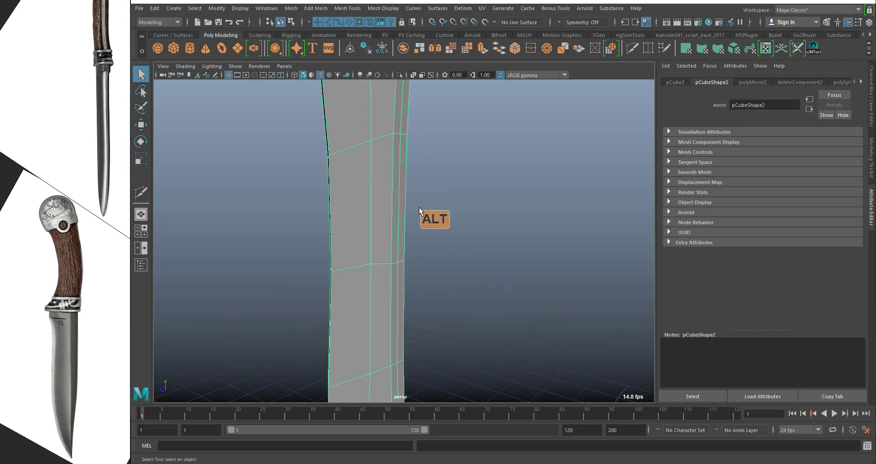
pyautogui.keyDown('alt'); pyautogui.moveTo(420, 210); pyautogui.dragTo(399, 158); pyautogui.keyUp('alt')
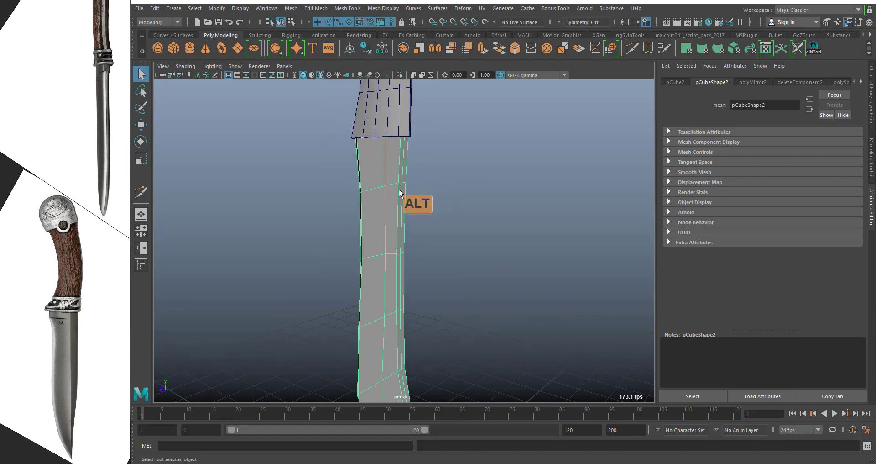
pyautogui.keyDown('alt'); pyautogui.moveTo(445, 190); pyautogui.dragTo(420, 190, button='right'); pyautogui.keyUp('alt')
pyautogui.press('3')
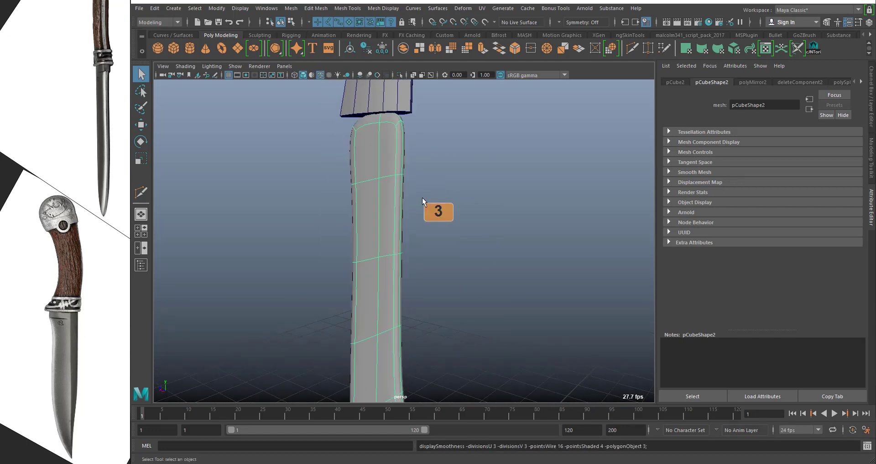
# Turn off the wireframe overlay on shaded objects and return the blade to its unsmoothed display
pyautogui.click(412, 200)
pyautogui.moveTo(451, 206)
pyautogui.keyDown('alt'); pyautogui.mouseDown()
pyautogui.moveTo(420, 210)
pyautogui.moveTo(445, 215)
pyautogui.mouseUp(); pyautogui.keyUp('alt')
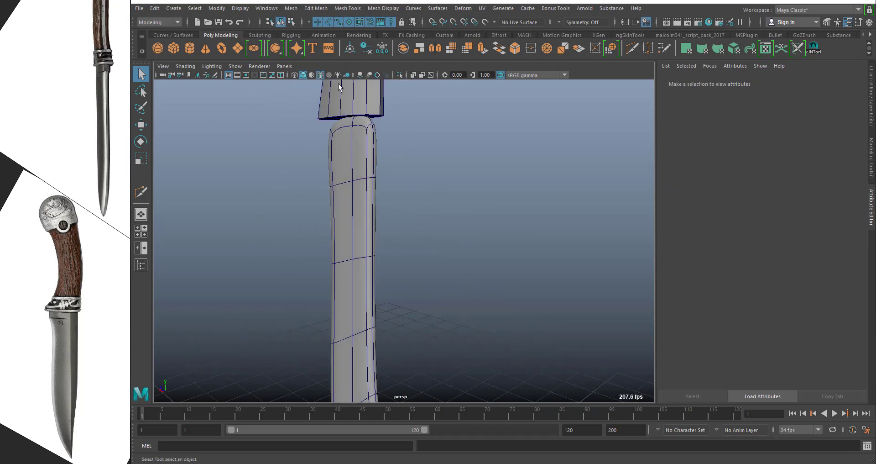
pyautogui.click(320, 75)
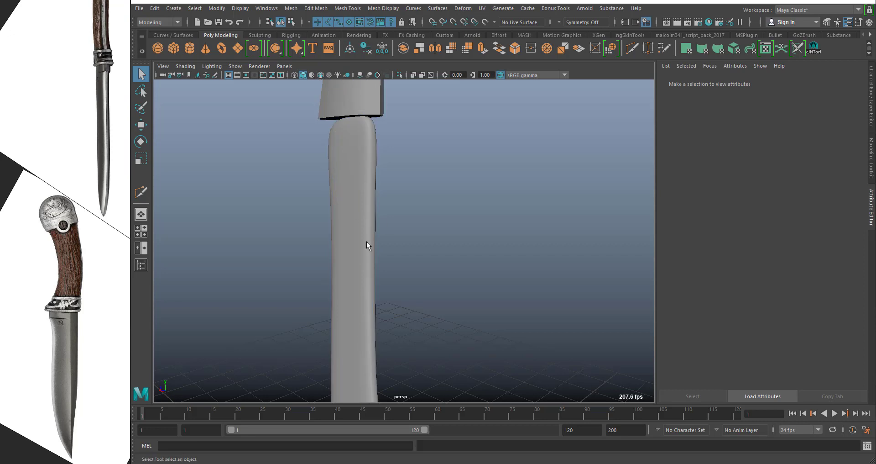
pyautogui.click(361, 248)
pyautogui.press('1')
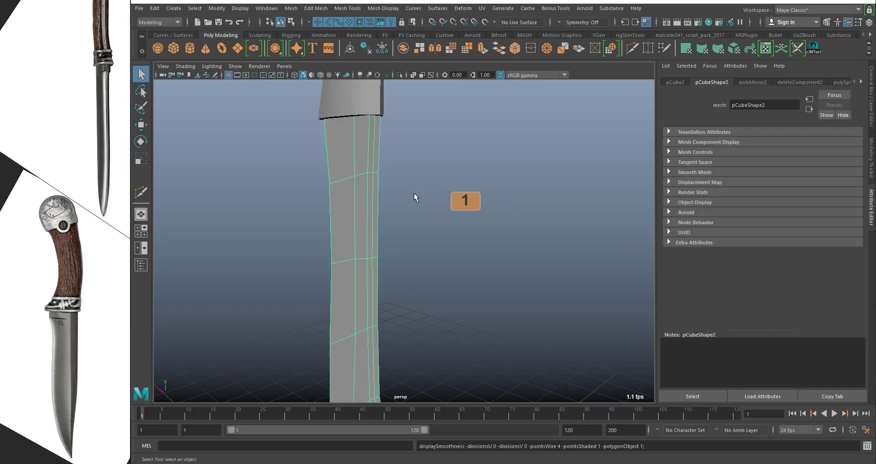
# Examine the blade's edge flow and thickness from the handle end down to the tip
pyautogui.keyDown('alt'); pyautogui.moveTo(429, 160); pyautogui.dragTo(366, 152); pyautogui.keyUp('alt')
pyautogui.keyDown('alt'); pyautogui.moveTo(365, 152); pyautogui.dragTo(396, 176, button='right'); pyautogui.keyUp('alt')
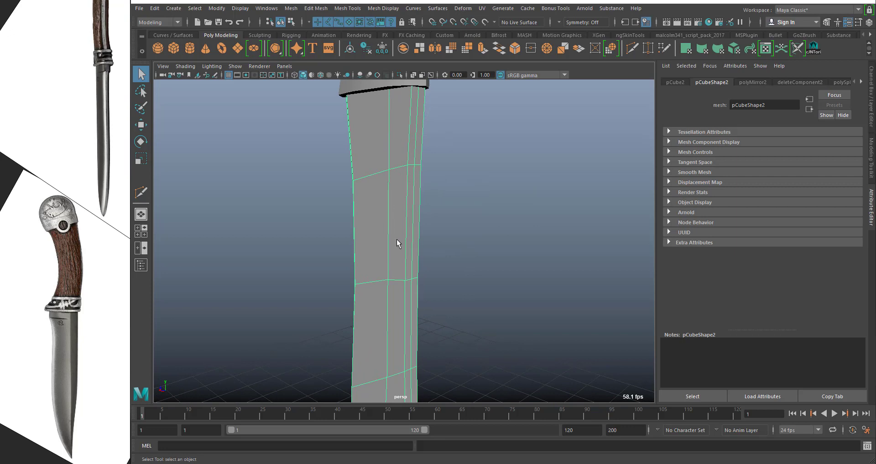
pyautogui.keyDown('alt'); pyautogui.moveTo(439, 288); pyautogui.dragTo(439, 215); pyautogui.keyUp('alt')
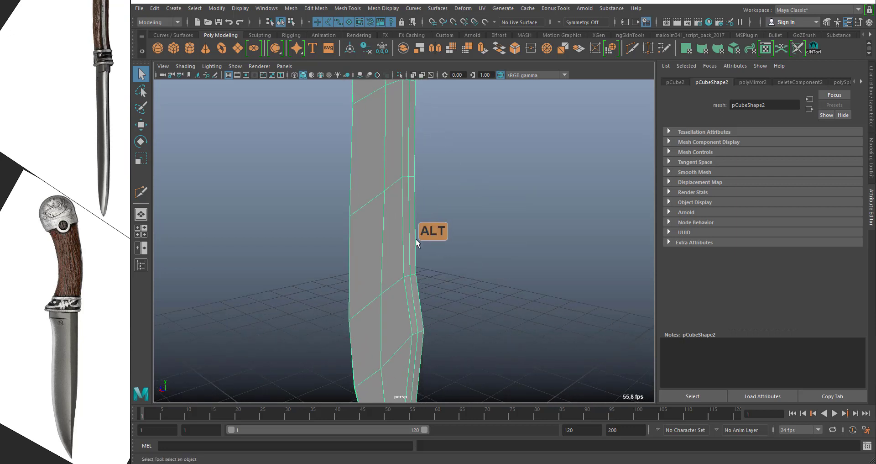
pyautogui.keyDown('alt'); pyautogui.moveTo(442, 292); pyautogui.dragTo(432, 284); pyautogui.keyUp('alt')
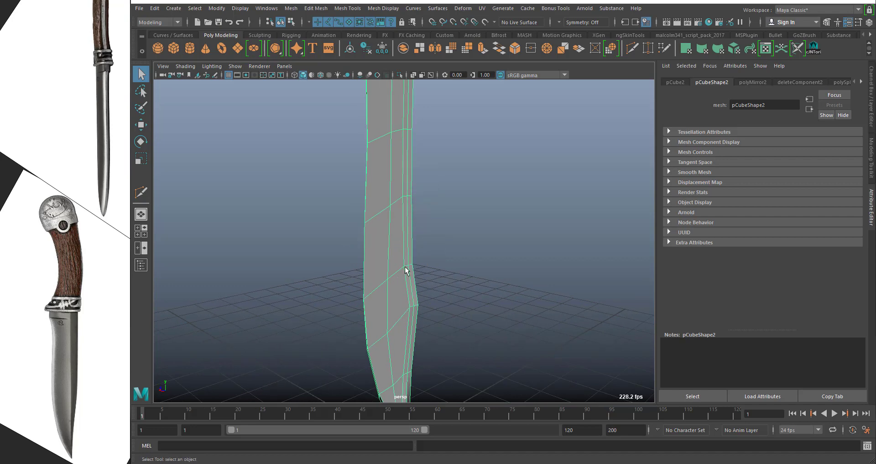
pyautogui.moveTo(422, 285)
pyautogui.keyDown('alt'); pyautogui.mouseDown(button='middle')
pyautogui.moveTo(424, 305)
pyautogui.moveTo(446, 305)
pyautogui.moveTo(433, 310)
pyautogui.moveTo(436, 274)
pyautogui.mouseUp(button='middle'); pyautogui.keyUp('alt')
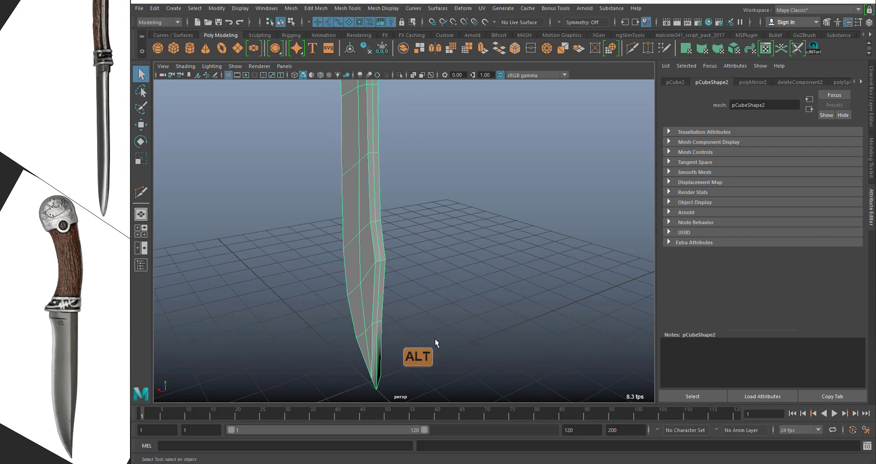
pyautogui.keyDown('alt'); pyautogui.moveTo(419, 313); pyautogui.dragTo(469, 262); pyautogui.keyUp('alt')
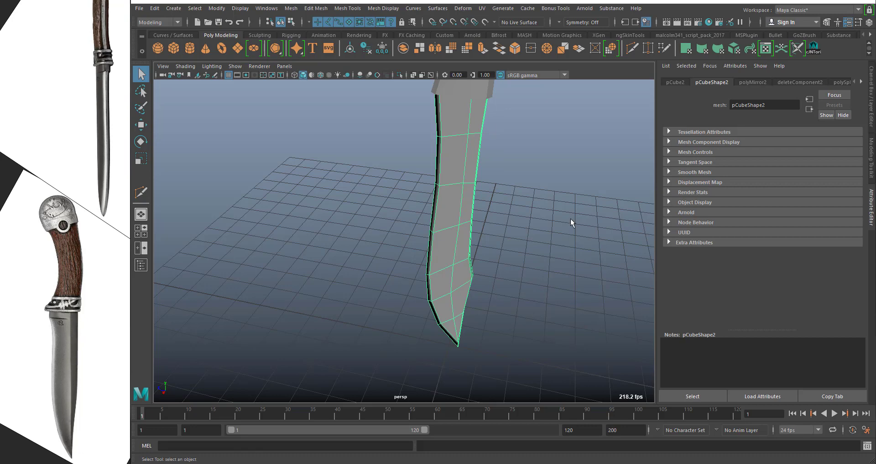
pyautogui.keyDown('alt'); pyautogui.moveTo(571, 222); pyautogui.dragTo(499, 210); pyautogui.keyUp('alt')
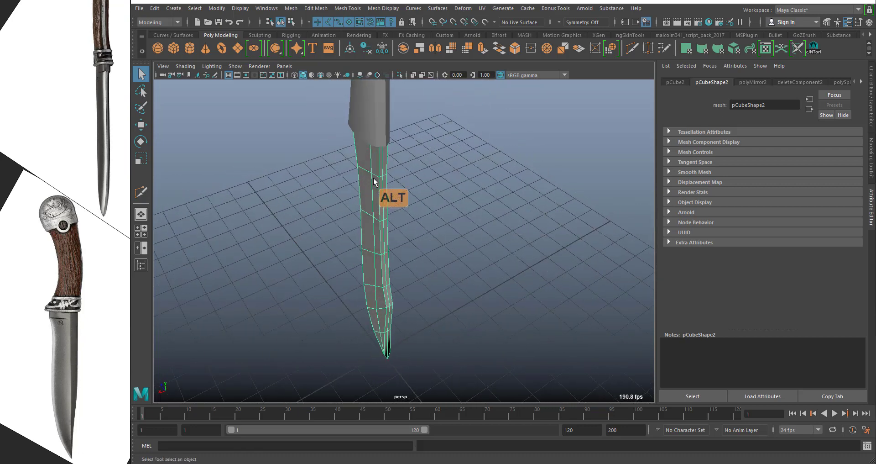
# Select the lengthwise edge loop along the middle of the blade's flat side and set symmetry to World X
pyautogui.moveTo(374, 184); pyautogui.dragTo(376, 163, button='right')
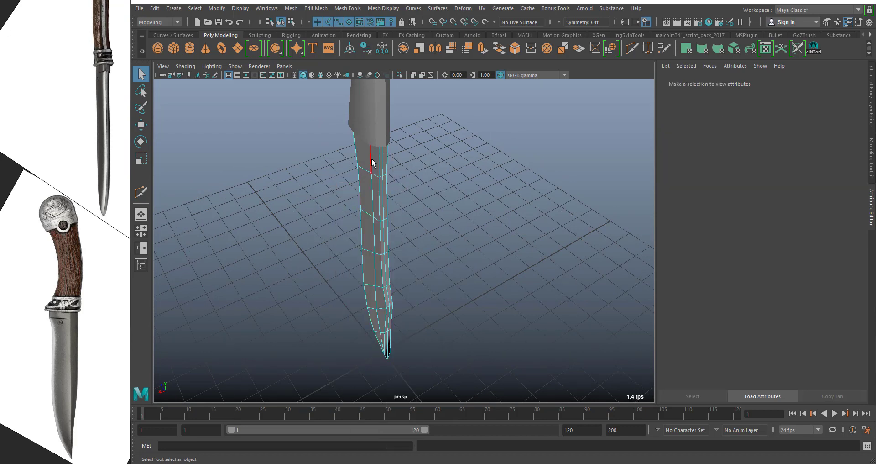
pyautogui.doubleClick(373, 196)
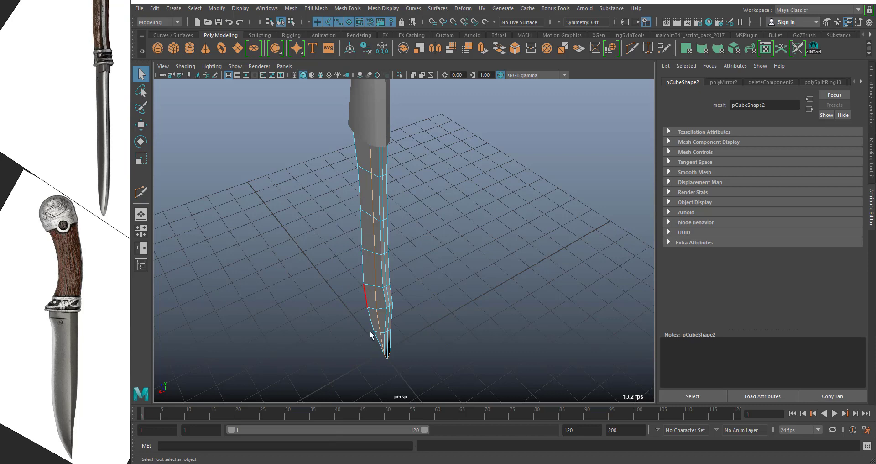
pyautogui.keyDown('alt'); pyautogui.moveTo(387, 183); pyautogui.dragTo(354, 194); pyautogui.keyUp('alt')
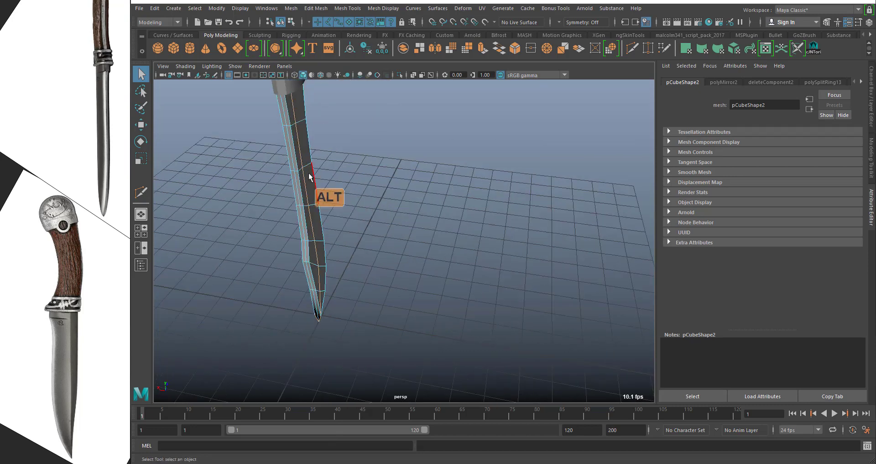
pyautogui.keyDown('alt'); pyautogui.moveTo(416, 251); pyautogui.dragTo(434, 153); pyautogui.keyUp('alt')
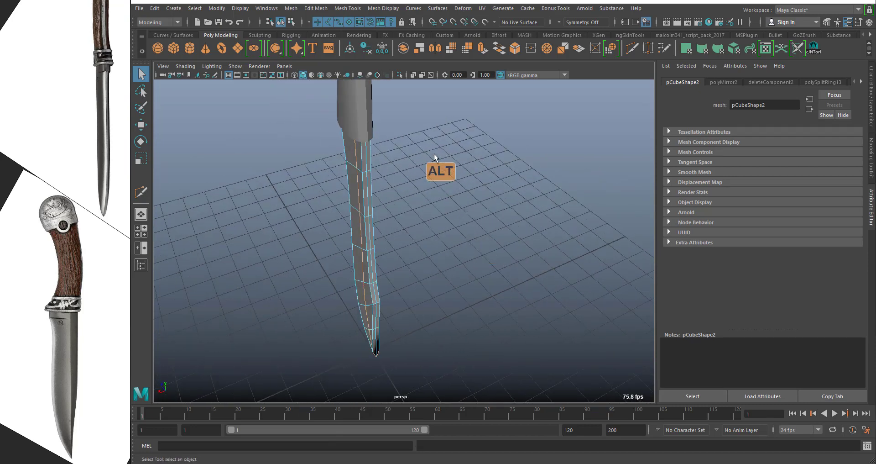
pyautogui.click(559, 23)
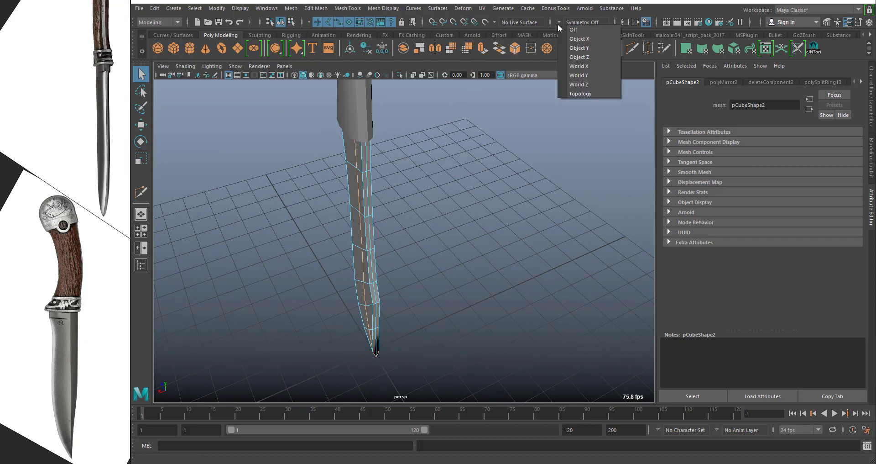
pyautogui.click(594, 65)
# Move the selected lengthwise edge loop outward along X to thicken the blade symmetrically
pyautogui.keyDown('alt'); pyautogui.moveTo(530, 232); pyautogui.dragTo(462, 256); pyautogui.keyUp('alt')
pyautogui.press('w')
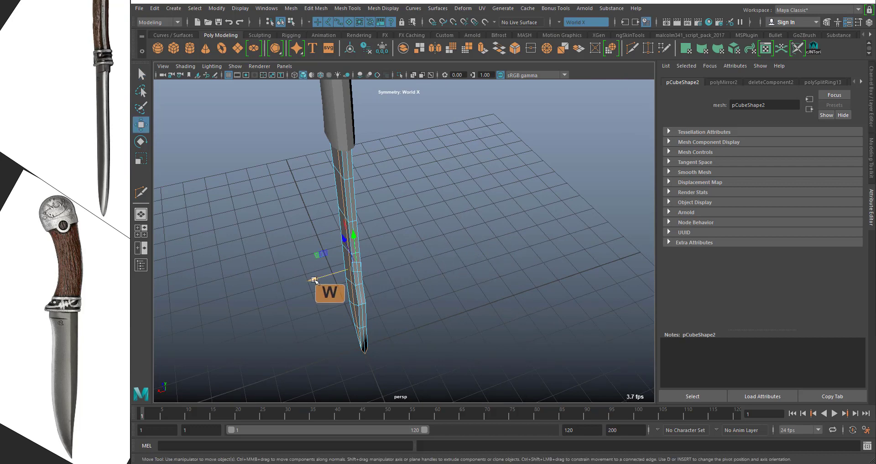
pyautogui.click(317, 279)
pyautogui.moveTo(317, 279); pyautogui.dragTo(354, 126)
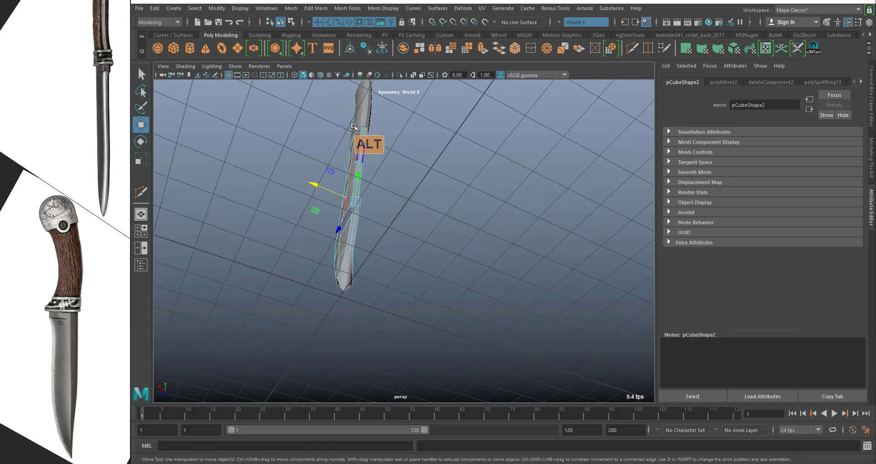
pyautogui.keyDown('alt'); pyautogui.moveTo(363, 180); pyautogui.dragTo(272, 143); pyautogui.keyUp('alt')
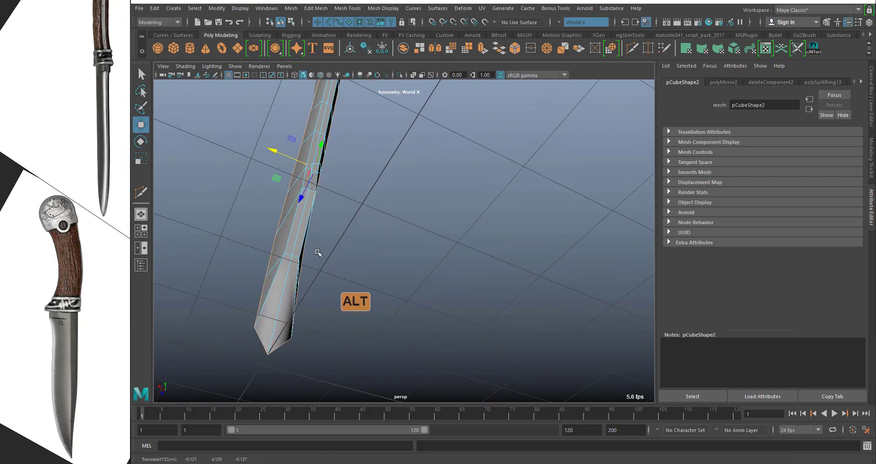
# Move the outermost side vertices on the two lower blade rows inward along X to taper the blade's thickness
pyautogui.moveTo(281, 210); pyautogui.dragTo(237, 210, button='right')
pyautogui.moveTo(236, 311); pyautogui.dragTo(374, 297)
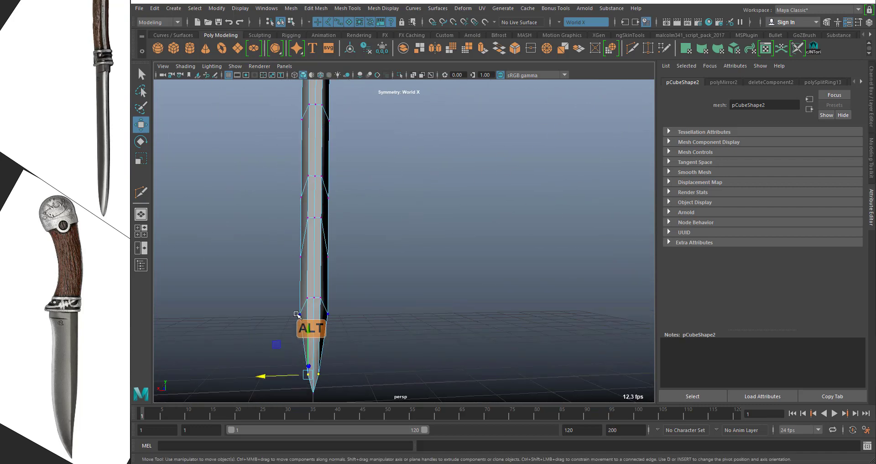
pyautogui.click(299, 314)
pyautogui.moveTo(255, 315); pyautogui.dragTo(260, 314)
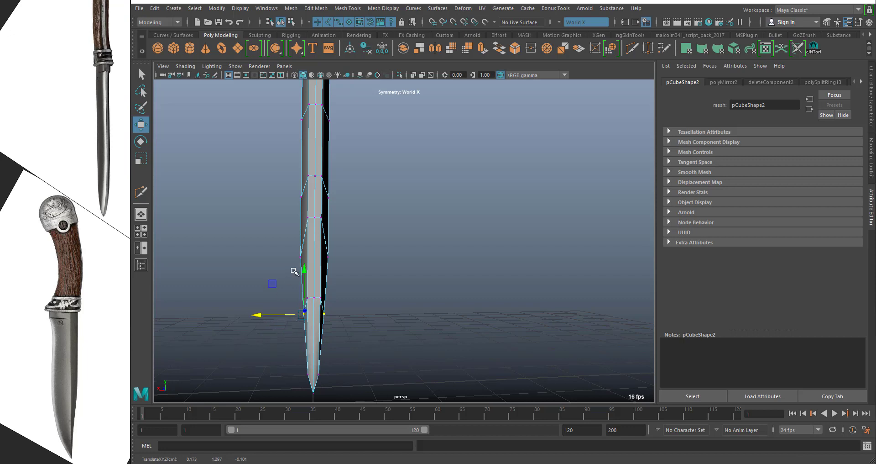
pyautogui.click(302, 257)
pyautogui.moveTo(254, 257); pyautogui.dragTo(259, 257)
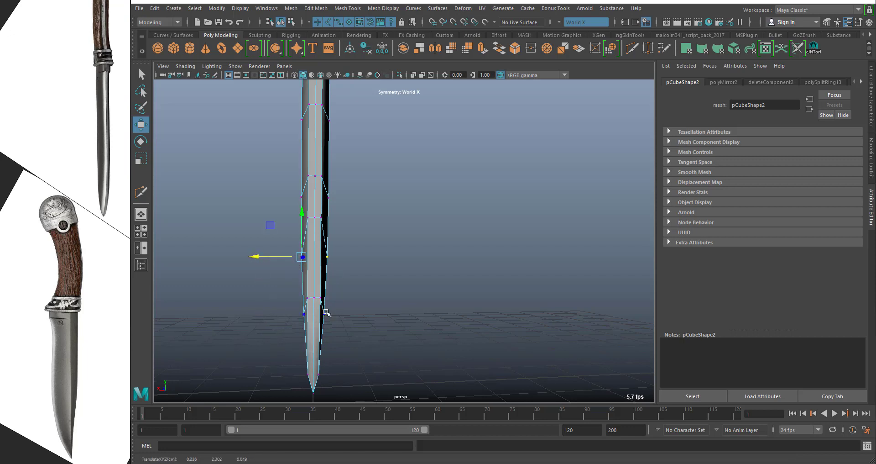
# Narrow the blade's inner strip along X by moving its vertices inward, from just above the tip upward
pyautogui.click(306, 375)
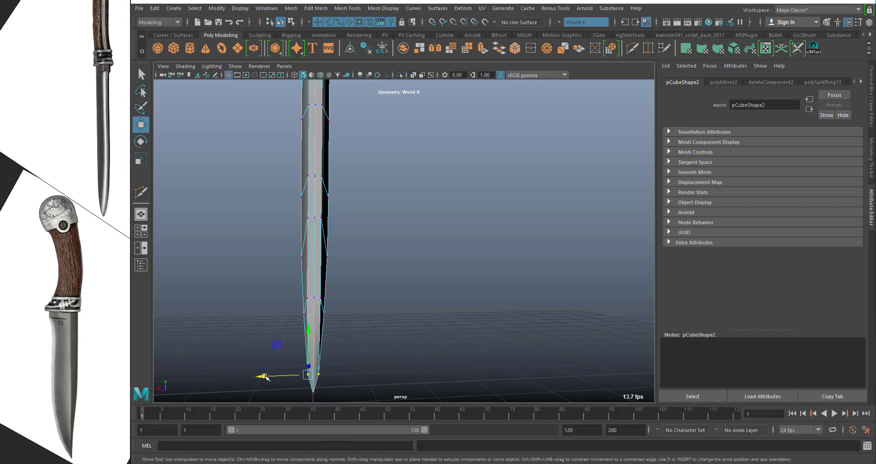
pyautogui.moveTo(266, 377); pyautogui.dragTo(268, 378)
pyautogui.click(308, 298)
pyautogui.moveTo(259, 298); pyautogui.dragTo(257, 297)
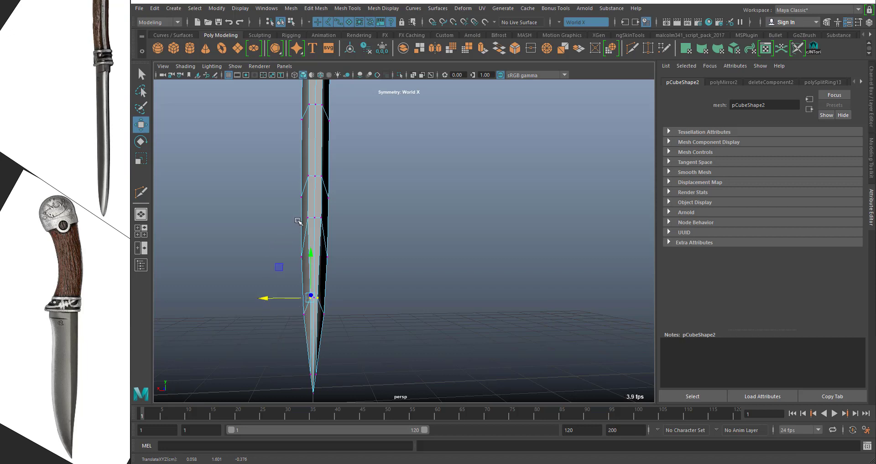
pyautogui.click(297, 221)
pyautogui.click(262, 216)
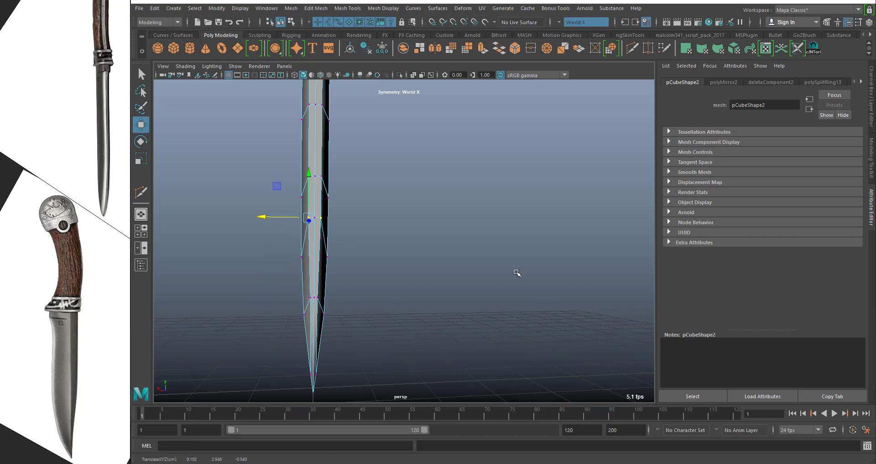
# Return to object selection, select the whole blade and check its shape up to the handle end
pyautogui.keyDown('alt'); pyautogui.moveTo(518, 270); pyautogui.dragTo(502, 243); pyautogui.keyUp('alt')
pyautogui.moveTo(389, 146); pyautogui.dragTo(430, 136, button='right')
pyautogui.keyDown('alt'); pyautogui.moveTo(474, 176); pyautogui.dragTo(439, 244, button='middle'); pyautogui.keyUp('alt')
pyautogui.click(500, 229)
pyautogui.keyDown('alt'); pyautogui.moveTo(500, 229); pyautogui.dragTo(437, 225); pyautogui.keyUp('alt')
pyautogui.click(322, 258)
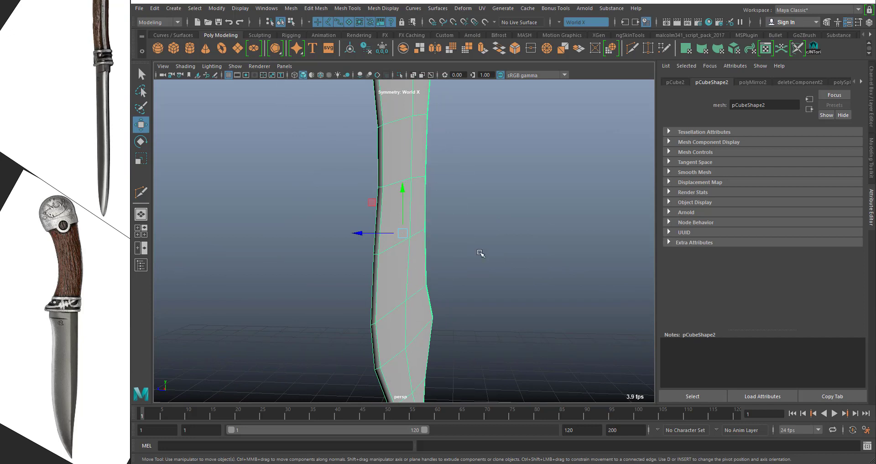
pyautogui.keyDown('alt'); pyautogui.moveTo(479, 251); pyautogui.dragTo(458, 272); pyautogui.keyUp('alt')
pyautogui.keyDown('alt'); pyautogui.moveTo(458, 272); pyautogui.dragTo(384, 246, button='right'); pyautogui.keyUp('alt')
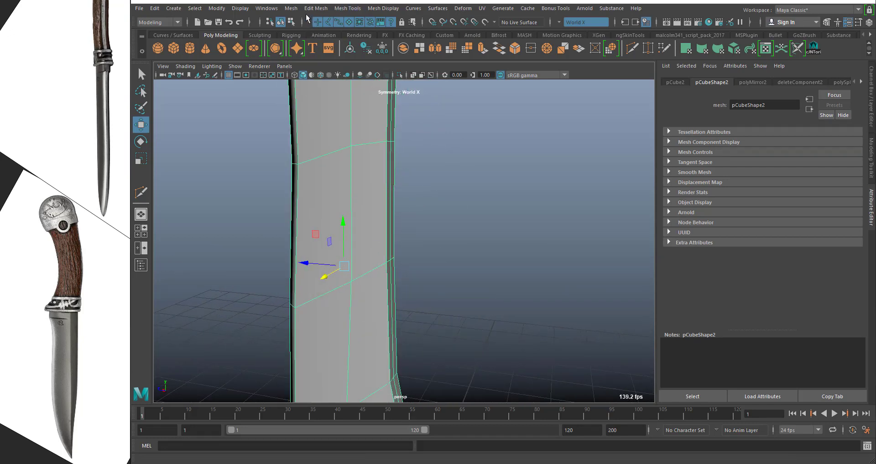
pyautogui.keyDown('alt'); pyautogui.moveTo(393, 184); pyautogui.dragTo(387, 200, button='middle'); pyautogui.keyUp('alt')
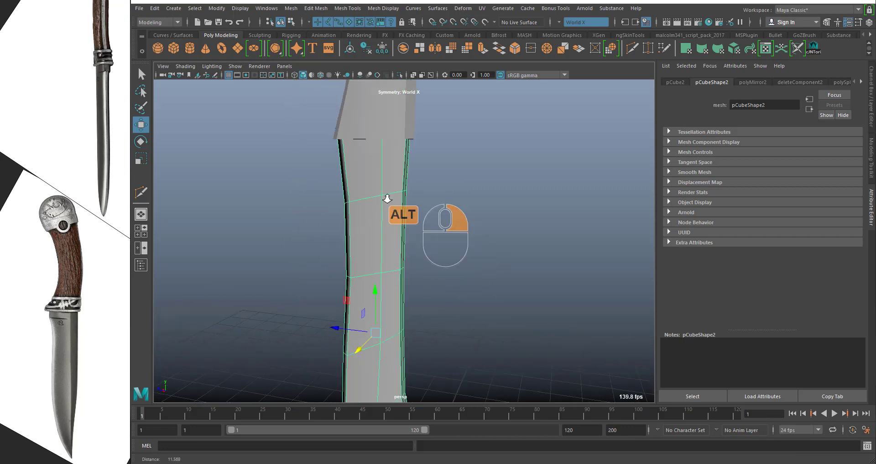
# Insert a lengthwise edge loop on the blade's flat side, right next to the corner of its narrow edge
pyautogui.click(344, 9)
pyautogui.click(369, 77)
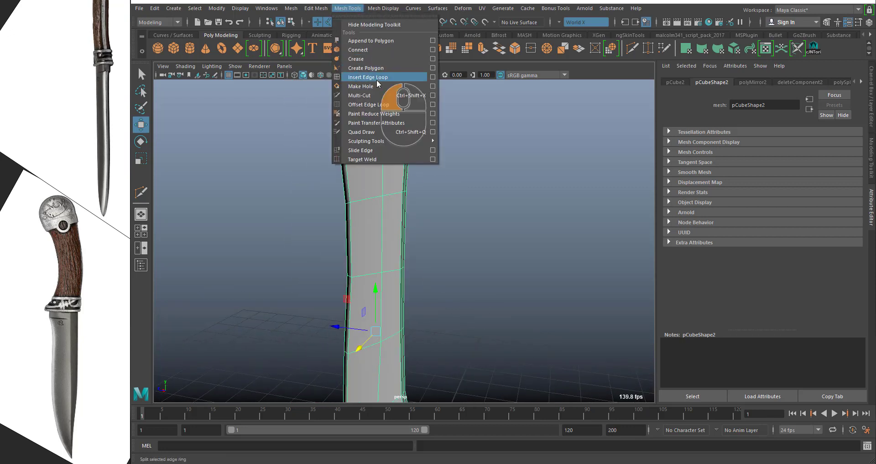
pyautogui.keyDown('alt'); pyautogui.moveTo(479, 279); pyautogui.dragTo(452, 110, button='middle'); pyautogui.keyUp('alt')
pyautogui.keyDown('alt'); pyautogui.moveTo(457, 203); pyautogui.dragTo(441, 224); pyautogui.keyUp('alt')
pyautogui.keyDown('alt'); pyautogui.moveTo(392, 185); pyautogui.dragTo(410, 294, button='middle'); pyautogui.keyUp('alt')
pyautogui.scroll(4, 395, 191)
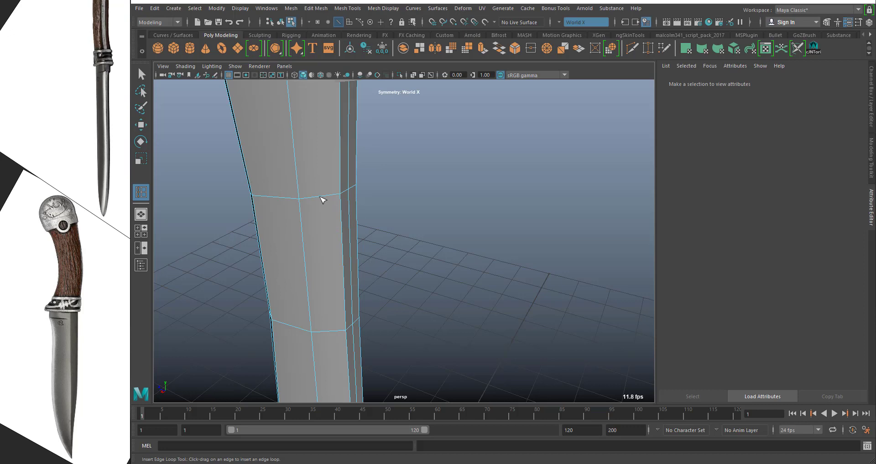
pyautogui.moveTo(321, 197)
pyautogui.mouseDown()
pyautogui.moveTo(340, 197)
pyautogui.moveTo(321, 195)
pyautogui.moveTo(330, 195)
pyautogui.mouseUp()
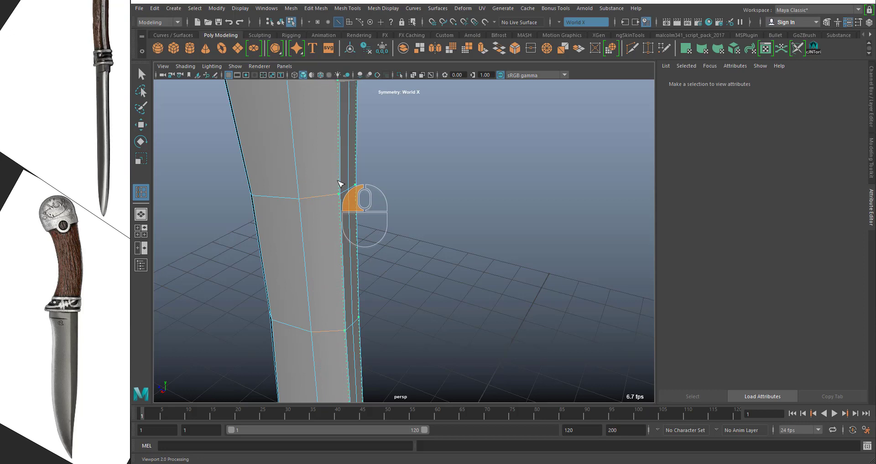
pyautogui.click(340, 183)
# Show the blade in smooth preview to check the effect of the added edge loop
pyautogui.keyDown('alt'); pyautogui.moveTo(314, 162); pyautogui.dragTo(338, 228, button='right'); pyautogui.keyUp('alt')
pyautogui.keyDown('alt'); pyautogui.moveTo(305, 153); pyautogui.dragTo(327, 186, button='middle'); pyautogui.keyUp('alt')
pyautogui.keyDown('alt'); pyautogui.moveTo(324, 230); pyautogui.dragTo(336, 188, button='right'); pyautogui.keyUp('alt')
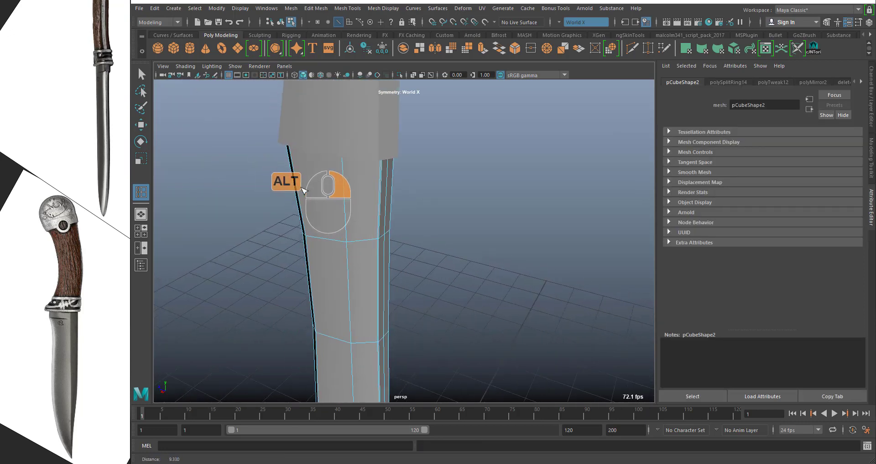
pyautogui.keyDown('alt'); pyautogui.moveTo(335, 187); pyautogui.dragTo(319, 193); pyautogui.keyUp('alt')
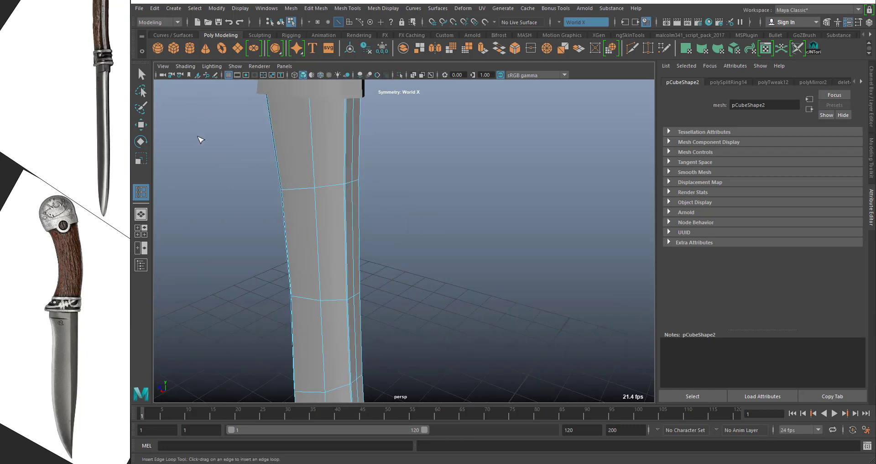
pyautogui.press('3')
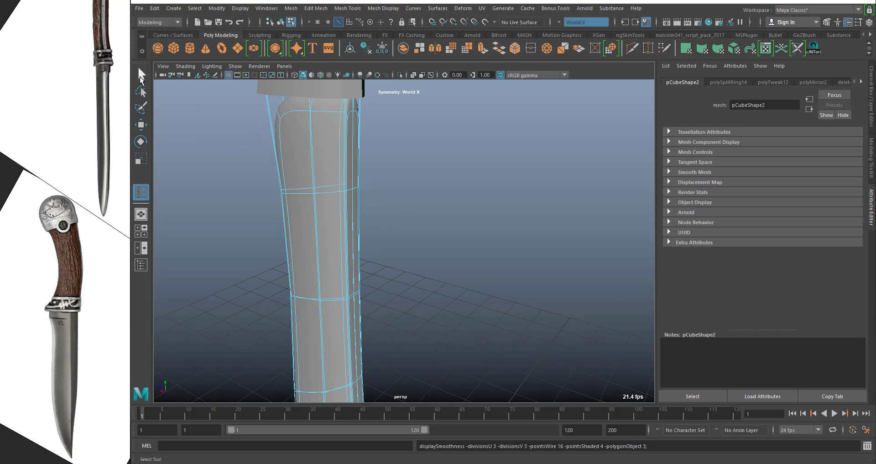
# Leave the edge loop tool, return to object selection and examine the smoothed blade from near the tip up to the handle end
pyautogui.press('q')
pyautogui.moveTo(282, 130); pyautogui.dragTo(388, 154, button='right')
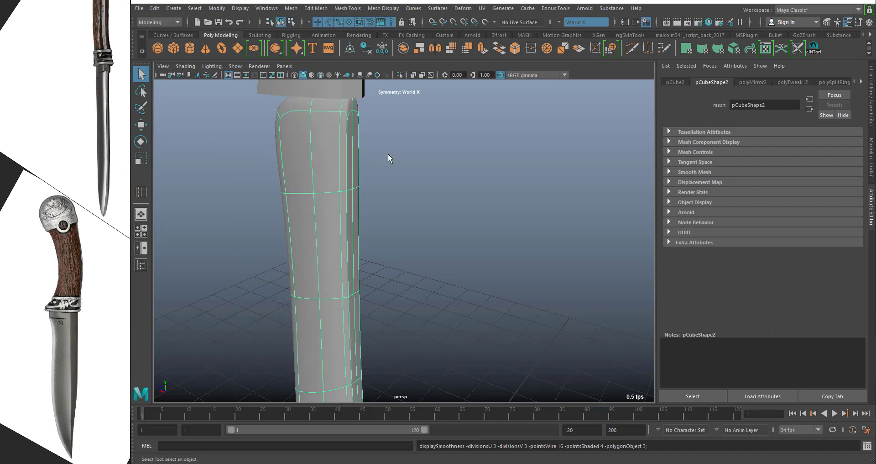
pyautogui.click(397, 201)
pyautogui.keyDown('alt'); pyautogui.moveTo(438, 245); pyautogui.dragTo(456, 268); pyautogui.keyUp('alt')
pyautogui.keyDown('alt'); pyautogui.moveTo(456, 268); pyautogui.dragTo(360, 270, button='right'); pyautogui.keyUp('alt')
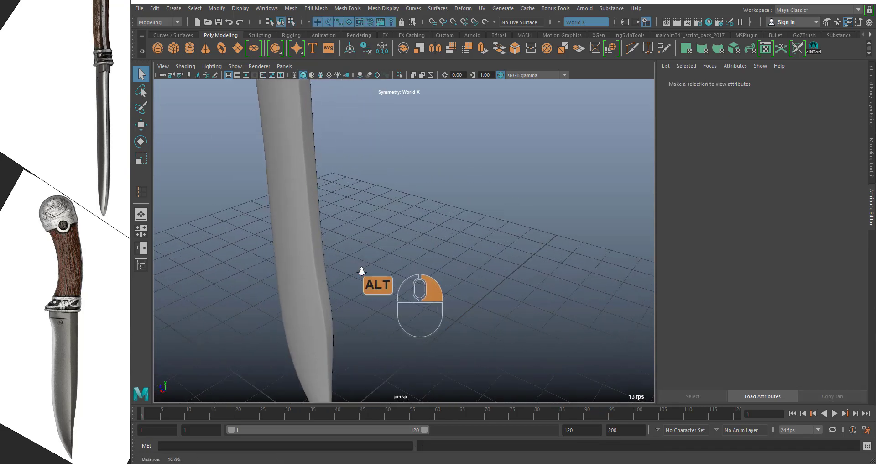
pyautogui.keyDown('alt'); pyautogui.moveTo(360, 270); pyautogui.dragTo(364, 201, button='middle'); pyautogui.keyUp('alt')
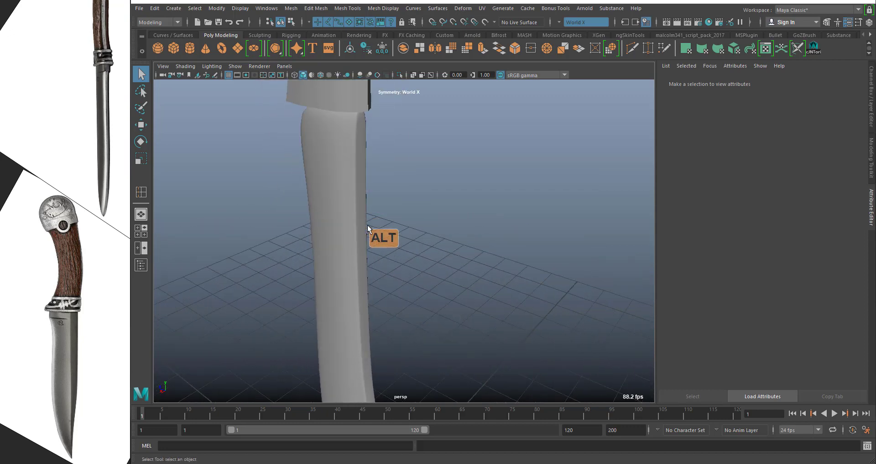
pyautogui.keyDown('alt'); pyautogui.moveTo(372, 232); pyautogui.dragTo(330, 240, button='right'); pyautogui.keyUp('alt')
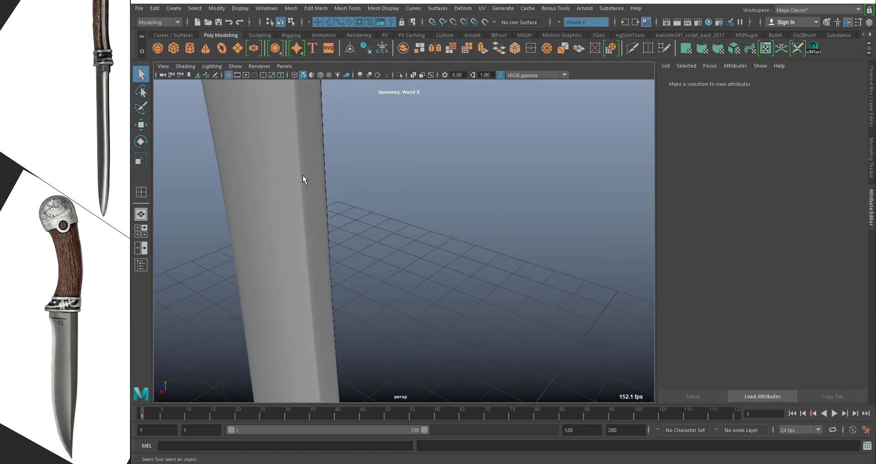
pyautogui.click(297, 117)
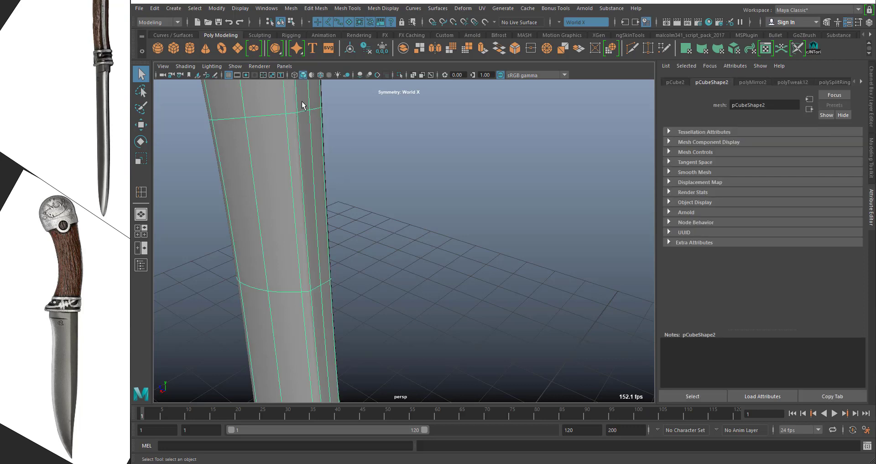
pyautogui.keyDown('alt'); pyautogui.moveTo(348, 184); pyautogui.dragTo(352, 177, button='right'); pyautogui.keyUp('alt')
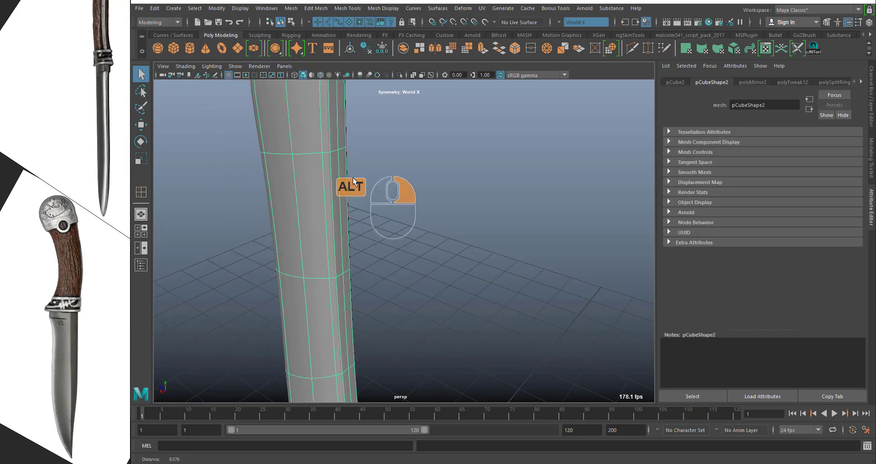
pyautogui.keyDown('alt'); pyautogui.moveTo(352, 177); pyautogui.dragTo(381, 214, button='middle'); pyautogui.keyUp('alt')
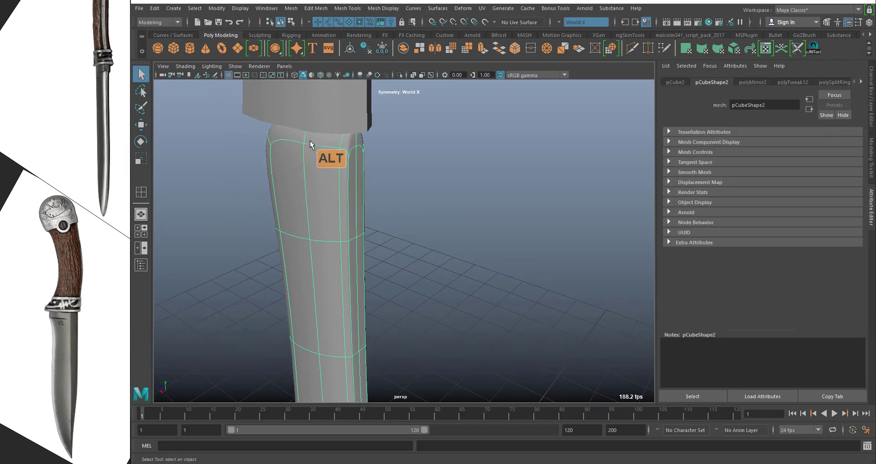
# Turn off smooth preview, show the model in X-ray and delete the blade's end-cap faces hidden inside the handle
pyautogui.press('1')
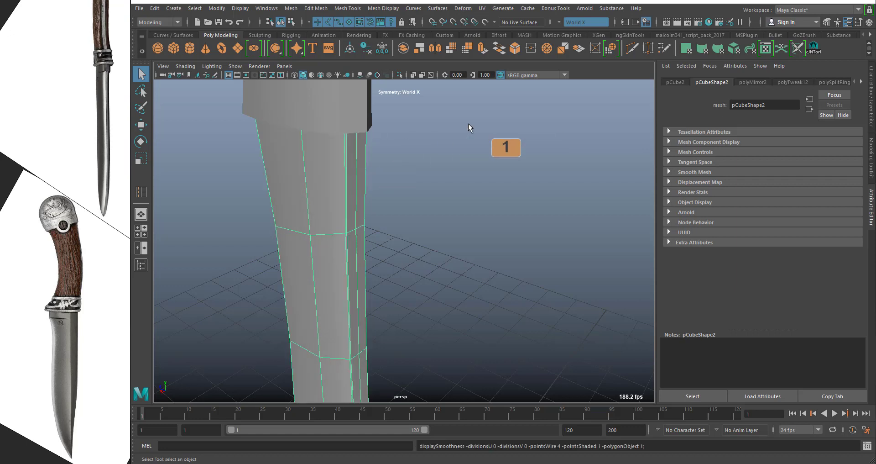
pyautogui.keyDown('alt'); pyautogui.moveTo(461, 163); pyautogui.dragTo(515, 253, button='middle'); pyautogui.keyUp('alt')
pyautogui.keyDown('alt'); pyautogui.moveTo(502, 213); pyautogui.dragTo(495, 209); pyautogui.keyUp('alt')
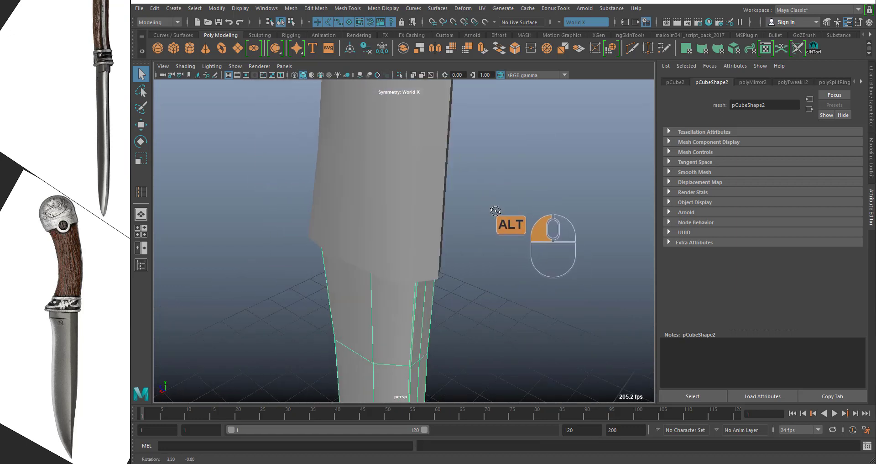
pyautogui.click(413, 76)
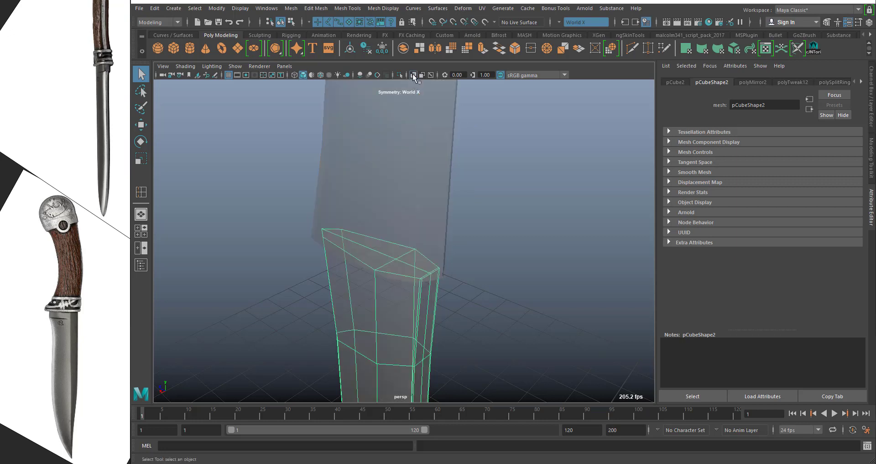
pyautogui.moveTo(365, 214)
pyautogui.mouseDown(button='right')
pyautogui.moveTo(354, 220)
pyautogui.moveTo(365, 227)
pyautogui.mouseUp(button='right')
pyautogui.click(407, 267)
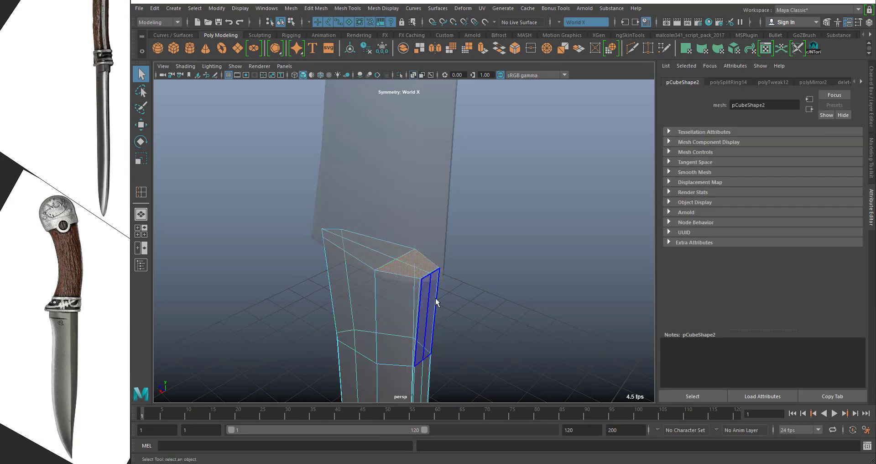
pyautogui.keyDown('alt'); pyautogui.moveTo(434, 299); pyautogui.dragTo(480, 349, button='right'); pyautogui.keyUp('alt')
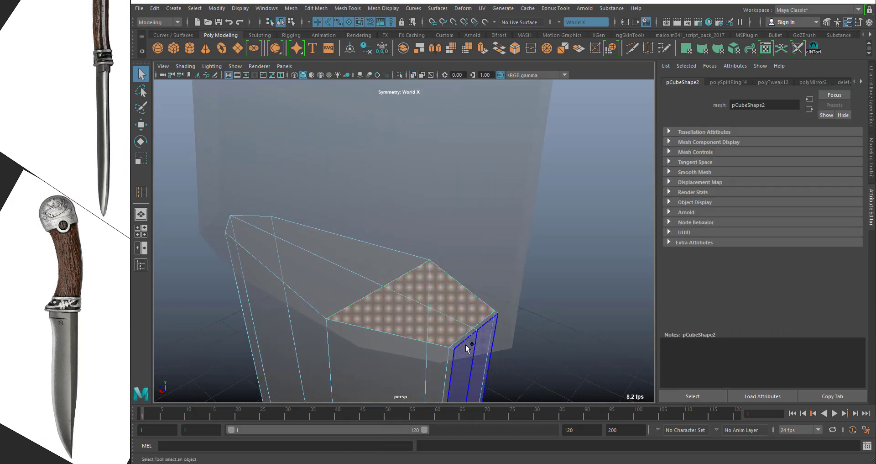
pyautogui.keyDown('shift'); pyautogui.click(329, 293); pyautogui.keyUp('shift')
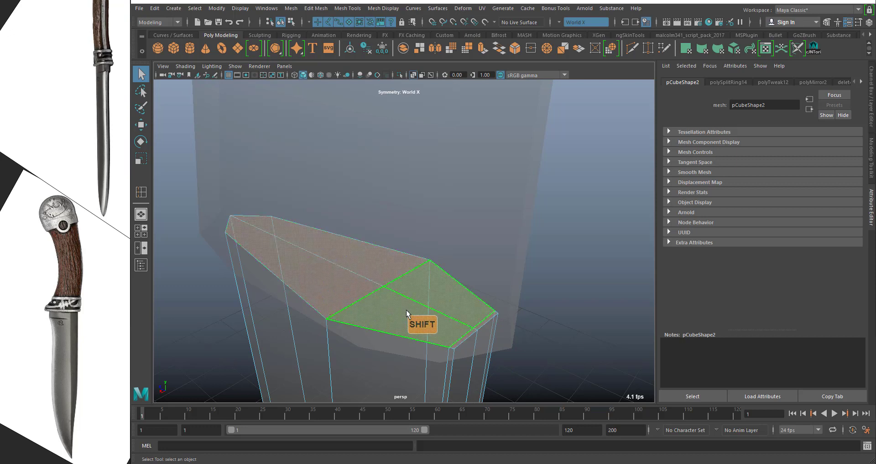
pyautogui.press('Delete')
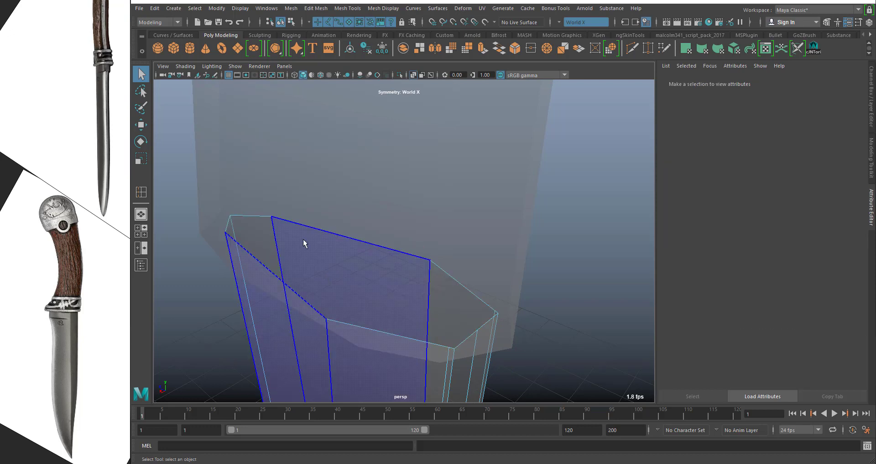
# Return the blade to object selection and turn off the X-ray display
pyautogui.keyDown('alt'); pyautogui.moveTo(360, 279); pyautogui.dragTo(276, 200, button='right'); pyautogui.keyUp('alt')
pyautogui.keyDown('alt'); pyautogui.moveTo(456, 281); pyautogui.dragTo(444, 261); pyautogui.keyUp('alt')
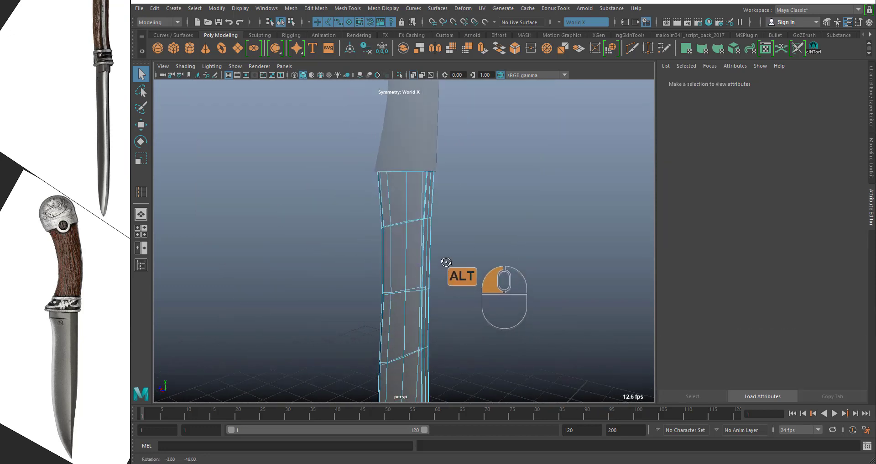
pyautogui.keyDown('alt'); pyautogui.moveTo(424, 195); pyautogui.dragTo(426, 251, button='right'); pyautogui.keyUp('alt')
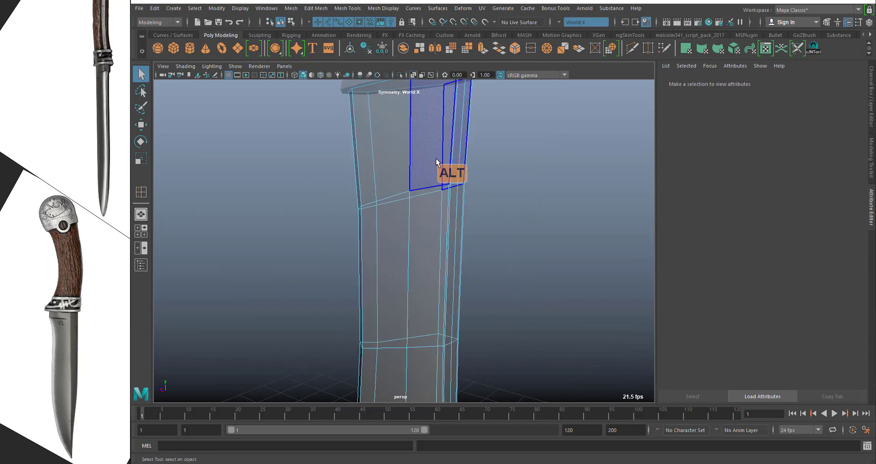
pyautogui.moveTo(436, 159); pyautogui.dragTo(464, 146, button='right')
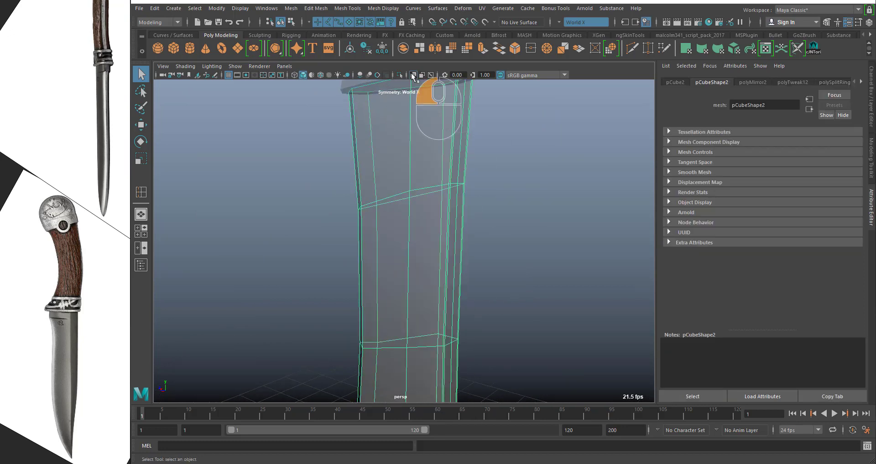
pyautogui.click(413, 75)
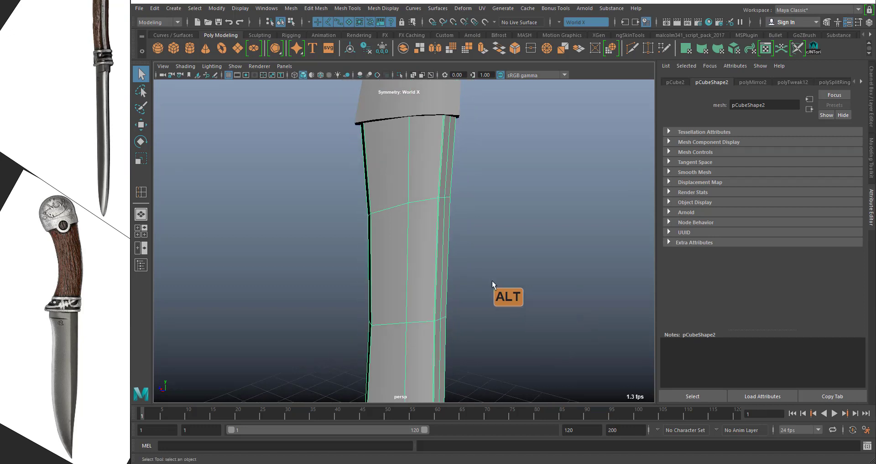
pyautogui.keyDown('alt'); pyautogui.moveTo(492, 281); pyautogui.dragTo(445, 231); pyautogui.keyUp('alt')
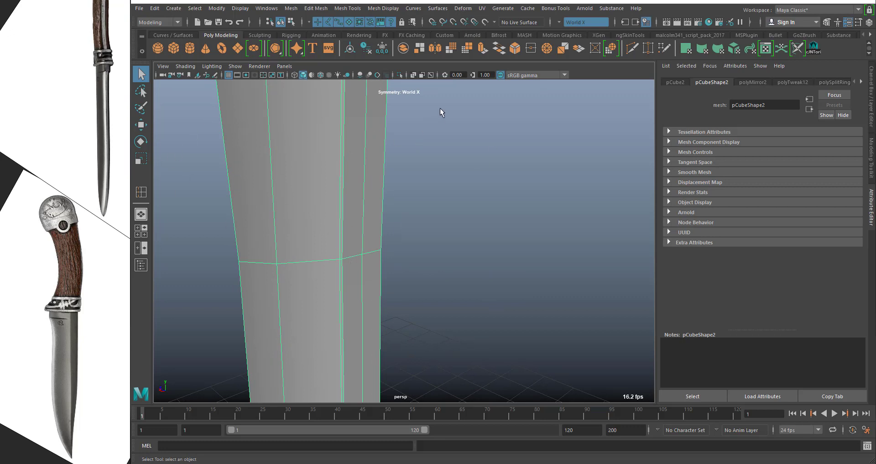
# Try inserting a lengthwise edge loop on the blade's narrow edge, right next to its corner
pyautogui.click(362, 7)
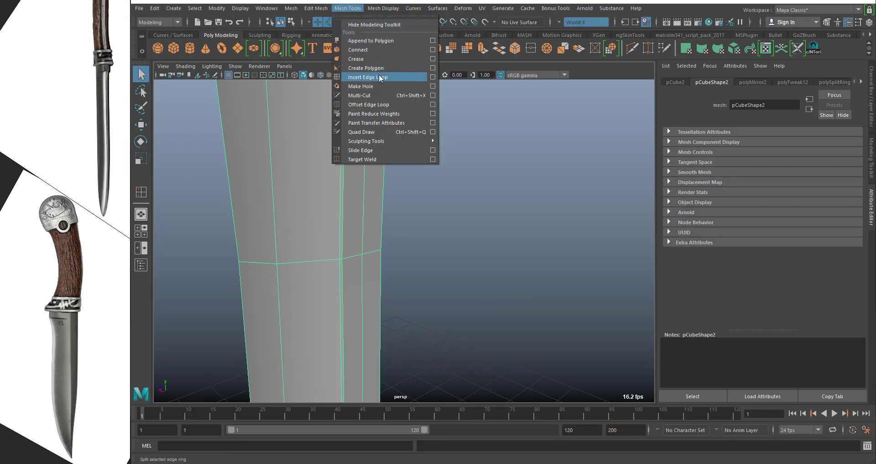
pyautogui.click(379, 73)
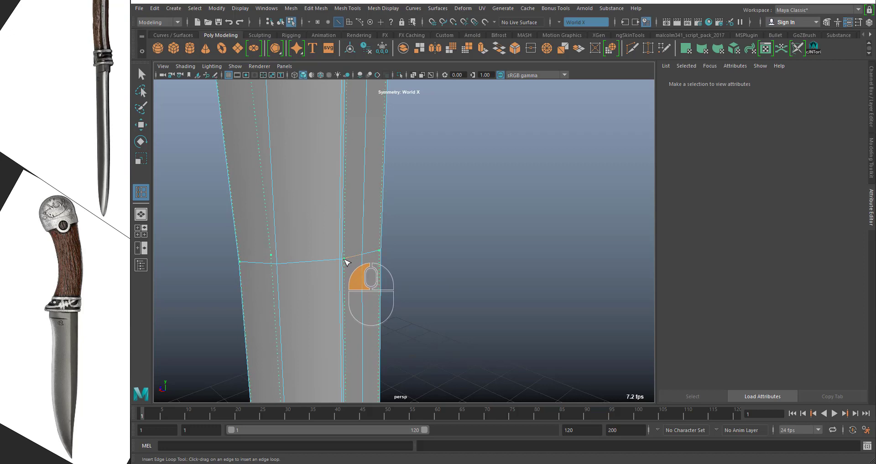
pyautogui.moveTo(346, 261); pyautogui.dragTo(347, 263)
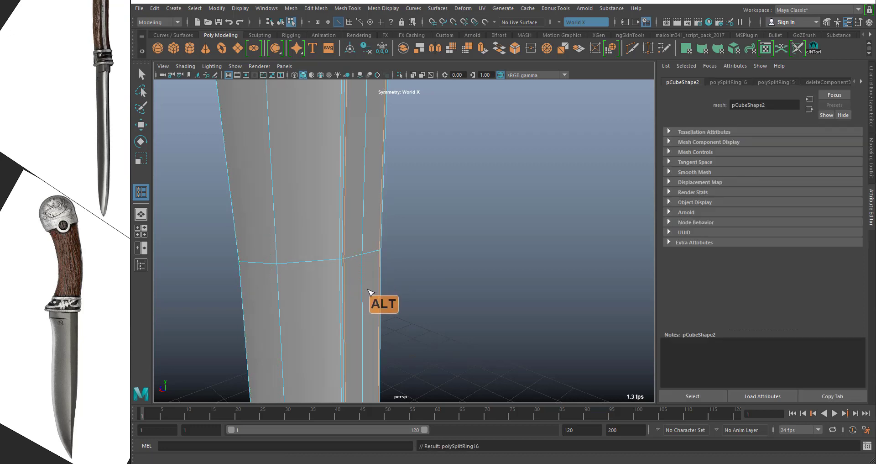
# Check the narrow-edge loop down to the blade tip against the reference image and undo the edge loop insertion
pyautogui.keyDown('alt'); pyautogui.moveTo(368, 297); pyautogui.dragTo(406, 216); pyautogui.keyUp('alt')
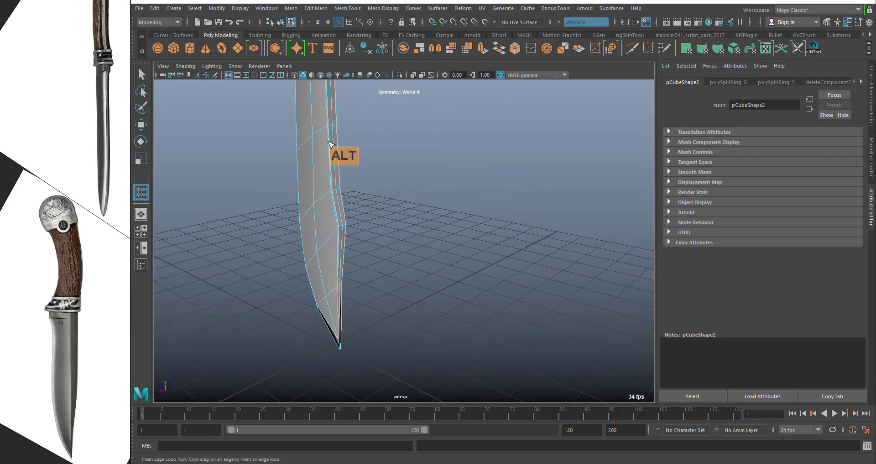
pyautogui.keyDown('alt'); pyautogui.moveTo(335, 288); pyautogui.dragTo(402, 270); pyautogui.keyUp('alt')
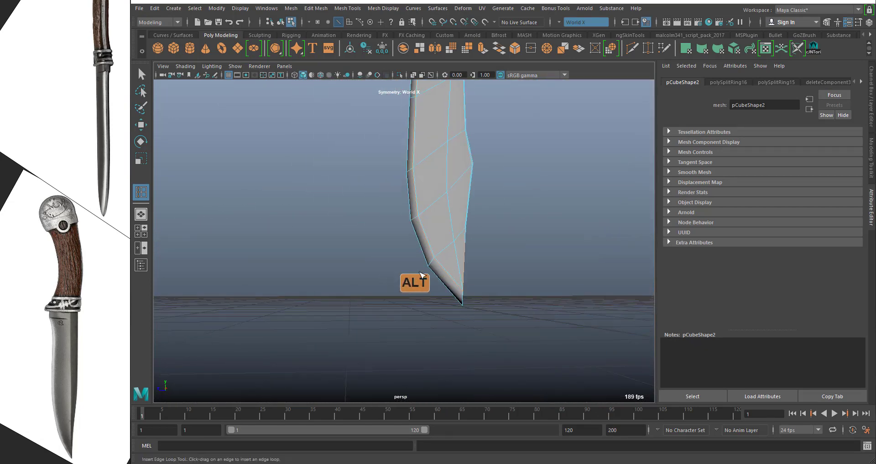
pyautogui.keyDown('alt'); pyautogui.moveTo(461, 182); pyautogui.dragTo(431, 210, button='right'); pyautogui.keyUp('alt')
pyautogui.keyDown('alt'); pyautogui.moveTo(432, 210); pyautogui.dragTo(507, 258); pyautogui.keyUp('alt')
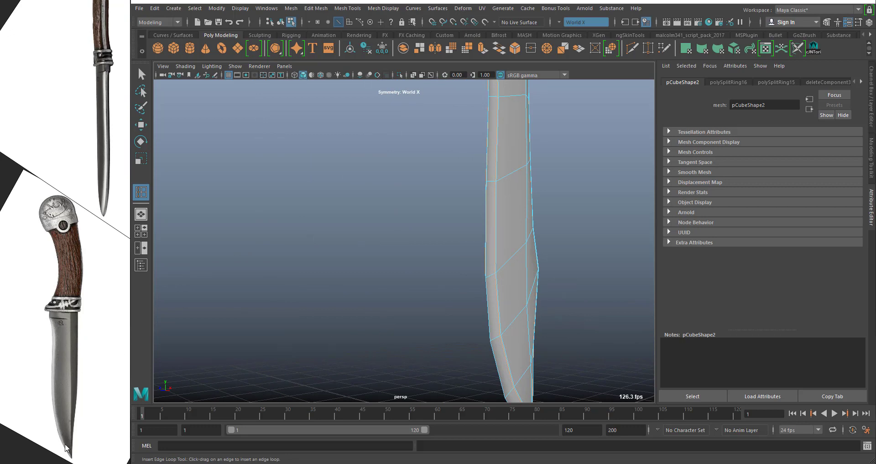
pyautogui.scroll(5, 69, 365)
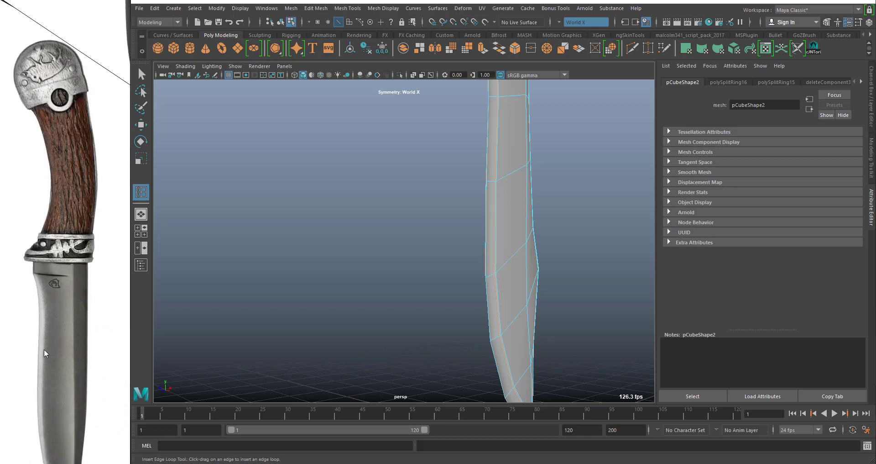
pyautogui.scroll(-3, 95, 309)
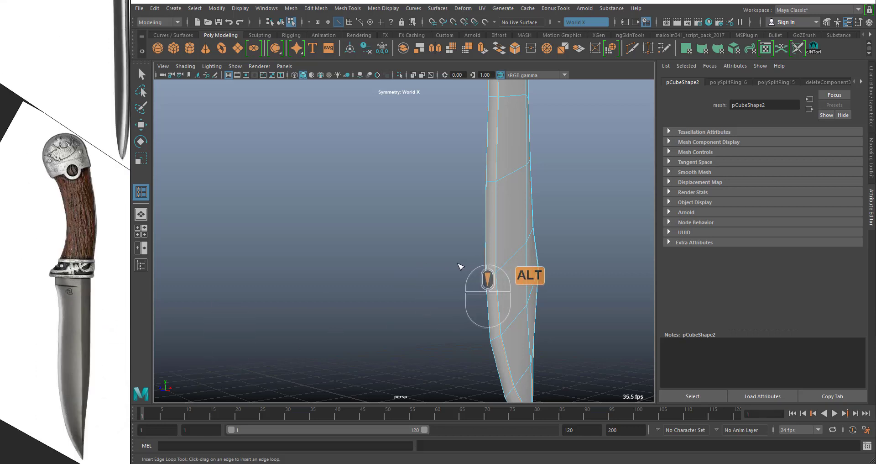
pyautogui.keyDown('alt'); pyautogui.moveTo(463, 267); pyautogui.dragTo(356, 290); pyautogui.keyUp('alt')
pyautogui.hotkey('ctrl', 'z')
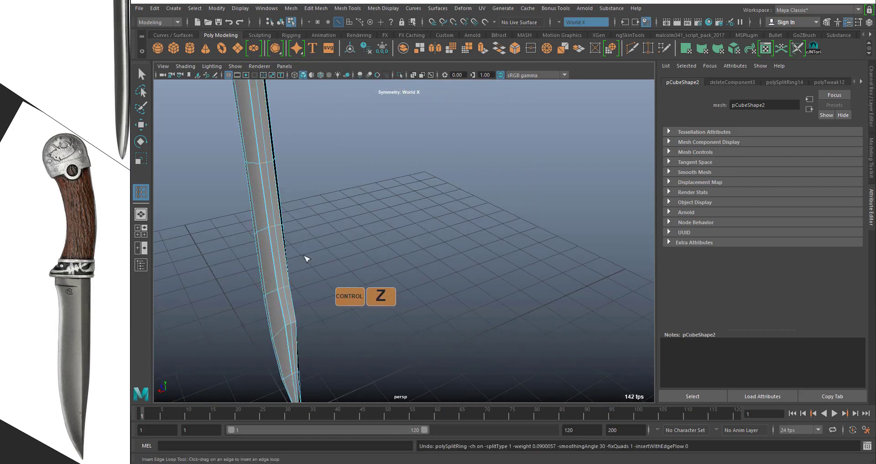
# Examine the edge layout where the blade's flat side meets its narrow edge, just above the tip
pyautogui.keyDown('alt'); pyautogui.moveTo(295, 237); pyautogui.dragTo(328, 288, button='right'); pyautogui.keyUp('alt')
pyautogui.keyDown('alt'); pyautogui.moveTo(328, 287); pyautogui.dragTo(490, 250, button='middle'); pyautogui.keyUp('alt')
pyautogui.keyDown('alt'); pyautogui.moveTo(491, 250); pyautogui.dragTo(439, 218); pyautogui.keyUp('alt')
pyautogui.keyDown('alt'); pyautogui.moveTo(327, 223); pyautogui.dragTo(391, 310, button='right'); pyautogui.keyUp('alt')
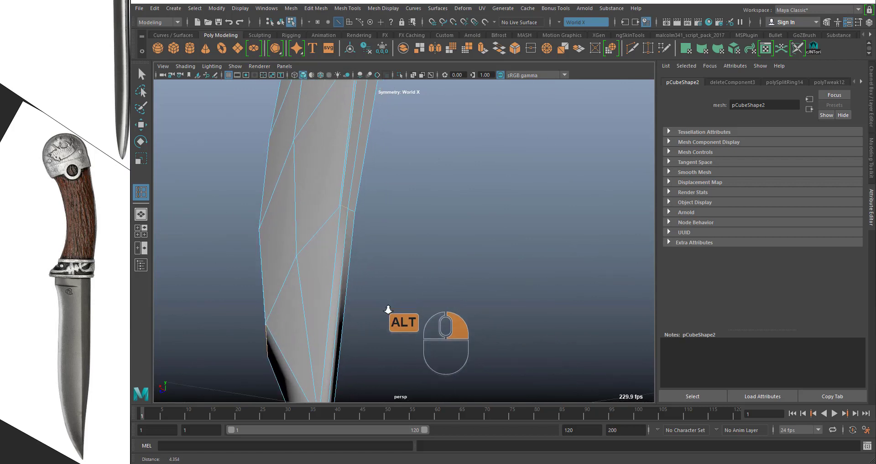
pyautogui.keyDown('alt'); pyautogui.moveTo(398, 288); pyautogui.dragTo(460, 308); pyautogui.keyUp('alt')
pyautogui.keyDown('alt'); pyautogui.moveTo(459, 308); pyautogui.dragTo(464, 275, button='right'); pyautogui.keyUp('alt')
pyautogui.keyDown('alt'); pyautogui.moveTo(485, 283); pyautogui.dragTo(413, 258); pyautogui.keyUp('alt')
pyautogui.moveTo(413, 259)
pyautogui.keyDown('alt'); pyautogui.mouseDown(button='right')
pyautogui.moveTo(382, 211)
pyautogui.moveTo(402, 248)
pyautogui.mouseUp(button='right'); pyautogui.keyUp('alt')
pyautogui.keyDown('alt'); pyautogui.moveTo(401, 249); pyautogui.dragTo(381, 131, button='middle'); pyautogui.keyUp('alt')
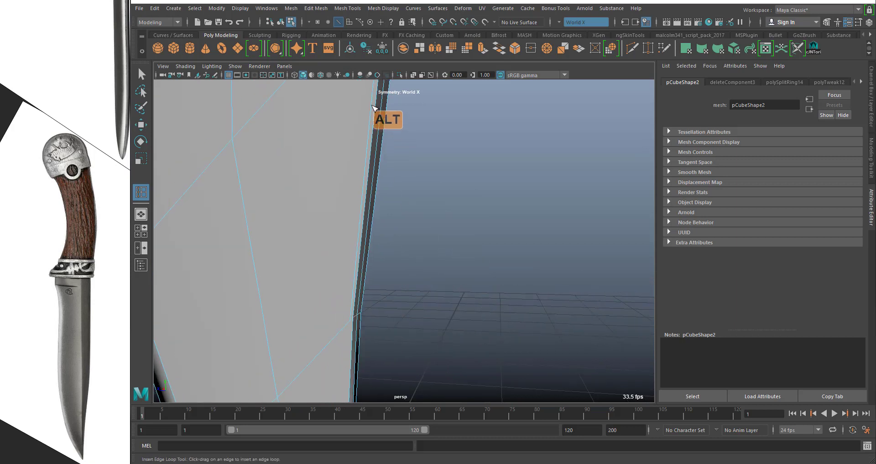
pyautogui.keyDown('alt'); pyautogui.moveTo(400, 323); pyautogui.dragTo(360, 218, button='middle'); pyautogui.keyUp('alt')
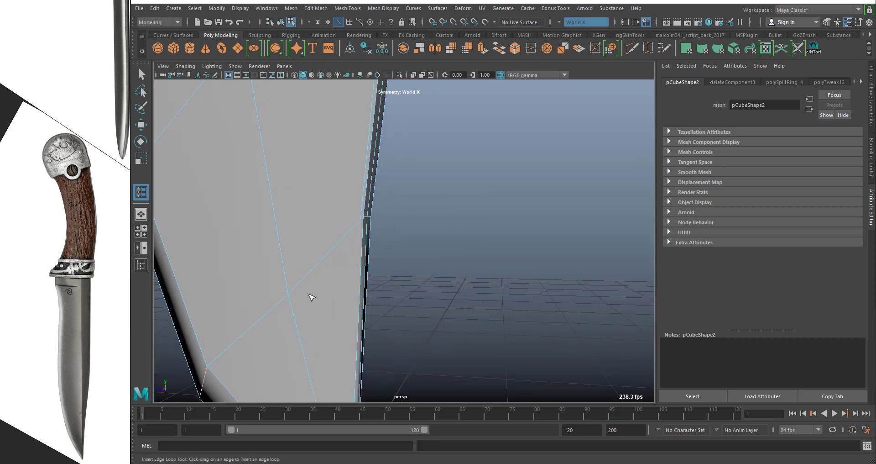
pyautogui.keyDown('alt'); pyautogui.moveTo(422, 279); pyautogui.dragTo(220, 104, button='right'); pyautogui.keyUp('alt')
# Switch the blade to vertex selection and examine the corner vertices of the narrow edge from just above the tip to its end
pyautogui.click(141, 74)
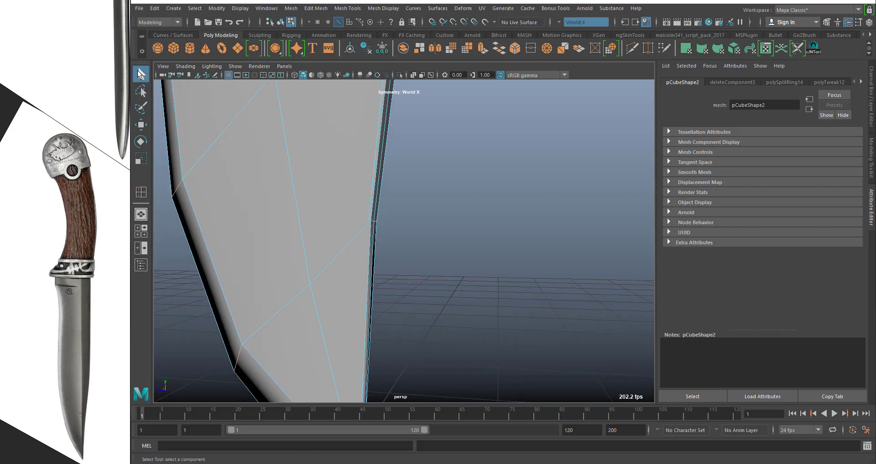
pyautogui.keyDown('alt'); pyautogui.moveTo(375, 215); pyautogui.dragTo(372, 147, button='middle'); pyautogui.keyUp('alt')
pyautogui.moveTo(321, 196); pyautogui.dragTo(299, 196, button='right')
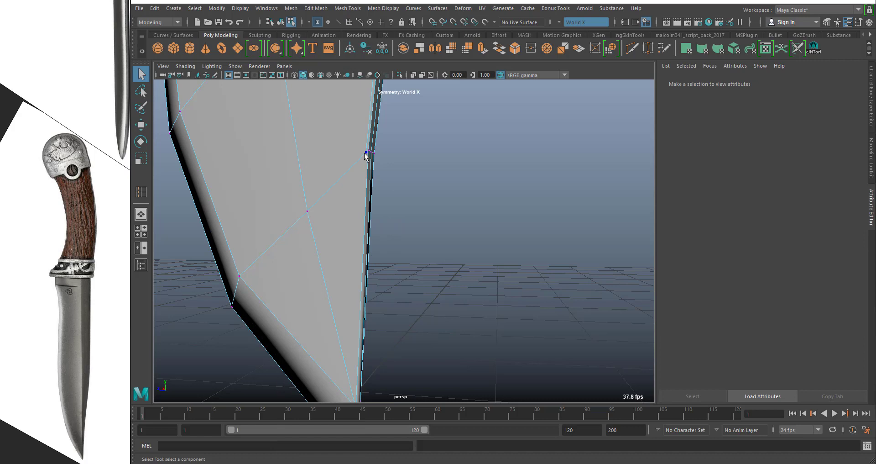
pyautogui.keyDown('alt'); pyautogui.moveTo(415, 220); pyautogui.dragTo(401, 201); pyautogui.keyUp('alt')
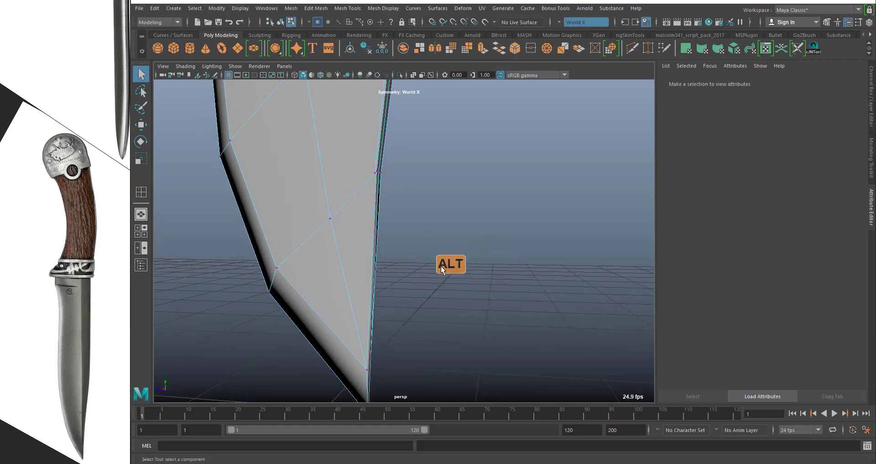
pyautogui.keyDown('alt'); pyautogui.moveTo(441, 266); pyautogui.dragTo(444, 234, button='middle'); pyautogui.keyUp('alt')
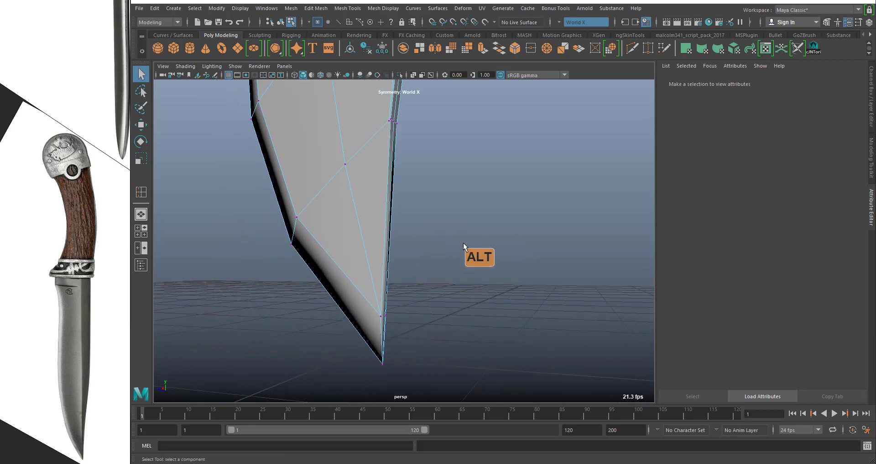
pyautogui.keyDown('alt'); pyautogui.moveTo(463, 242); pyautogui.dragTo(444, 228, button='right'); pyautogui.keyUp('alt')
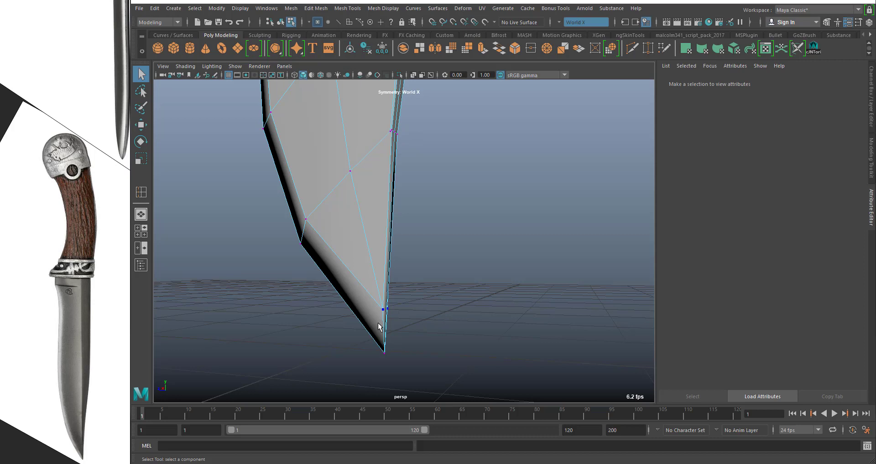
pyautogui.keyDown('alt'); pyautogui.moveTo(404, 285); pyautogui.dragTo(401, 278, button='right'); pyautogui.keyUp('alt')
pyautogui.keyDown('alt'); pyautogui.moveTo(427, 246); pyautogui.dragTo(432, 294, button='middle'); pyautogui.keyUp('alt')
pyautogui.keyDown('alt'); pyautogui.moveTo(413, 192); pyautogui.dragTo(391, 113, button='right'); pyautogui.keyUp('alt')
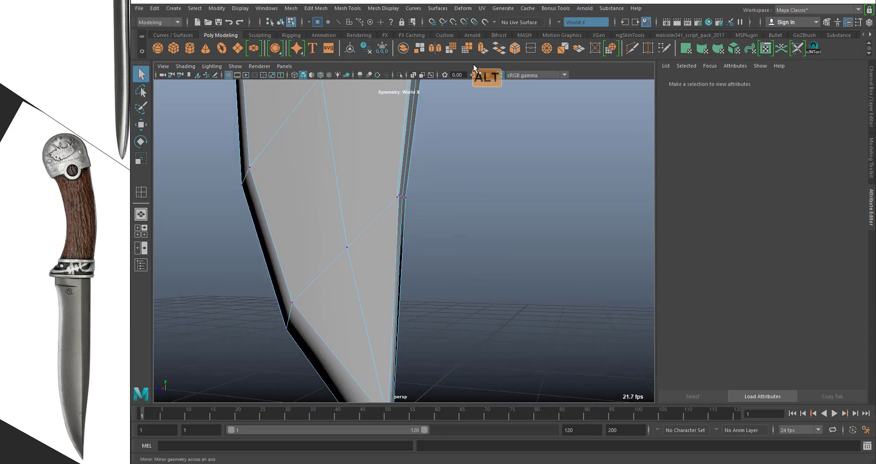
# Begin a Multi-Cut at the narrow edge's corner above the tip and run it down the flat side, close to the border
pyautogui.click(352, 10)
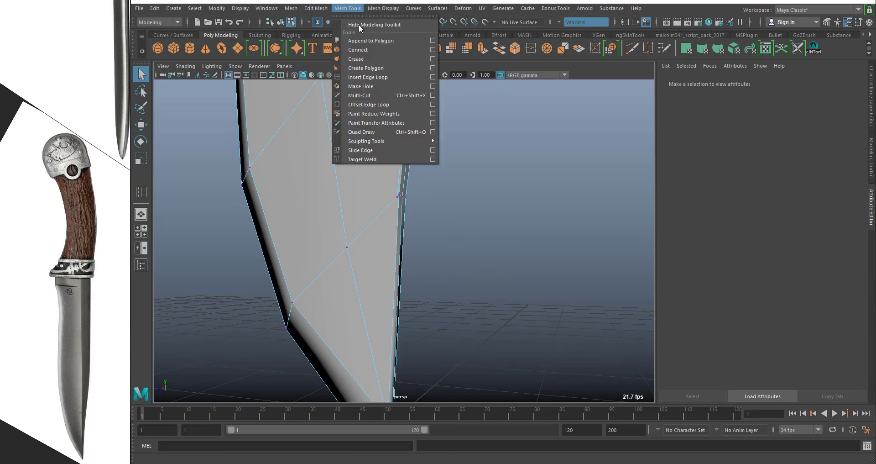
pyautogui.click(362, 96)
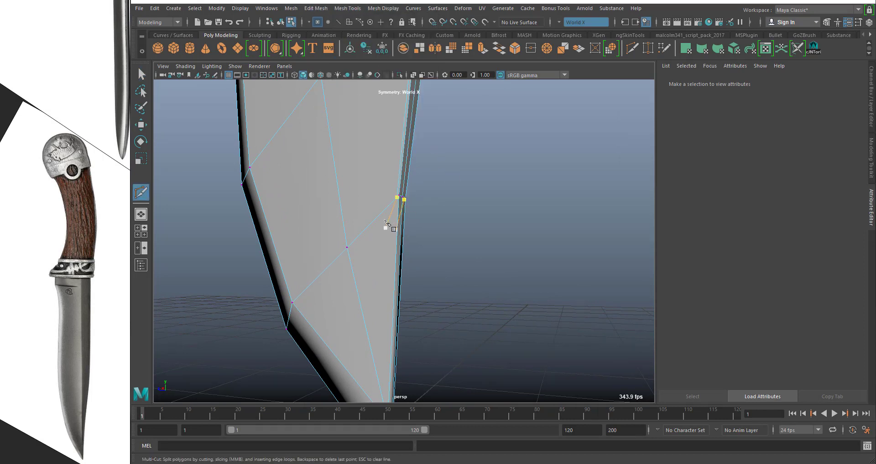
pyautogui.keyDown('alt'); pyautogui.moveTo(425, 173); pyautogui.dragTo(446, 220, button='right'); pyautogui.keyUp('alt')
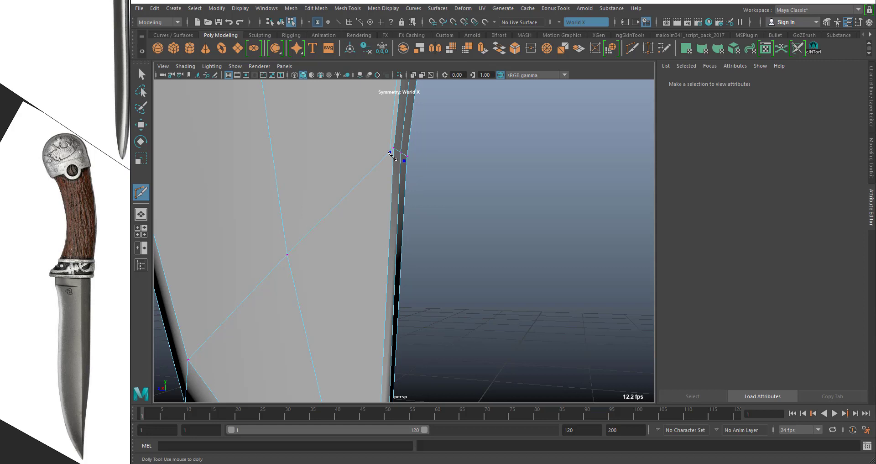
pyautogui.keyDown('alt'); pyautogui.moveTo(408, 282); pyautogui.dragTo(449, 114, button='middle'); pyautogui.keyUp('alt')
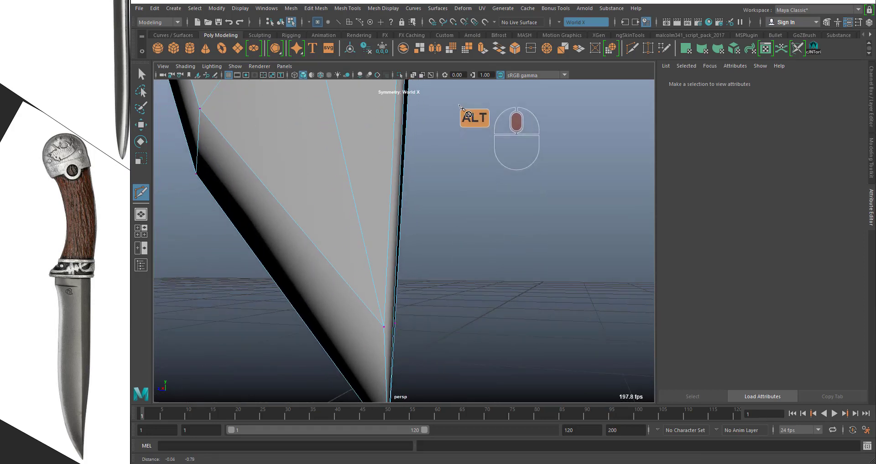
pyautogui.moveTo(370, 261); pyautogui.dragTo(374, 319)
# Continue the Multi-Cut across the border between the flat side and the bevel, right beside the corner vertex above the tip
pyautogui.keyDown('alt'); pyautogui.moveTo(513, 316); pyautogui.dragTo(480, 295, button='right'); pyautogui.keyUp('alt')
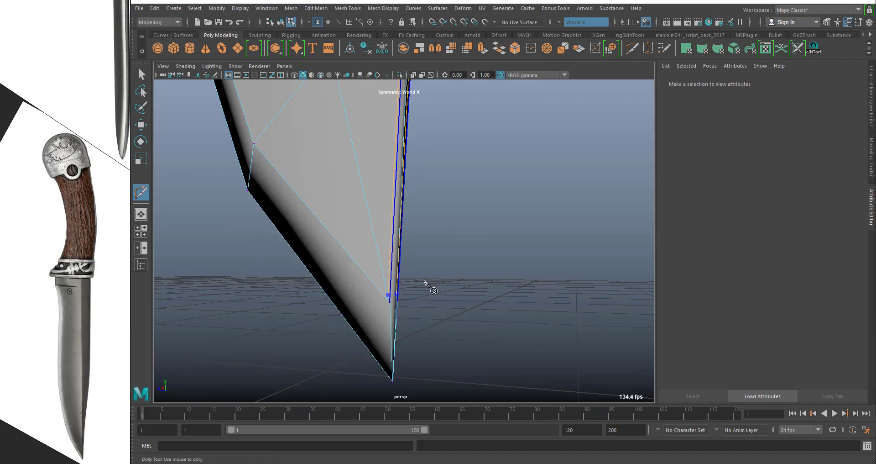
pyautogui.keyDown('alt'); pyautogui.moveTo(423, 276); pyautogui.dragTo(439, 312, button='right'); pyautogui.keyUp('alt')
pyautogui.keyDown('alt'); pyautogui.moveTo(459, 296); pyautogui.dragTo(436, 226, button='middle'); pyautogui.keyUp('alt')
pyautogui.keyDown('alt'); pyautogui.moveTo(415, 241); pyautogui.dragTo(432, 256, button='right'); pyautogui.keyUp('alt')
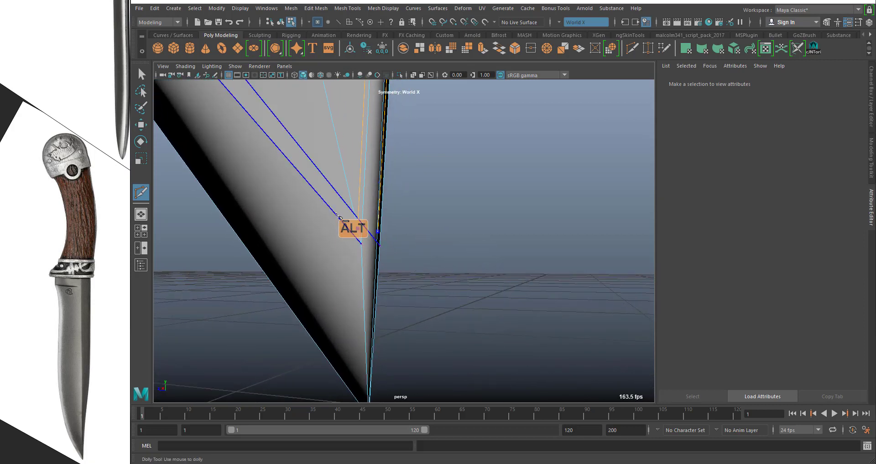
pyautogui.moveTo(334, 211); pyautogui.dragTo(349, 245)
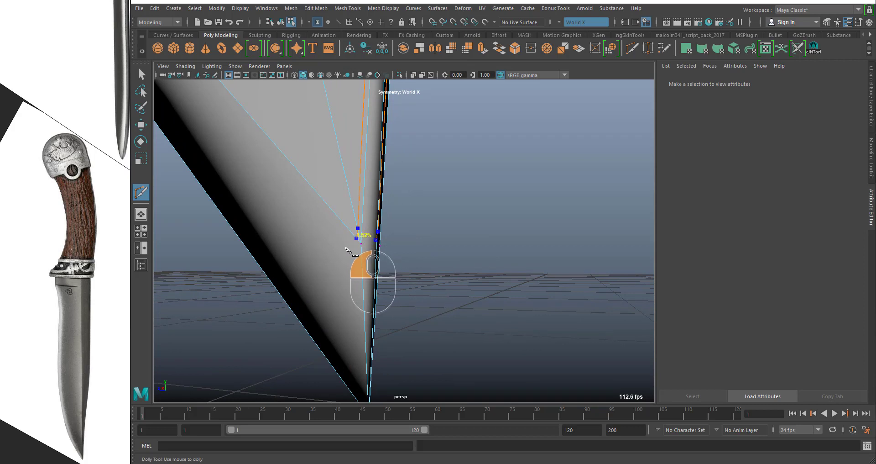
pyautogui.moveTo(345, 250)
pyautogui.keyDown('alt'); pyautogui.mouseDown(button='middle')
pyautogui.moveTo(457, 288)
pyautogui.moveTo(336, 257)
pyautogui.mouseUp(button='middle'); pyautogui.keyUp('alt')
pyautogui.moveTo(338, 260); pyautogui.dragTo(352, 289)
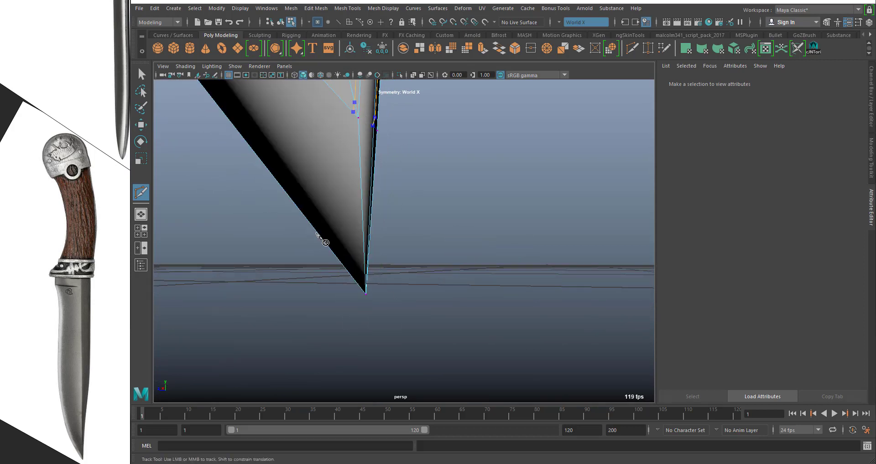
# End the Multi-Cut at the blade's tip vertex and apply it
pyautogui.keyDown('alt'); pyautogui.moveTo(407, 224); pyautogui.dragTo(488, 189); pyautogui.keyUp('alt')
pyautogui.keyDown('alt'); pyautogui.click(509, 217); pyautogui.keyUp('alt')
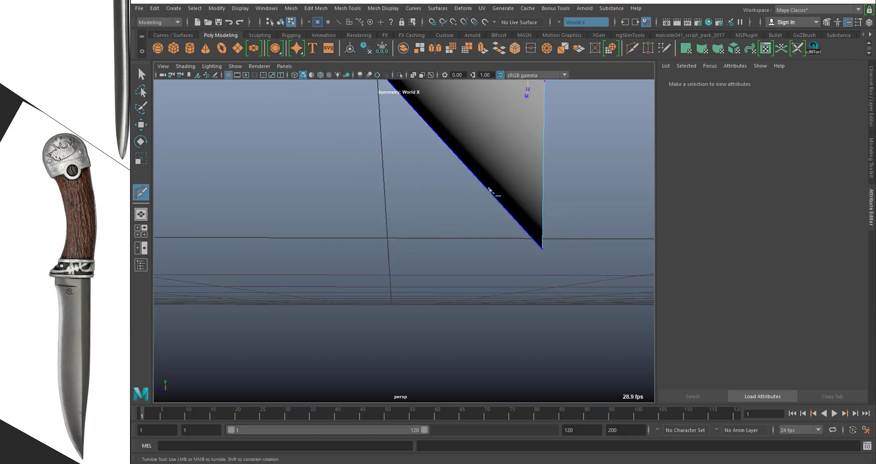
pyautogui.keyDown('alt'); pyautogui.moveTo(529, 232); pyautogui.dragTo(390, 352, button='middle'); pyautogui.keyUp('alt')
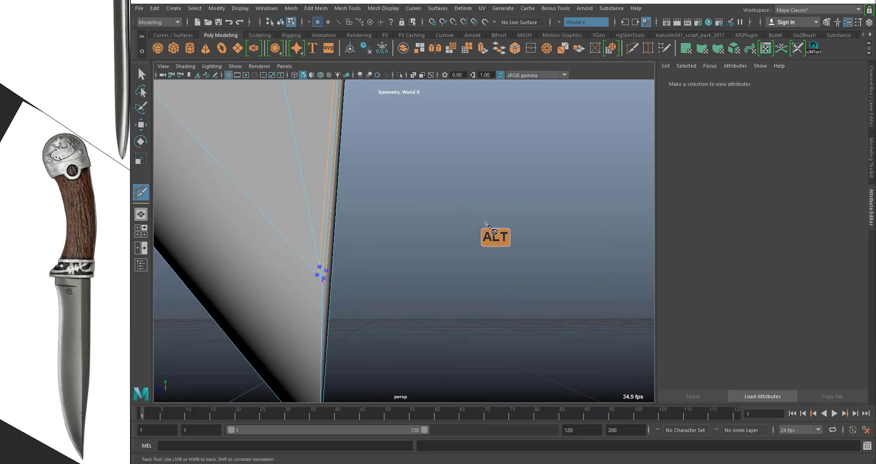
pyautogui.keyDown('alt'); pyautogui.moveTo(484, 225); pyautogui.dragTo(536, 208); pyautogui.keyUp('alt')
pyautogui.keyDown('alt'); pyautogui.moveTo(589, 237); pyautogui.dragTo(385, 241); pyautogui.keyUp('alt')
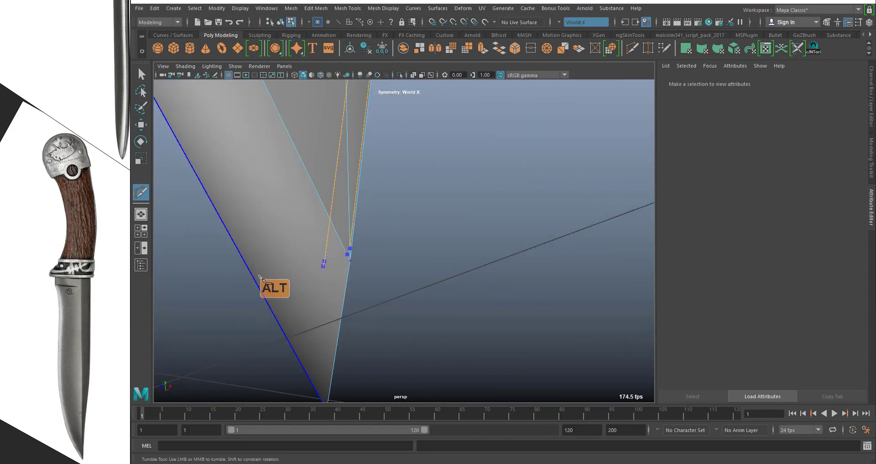
pyautogui.moveTo(261, 289); pyautogui.dragTo(315, 413)
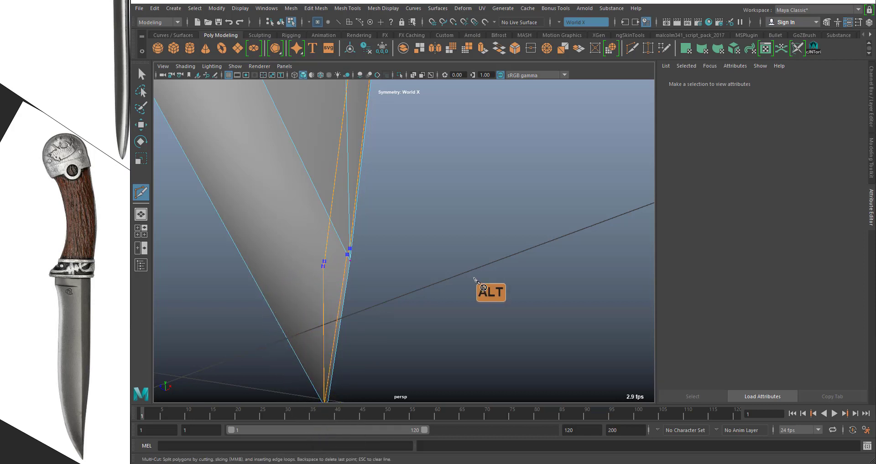
pyautogui.keyDown('alt'); pyautogui.moveTo(475, 279); pyautogui.dragTo(407, 262); pyautogui.keyUp('alt')
pyautogui.keyDown('alt'); pyautogui.moveTo(407, 262); pyautogui.dragTo(416, 259, button='middle'); pyautogui.keyUp('alt')
pyautogui.keyDown('alt'); pyautogui.moveTo(416, 260); pyautogui.dragTo(410, 285, button='right'); pyautogui.keyUp('alt')
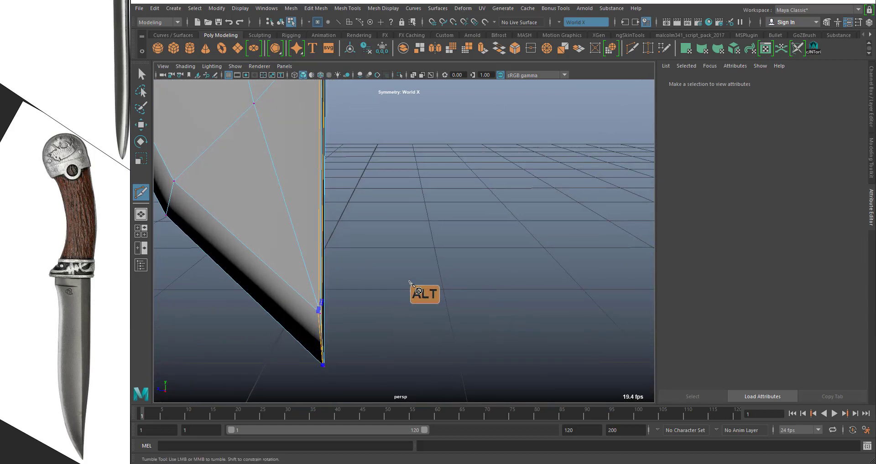
pyautogui.press('Return')
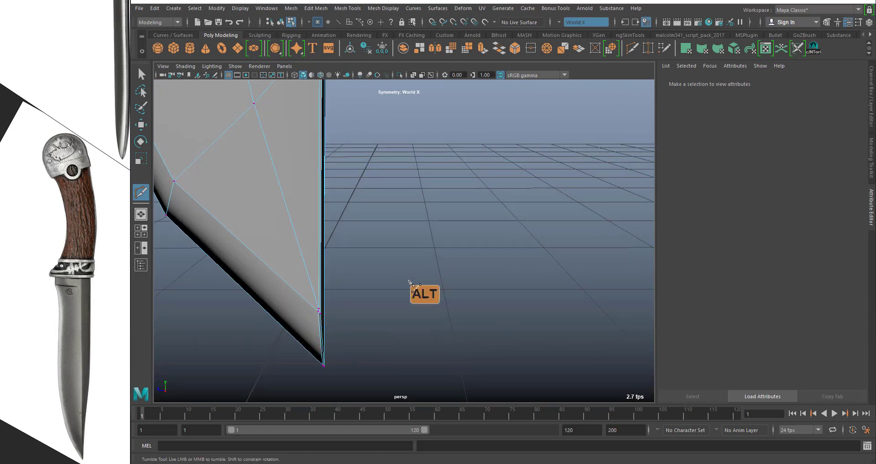
# Examine the new cut near the tip and the edge layout on the blade's narrow edge from several angles
pyautogui.keyDown('alt'); pyautogui.moveTo(409, 282); pyautogui.dragTo(292, 94, button='right'); pyautogui.keyUp('alt')
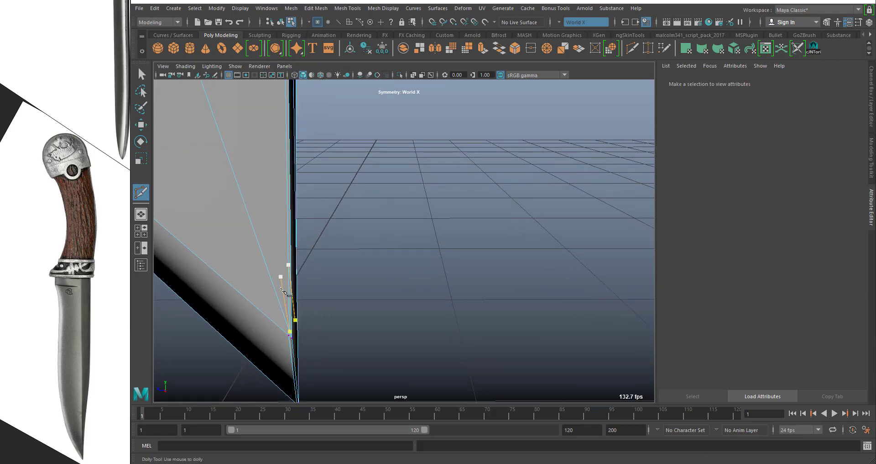
pyautogui.keyDown('alt'); pyautogui.moveTo(361, 234); pyautogui.dragTo(335, 134, button='right'); pyautogui.keyUp('alt')
pyautogui.keyDown('alt'); pyautogui.moveTo(398, 318); pyautogui.dragTo(348, 321); pyautogui.keyUp('alt')
pyautogui.keyDown('alt'); pyautogui.moveTo(315, 228); pyautogui.dragTo(365, 248); pyautogui.keyUp('alt')
pyautogui.keyDown('alt'); pyautogui.moveTo(366, 248); pyautogui.dragTo(445, 257, button='middle'); pyautogui.keyUp('alt')
pyautogui.keyDown('alt'); pyautogui.moveTo(445, 258); pyautogui.dragTo(402, 232); pyautogui.keyUp('alt')
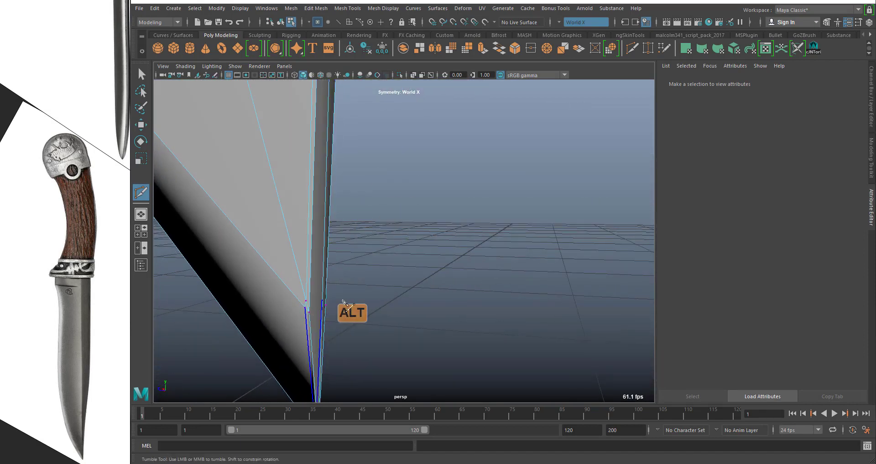
pyautogui.keyDown('alt'); pyautogui.moveTo(336, 299); pyautogui.dragTo(296, 172, button='right'); pyautogui.keyUp('alt')
pyautogui.keyDown('alt'); pyautogui.moveTo(451, 202); pyautogui.dragTo(396, 246); pyautogui.keyUp('alt')
pyautogui.keyDown('alt'); pyautogui.moveTo(395, 251); pyautogui.dragTo(384, 387, button='middle'); pyautogui.keyUp('alt')
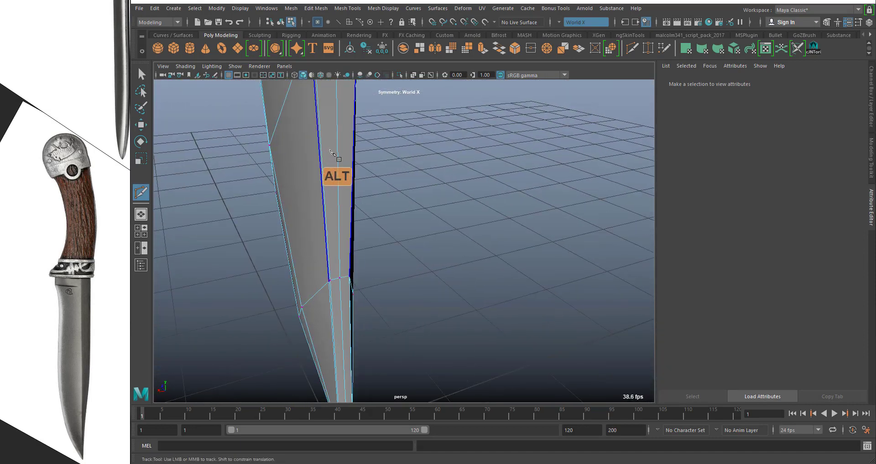
pyautogui.keyDown('alt'); pyautogui.moveTo(388, 274); pyautogui.dragTo(471, 228); pyautogui.keyUp('alt')
pyautogui.keyDown('alt'); pyautogui.moveTo(472, 273); pyautogui.dragTo(413, 195, button='middle'); pyautogui.keyUp('alt')
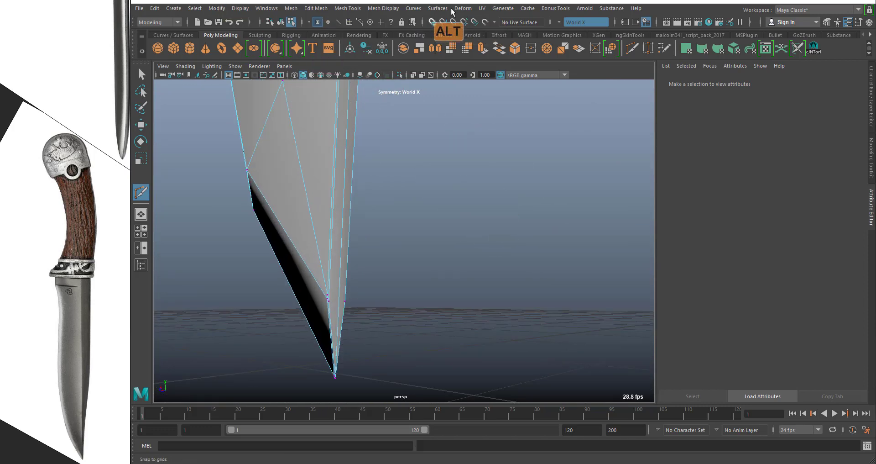
# Insert an edge loop along the blade's bevel, close to the border where it meets the flat side
pyautogui.click(350, 9)
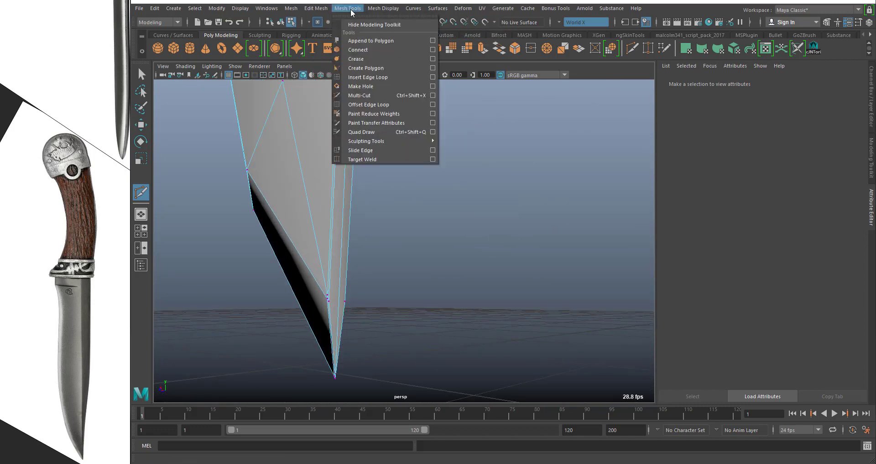
pyautogui.click(377, 77)
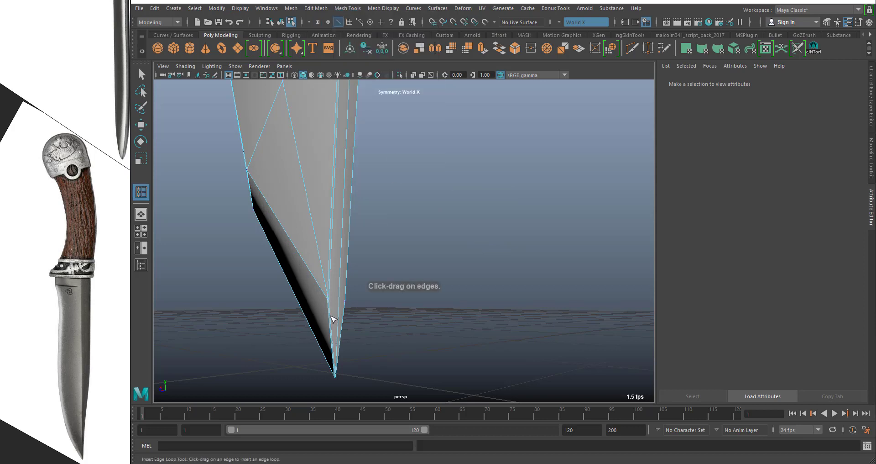
pyautogui.moveTo(333, 319); pyautogui.dragTo(336, 288)
pyautogui.keyDown('alt'); pyautogui.moveTo(453, 287); pyautogui.dragTo(437, 322); pyautogui.keyUp('alt')
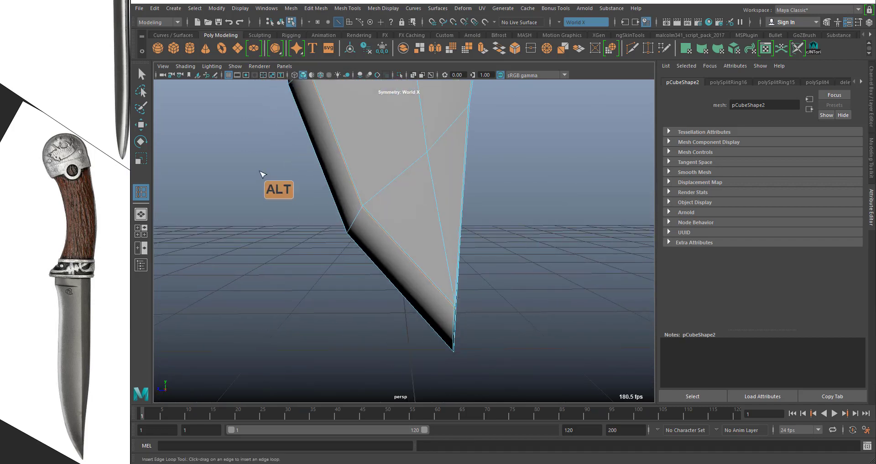
# Select the edges of the support loop beside the bevel border, starting at the tip and continuing up the blade
pyautogui.click(388, 245)
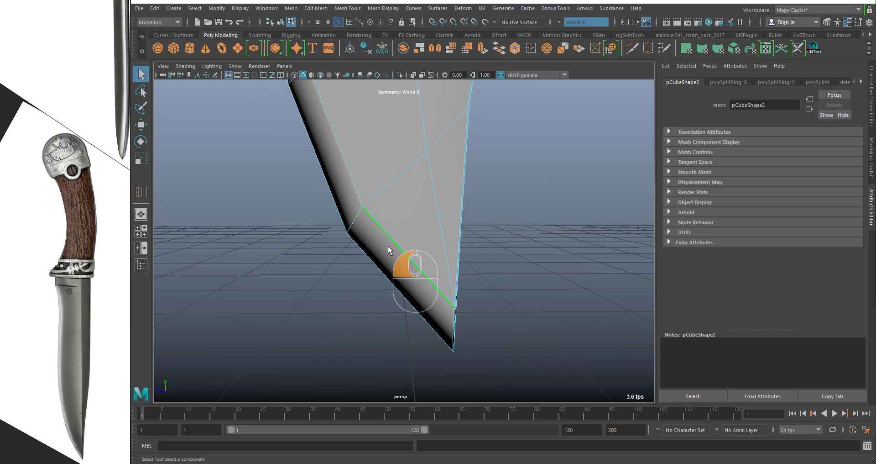
pyautogui.keyDown('alt'); pyautogui.moveTo(396, 234); pyautogui.dragTo(410, 291, button='right'); pyautogui.keyUp('alt')
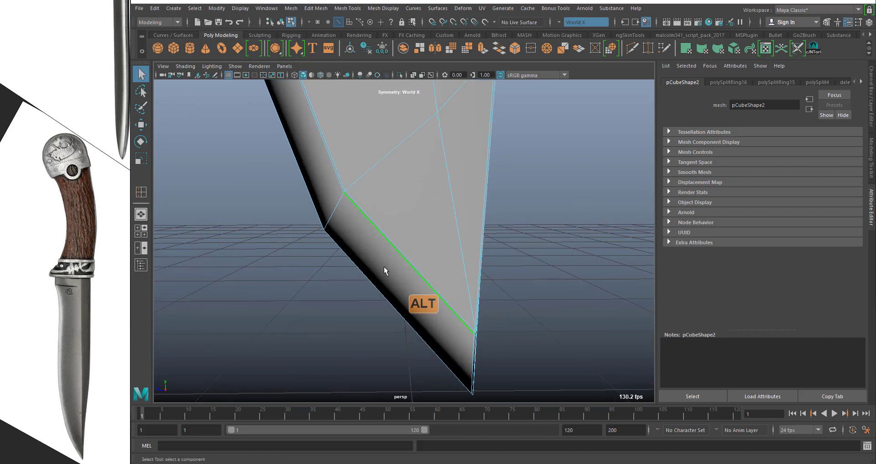
pyautogui.keyDown('shift'); pyautogui.click(316, 147); pyautogui.keyUp('shift')
pyautogui.keyDown('alt'); pyautogui.moveTo(382, 152); pyautogui.dragTo(431, 397, button='middle'); pyautogui.keyUp('alt')
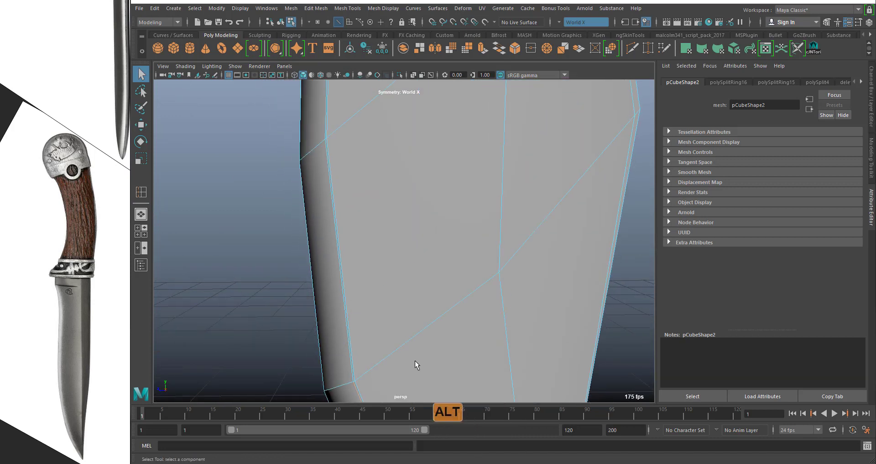
pyautogui.keyDown('shift'); pyautogui.click(325, 222); pyautogui.keyUp('shift')
pyautogui.keyDown('alt'); pyautogui.moveTo(458, 279); pyautogui.dragTo(437, 376); pyautogui.keyUp('alt')
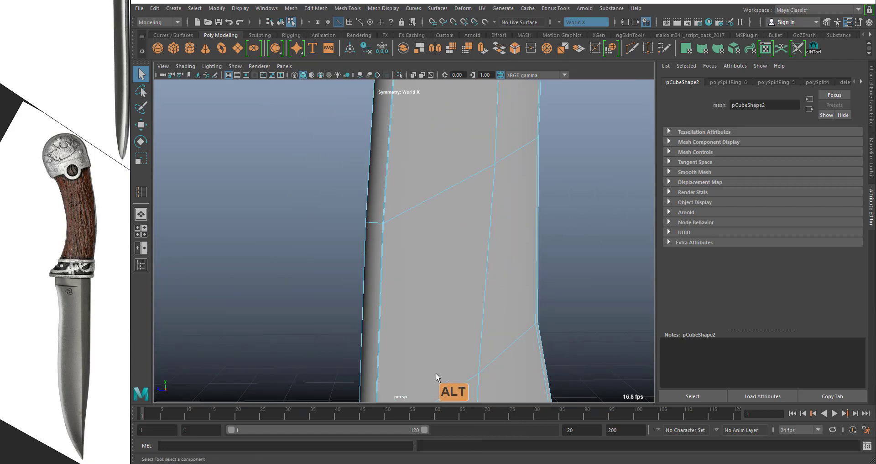
pyautogui.keyDown('shift'); pyautogui.click(379, 276); pyautogui.keyUp('shift')
pyautogui.keyDown('shift'); pyautogui.click(380, 284); pyautogui.keyUp('shift')
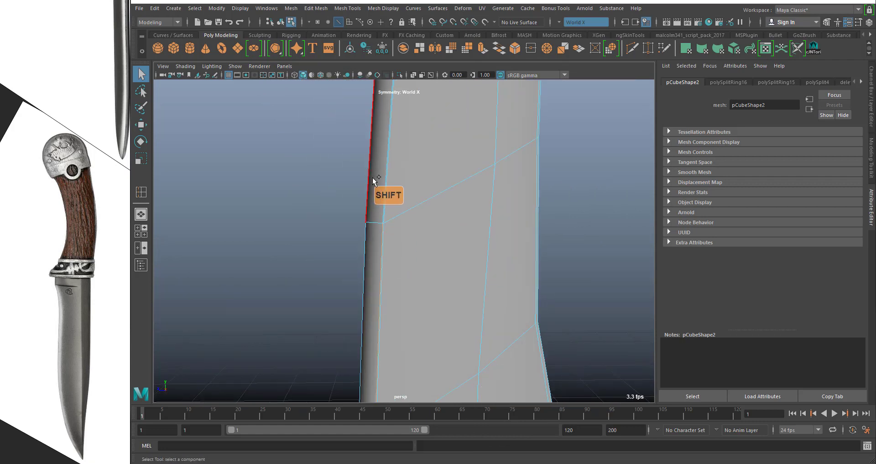
pyautogui.keyDown('shift'); pyautogui.click(386, 170); pyautogui.keyUp('shift')
# Extend the selection along the same support loop with the remaining edges up to the blade's guard
pyautogui.keyDown('alt'); pyautogui.moveTo(412, 192); pyautogui.dragTo(452, 215, button='right'); pyautogui.keyUp('alt')
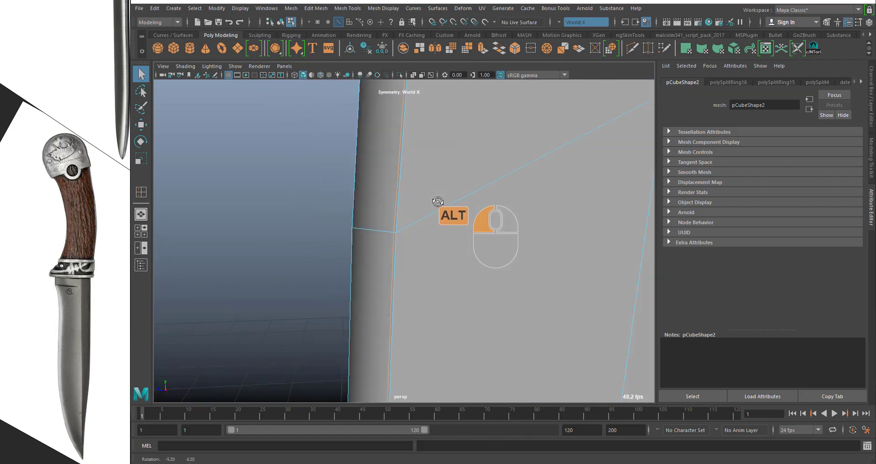
pyautogui.keyDown('alt'); pyautogui.moveTo(452, 215); pyautogui.dragTo(455, 382, button='middle'); pyautogui.keyUp('alt')
pyautogui.keyDown('alt'); pyautogui.moveTo(435, 246); pyautogui.dragTo(442, 193, button='right'); pyautogui.keyUp('alt')
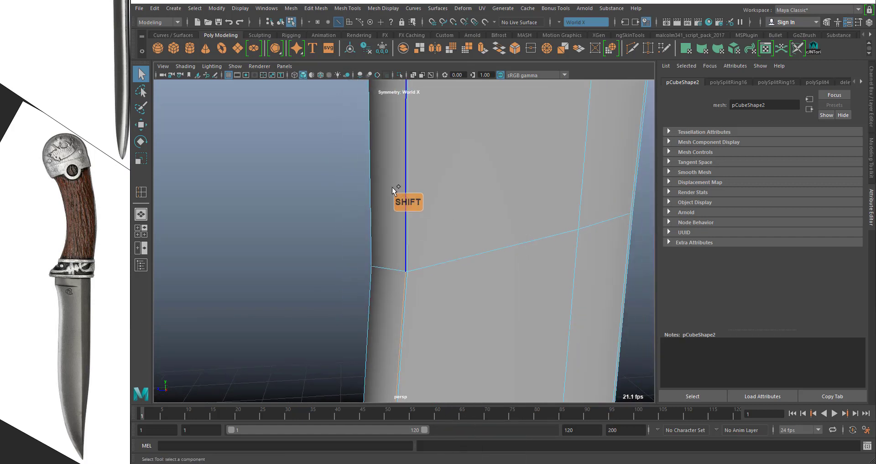
pyautogui.keyDown('shift'); pyautogui.click(393, 187); pyautogui.keyUp('shift')
pyautogui.keyDown('alt'); pyautogui.moveTo(433, 176); pyautogui.dragTo(443, 404, button='middle'); pyautogui.keyUp('alt')
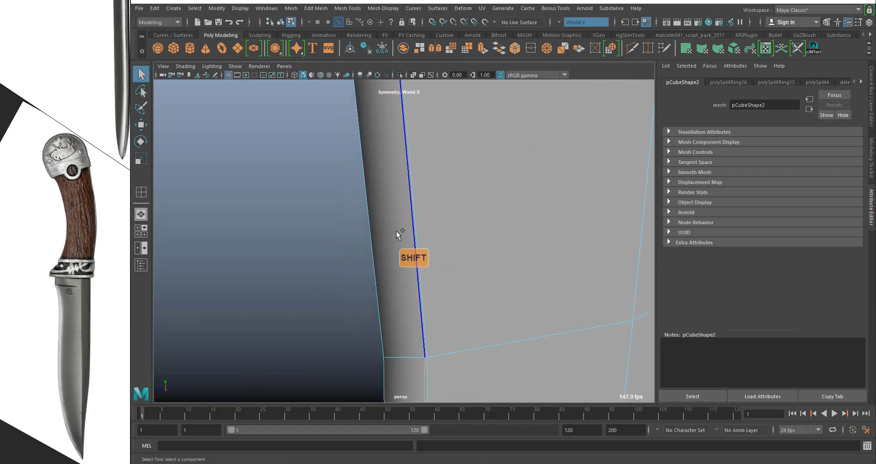
pyautogui.keyDown('shift'); pyautogui.click(395, 212); pyautogui.keyUp('shift')
pyautogui.keyDown('alt'); pyautogui.moveTo(480, 120); pyautogui.dragTo(426, 179, button='middle'); pyautogui.keyUp('alt')
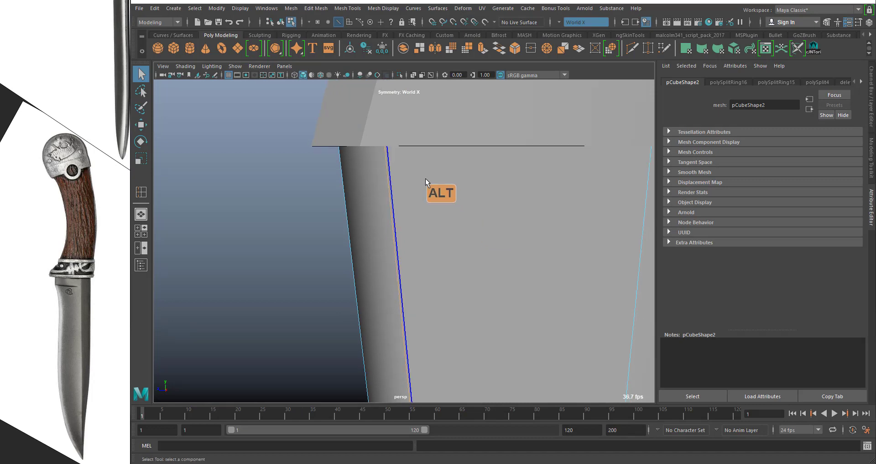
# Turn on X-ray display and check the selected support-loop edges on both sides of the blade down towards the tip
pyautogui.click(412, 72)
pyautogui.keyDown('alt'); pyautogui.moveTo(434, 114); pyautogui.dragTo(464, 206); pyautogui.keyUp('alt')
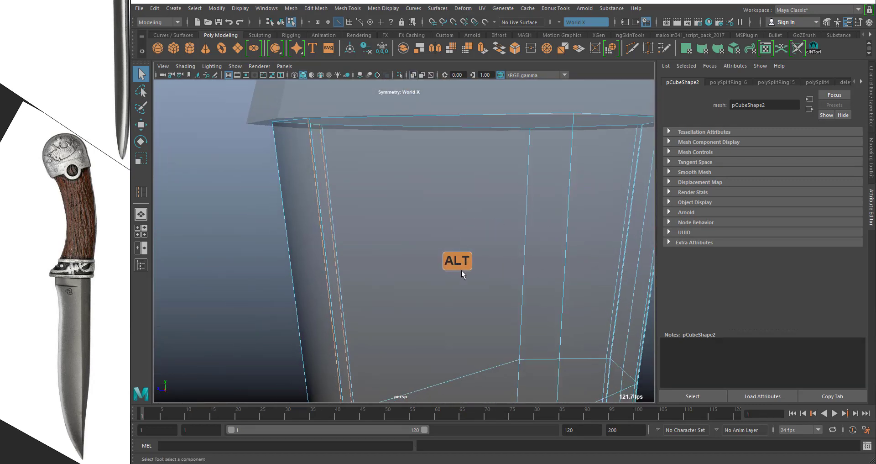
pyautogui.keyDown('alt'); pyautogui.moveTo(461, 272); pyautogui.dragTo(407, 241, button='right'); pyautogui.keyUp('alt')
pyautogui.keyDown('alt'); pyautogui.moveTo(472, 288); pyautogui.dragTo(462, 39, button='middle'); pyautogui.keyUp('alt')
pyautogui.keyDown('alt'); pyautogui.moveTo(327, 282); pyautogui.dragTo(401, 280, button='right'); pyautogui.keyUp('alt')
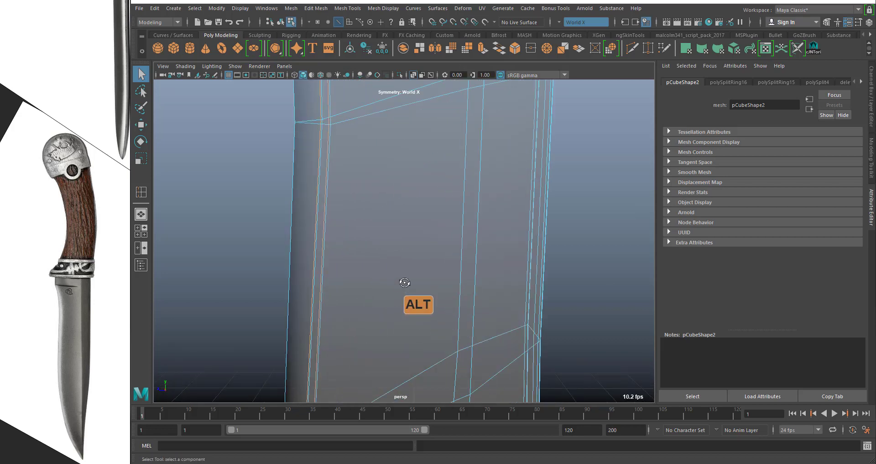
pyautogui.keyDown('alt'); pyautogui.moveTo(401, 280); pyautogui.dragTo(419, 243); pyautogui.keyUp('alt')
pyautogui.keyDown('alt'); pyautogui.moveTo(418, 242); pyautogui.dragTo(438, 336, button='right'); pyautogui.keyUp('alt')
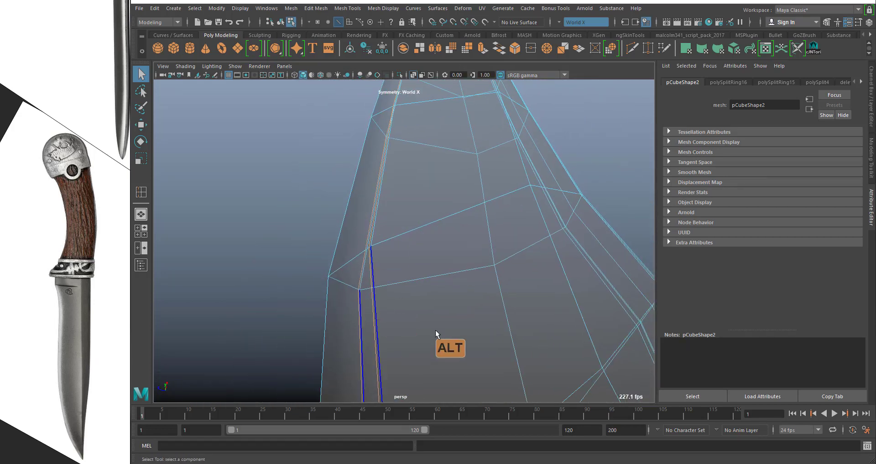
pyautogui.keyDown('alt'); pyautogui.moveTo(438, 337); pyautogui.dragTo(472, 247, button='middle'); pyautogui.keyUp('alt')
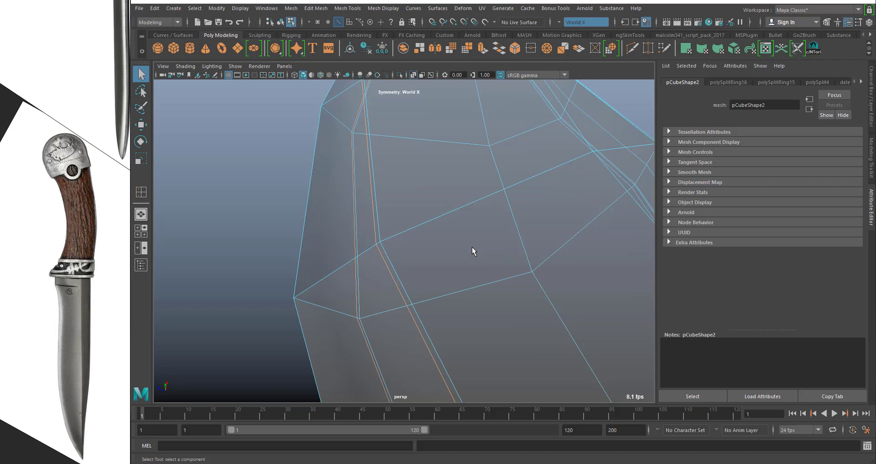
# Try deleting only the selected support-loop edges, and select a leftover vertex beside the bevel border
pyautogui.press('Delete')
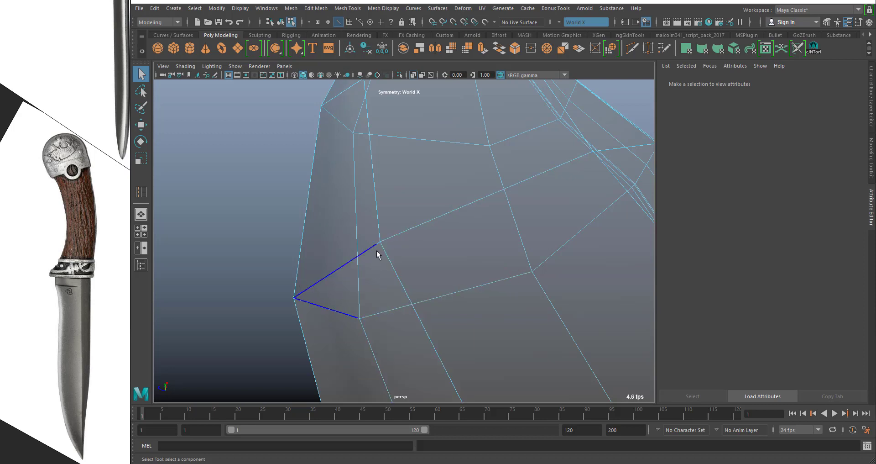
pyautogui.moveTo(355, 248)
pyautogui.keyDown('alt'); pyautogui.mouseDown(button='right')
pyautogui.moveTo(366, 253)
pyautogui.moveTo(353, 251)
pyautogui.mouseUp(button='right'); pyautogui.keyUp('alt')
pyautogui.moveTo(354, 210)
pyautogui.mouseDown(button='right')
pyautogui.moveTo(338, 247)
pyautogui.moveTo(320, 215)
pyautogui.moveTo(347, 215)
pyautogui.moveTo(320, 215)
pyautogui.mouseUp(button='right')
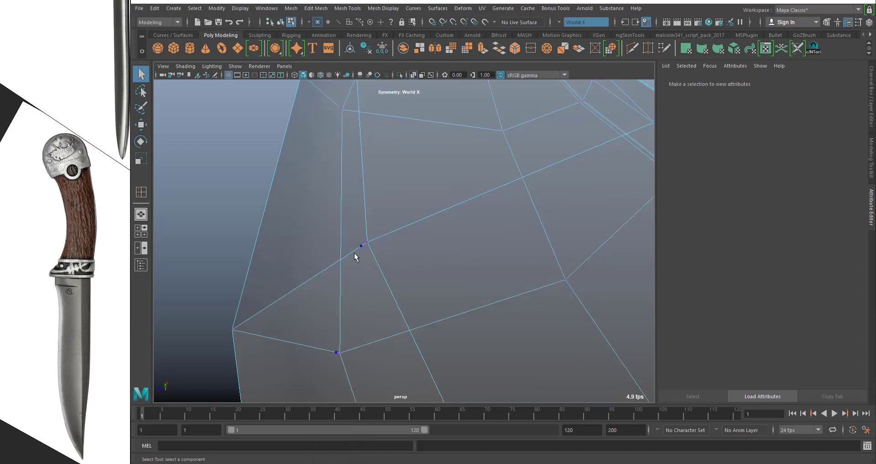
pyautogui.click(355, 250)
pyautogui.keyDown('alt'); pyautogui.moveTo(332, 163); pyautogui.dragTo(330, 267); pyautogui.keyUp('alt')
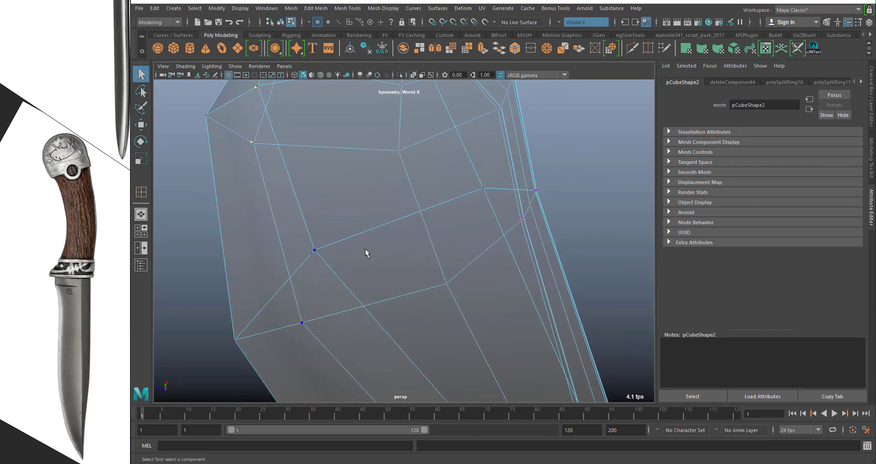
# Return to object selection, check the blade in smooth preview, restore the unsmoothed display and turn off X-ray
pyautogui.moveTo(317, 207); pyautogui.dragTo(356, 183, button='right')
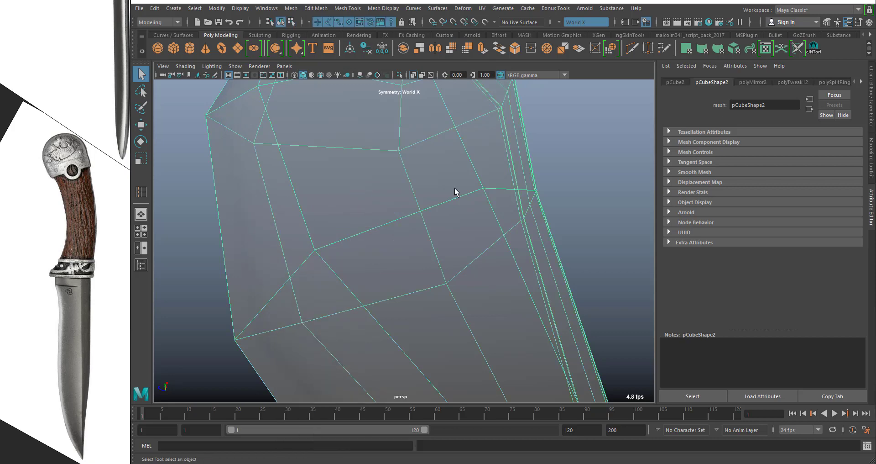
pyautogui.press('3')
pyautogui.click(411, 74)
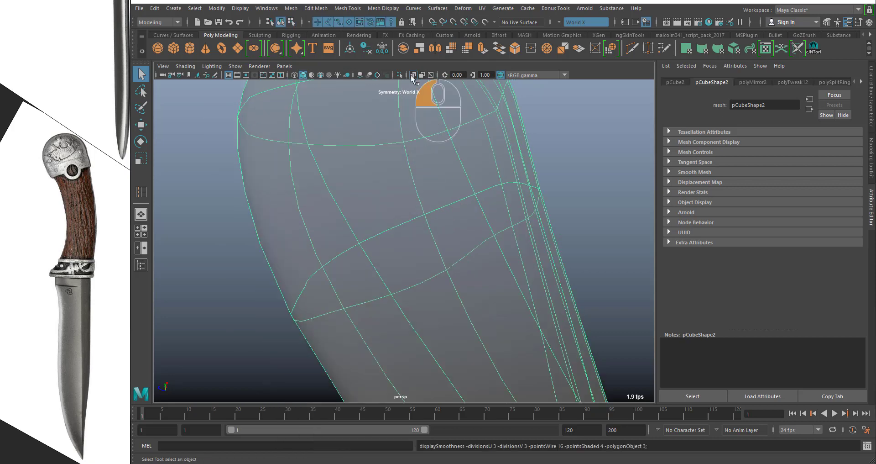
pyautogui.click(412, 75)
pyautogui.press('1')
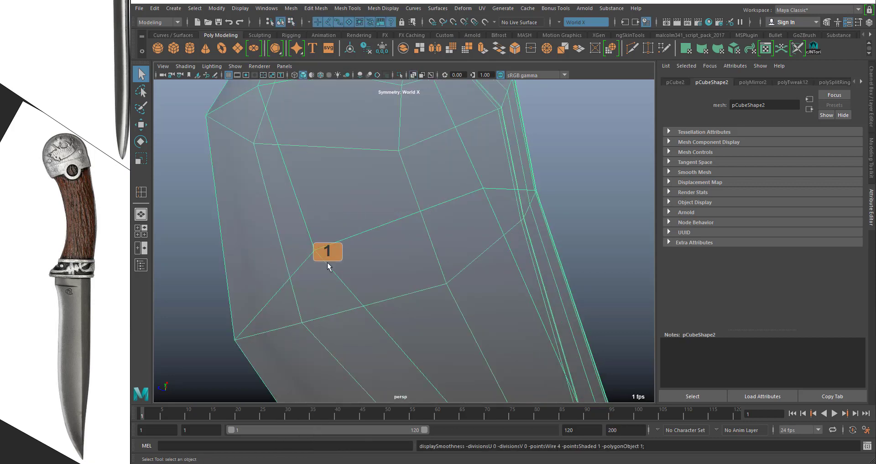
pyautogui.keyDown('alt'); pyautogui.moveTo(374, 269); pyautogui.dragTo(474, 259); pyautogui.keyUp('alt')
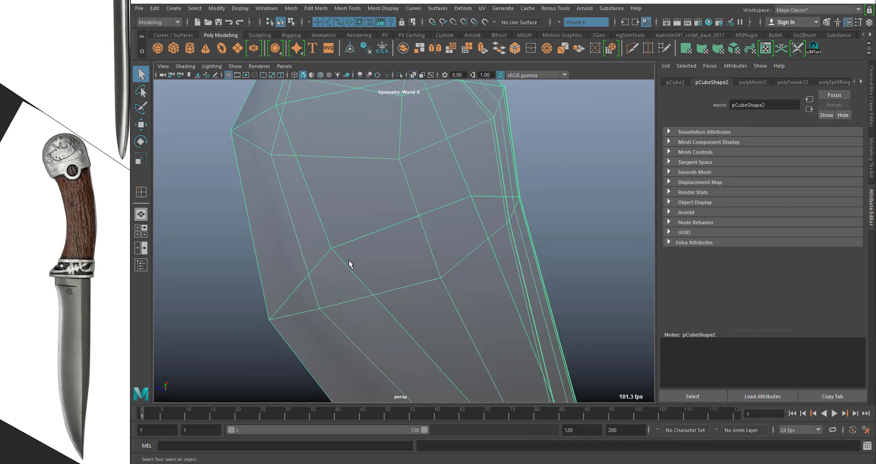
pyautogui.click(411, 74)
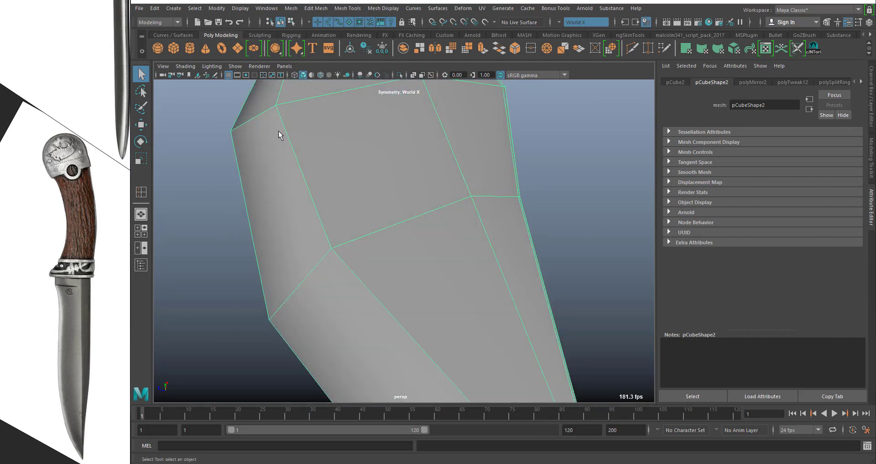
# Undo back through the deletion of the support-loop edges so that they are selected again
pyautogui.hotkey('ctrl', 'z')
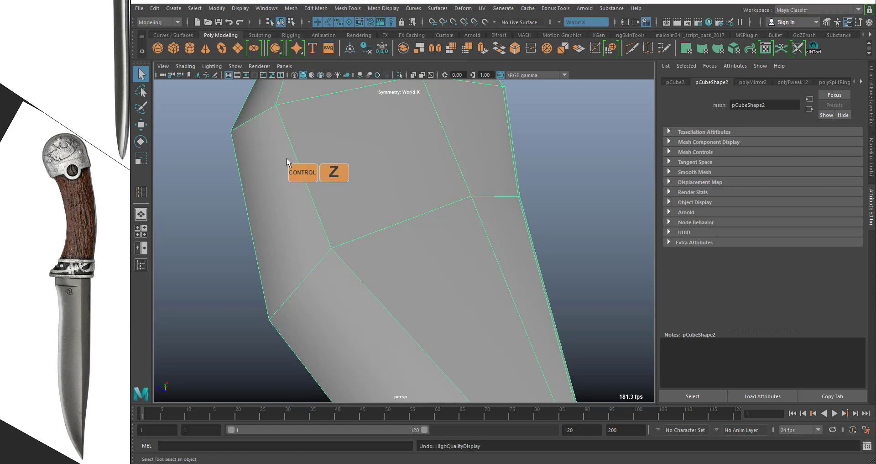
pyautogui.hotkey('ctrl', 'z')
pyautogui.hotkey('ctrl', 'z')
pyautogui.hotkey('ctrl', 'z')
pyautogui.hotkey('ctrl', 'z')
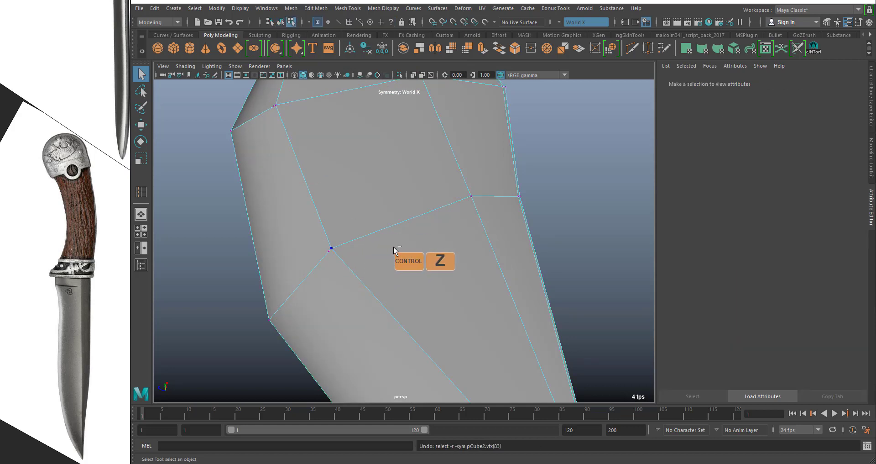
pyautogui.hotkey('ctrl', 'z')
pyautogui.hotkey('ctrl', 'z')
# Delete the selected support-loop edges beside the bevel border together with their vertices
pyautogui.keyDown('alt'); pyautogui.moveTo(602, 218); pyautogui.dragTo(550, 231); pyautogui.keyUp('alt')
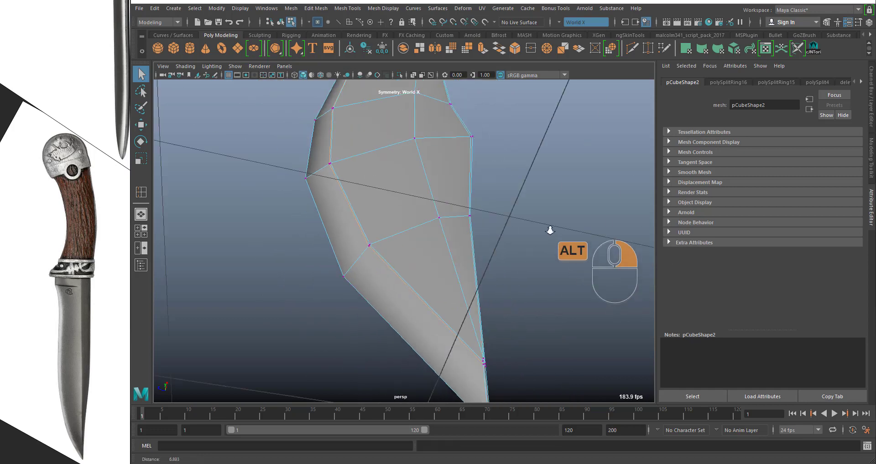
pyautogui.keyDown('alt'); pyautogui.moveTo(550, 230); pyautogui.dragTo(531, 199, button='right'); pyautogui.keyUp('alt')
pyautogui.keyDown('alt'); pyautogui.moveTo(531, 199); pyautogui.dragTo(529, 235); pyautogui.keyUp('alt')
pyautogui.keyDown('alt'); pyautogui.moveTo(502, 192); pyautogui.dragTo(497, 328, button='middle'); pyautogui.keyUp('alt')
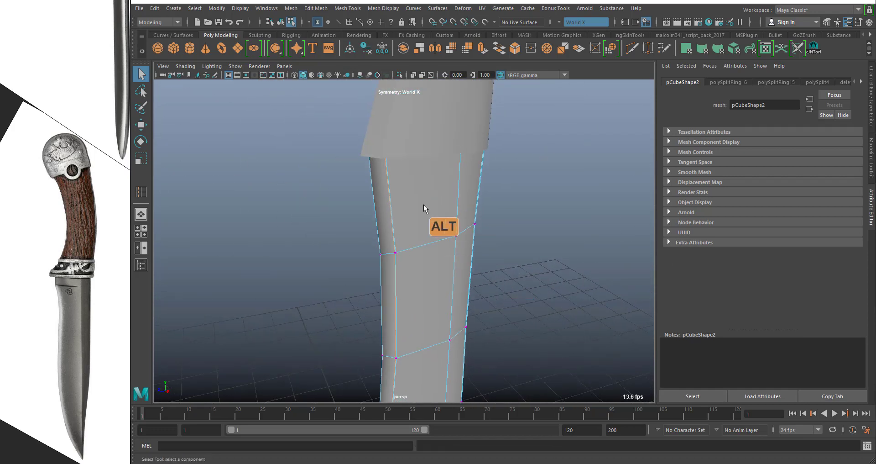
pyautogui.keyDown('alt'); pyautogui.moveTo(424, 209); pyautogui.dragTo(451, 263, button='right'); pyautogui.keyUp('alt')
pyautogui.hotkey('ctrl', 'Delete')
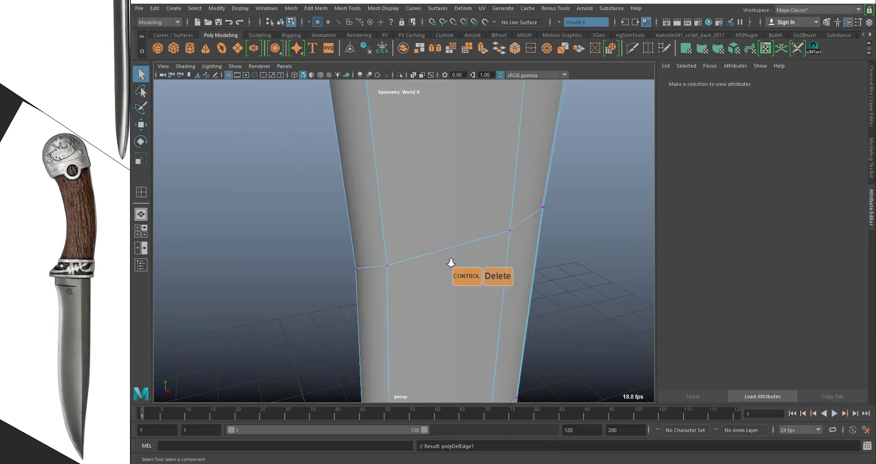
# Examine the closely spaced vertices and the edges around the blade's tip from several angles
pyautogui.keyDown('alt'); pyautogui.moveTo(396, 359); pyautogui.dragTo(405, 258); pyautogui.keyUp('alt')
pyautogui.keyDown('alt'); pyautogui.moveTo(405, 259); pyautogui.dragTo(434, 220, button='middle'); pyautogui.keyUp('alt')
pyautogui.keyDown('alt'); pyautogui.moveTo(435, 217); pyautogui.dragTo(459, 232, button='right'); pyautogui.keyUp('alt')
pyautogui.keyDown('alt'); pyautogui.moveTo(459, 232); pyautogui.dragTo(434, 237); pyautogui.keyUp('alt')
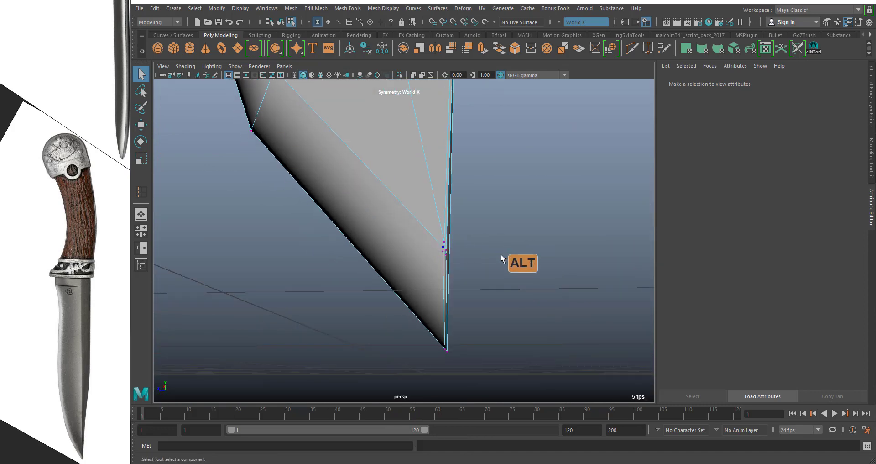
pyautogui.keyDown('alt'); pyautogui.moveTo(505, 247); pyautogui.dragTo(455, 283); pyautogui.keyUp('alt')
pyautogui.keyDown('alt'); pyautogui.moveTo(455, 283); pyautogui.dragTo(417, 249, button='right'); pyautogui.keyUp('alt')
pyautogui.keyDown('alt'); pyautogui.moveTo(418, 249); pyautogui.dragTo(481, 229); pyautogui.keyUp('alt')
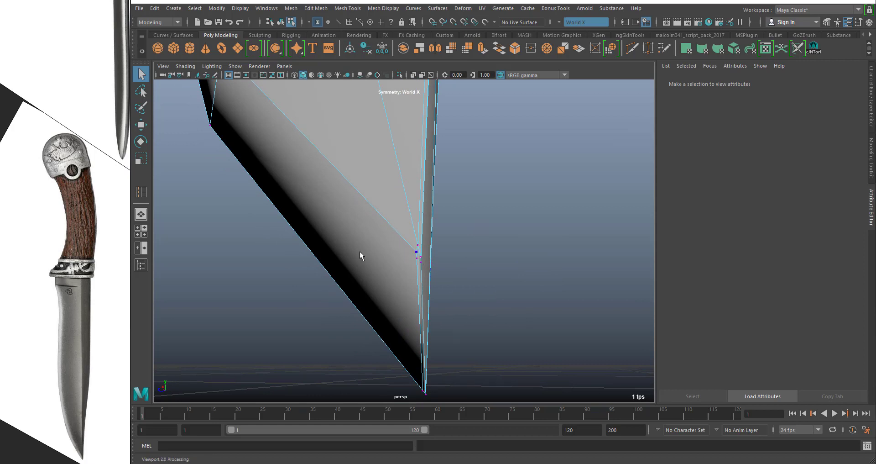
pyautogui.keyDown('alt'); pyautogui.moveTo(414, 239); pyautogui.dragTo(418, 216, button='right'); pyautogui.keyUp('alt')
pyautogui.keyDown('alt'); pyautogui.moveTo(475, 250); pyautogui.dragTo(463, 371, button='middle'); pyautogui.keyUp('alt')
pyautogui.keyDown('alt'); pyautogui.scroll(-3, 348, 215); pyautogui.keyUp('alt')
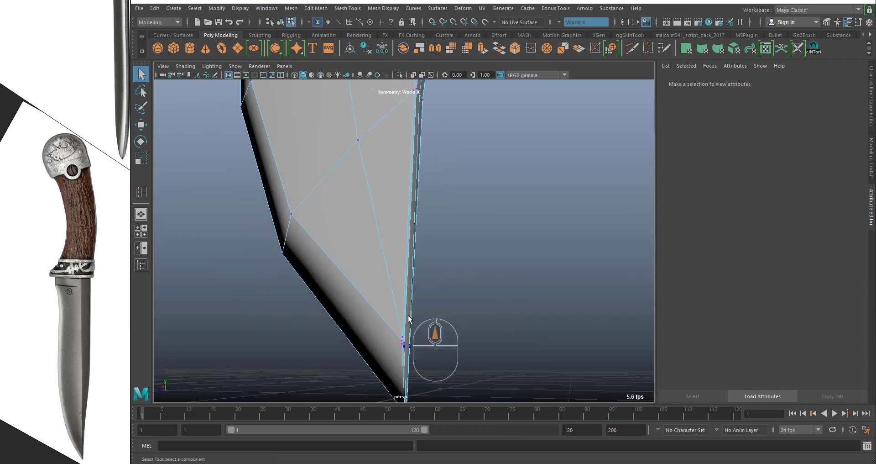
pyautogui.keyDown('alt'); pyautogui.moveTo(413, 316); pyautogui.dragTo(428, 329, button='right'); pyautogui.keyUp('alt')
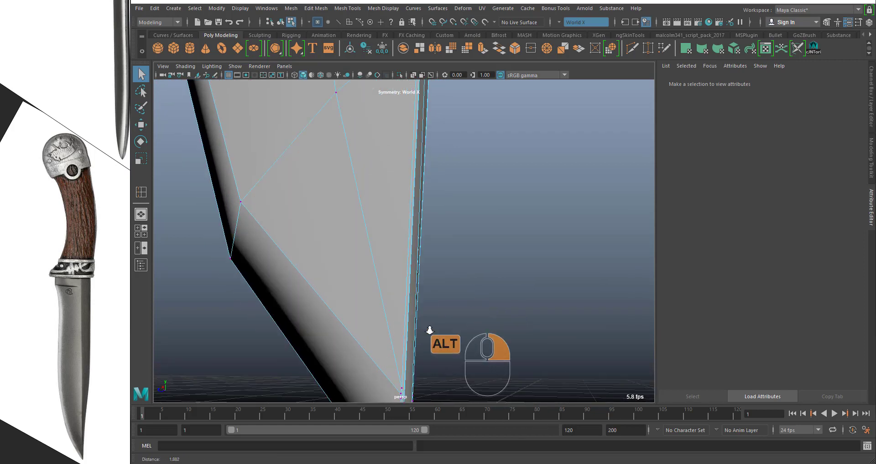
pyautogui.keyDown('alt'); pyautogui.moveTo(444, 296); pyautogui.dragTo(433, 188, button='middle'); pyautogui.keyUp('alt')
pyautogui.keyDown('alt'); pyautogui.moveTo(401, 252); pyautogui.dragTo(413, 261, button='right'); pyautogui.keyUp('alt')
pyautogui.keyDown('alt'); pyautogui.moveTo(428, 268); pyautogui.dragTo(448, 272, button='middle'); pyautogui.keyUp('alt')
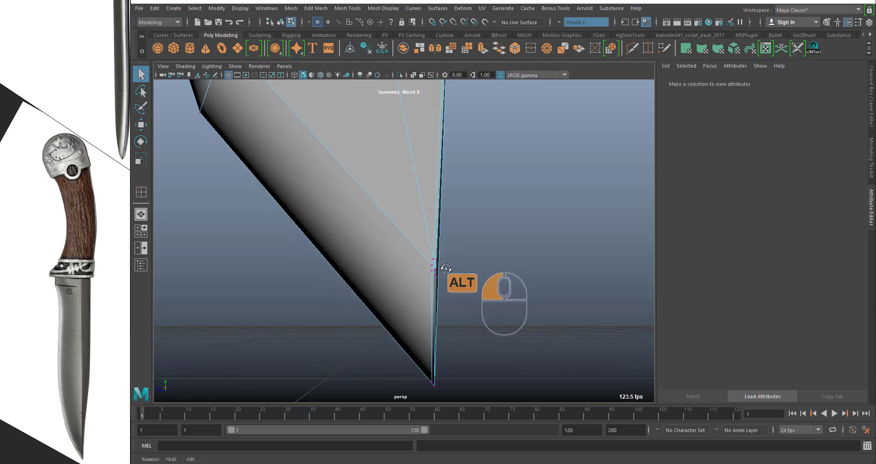
# Select the bevel face's vertices at the tip: the close pair by the narrow edge, the two corner vertices above, and the tip
pyautogui.click(427, 277)
pyautogui.keyDown('shift'); pyautogui.click(428, 273); pyautogui.keyUp('shift')
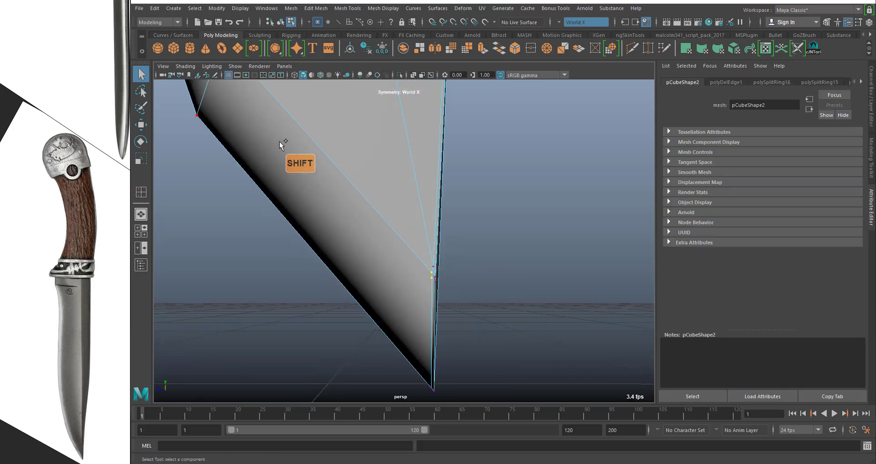
pyautogui.keyDown('alt'); pyautogui.moveTo(266, 155); pyautogui.dragTo(286, 210, button='middle'); pyautogui.keyUp('alt')
pyautogui.keyDown('shift'); pyautogui.click(247, 103); pyautogui.keyUp('shift')
pyautogui.keyDown('shift'); pyautogui.click(227, 170); pyautogui.keyUp('shift')
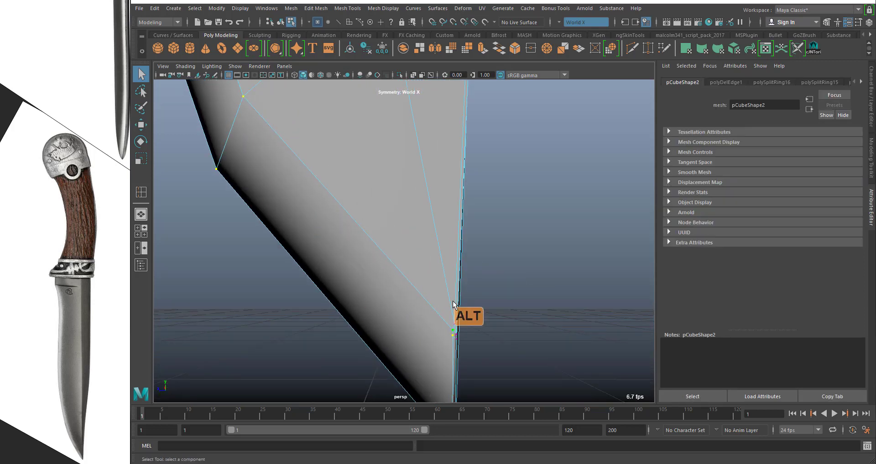
pyautogui.keyDown('alt'); pyautogui.moveTo(453, 298); pyautogui.dragTo(422, 334, button='middle'); pyautogui.keyUp('alt')
pyautogui.keyDown('shift'); pyautogui.click(420, 360); pyautogui.keyUp('shift')
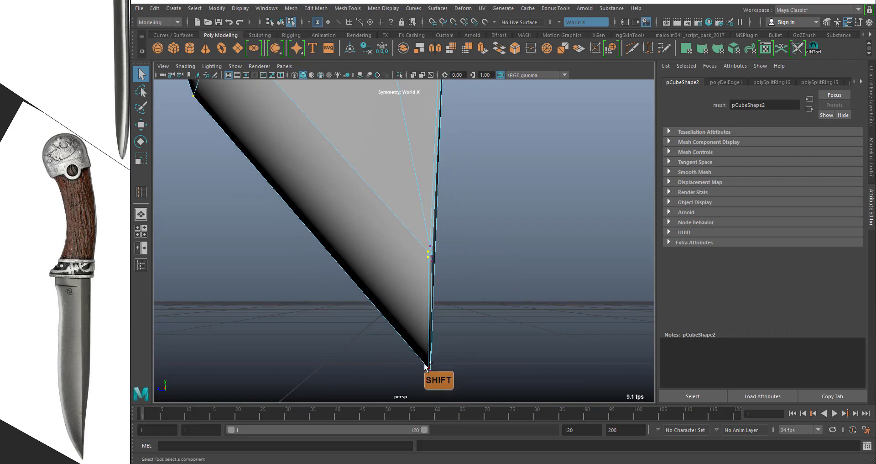
pyautogui.moveTo(487, 296)
pyautogui.keyDown('alt'); pyautogui.mouseDown()
pyautogui.moveTo(560, 275)
pyautogui.moveTo(428, 297)
pyautogui.moveTo(481, 301)
pyautogui.moveTo(470, 297)
pyautogui.mouseUp(); pyautogui.keyUp('alt')
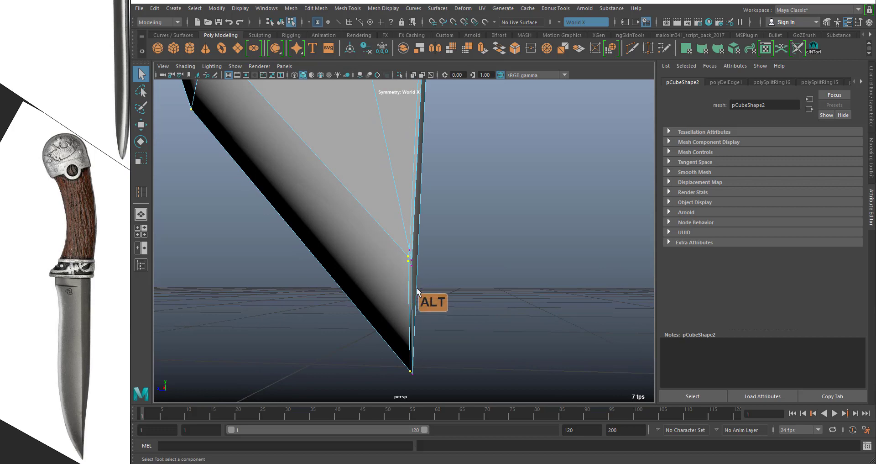
# Examine the closely spaced vertices where the bevel border meets the narrow edge near the blade's tip
pyautogui.keyDown('alt'); pyautogui.moveTo(420, 289); pyautogui.dragTo(442, 292, button='right'); pyautogui.keyUp('alt')
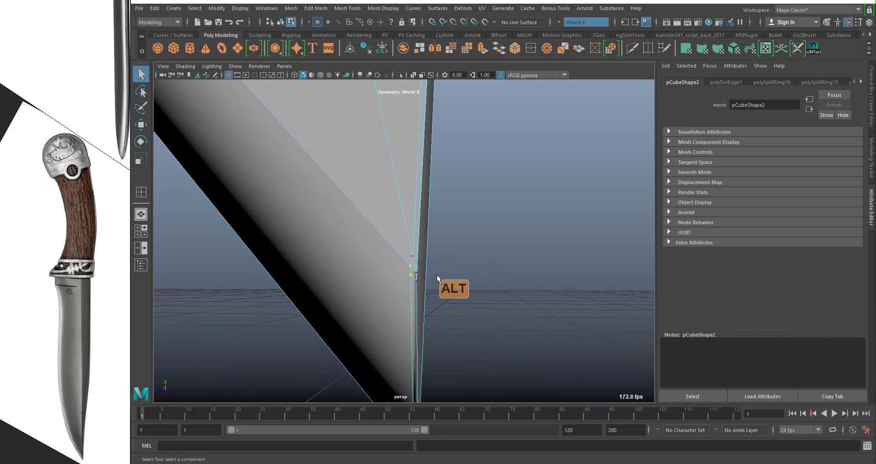
pyautogui.moveTo(427, 313)
pyautogui.keyDown('alt'); pyautogui.mouseDown()
pyautogui.moveTo(397, 314)
pyautogui.moveTo(422, 313)
pyautogui.mouseUp(); pyautogui.keyUp('alt')
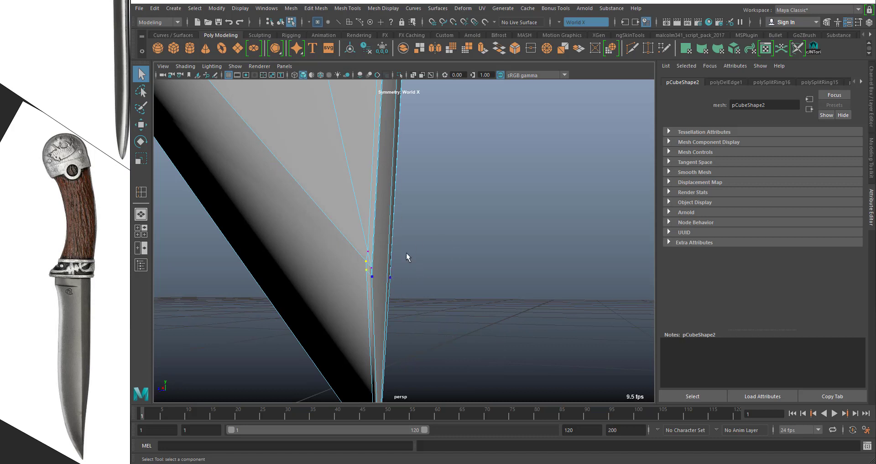
pyautogui.keyDown('alt'); pyautogui.moveTo(464, 336); pyautogui.dragTo(446, 286, button='right'); pyautogui.keyUp('alt')
pyautogui.keyDown('alt'); pyautogui.moveTo(406, 261); pyautogui.dragTo(434, 262, button='middle'); pyautogui.keyUp('alt')
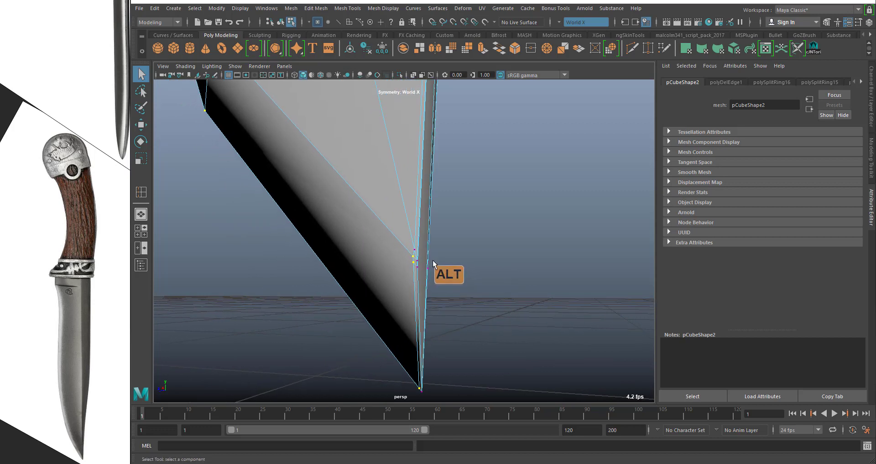
pyautogui.keyDown('alt'); pyautogui.moveTo(433, 263); pyautogui.dragTo(397, 260); pyautogui.keyUp('alt')
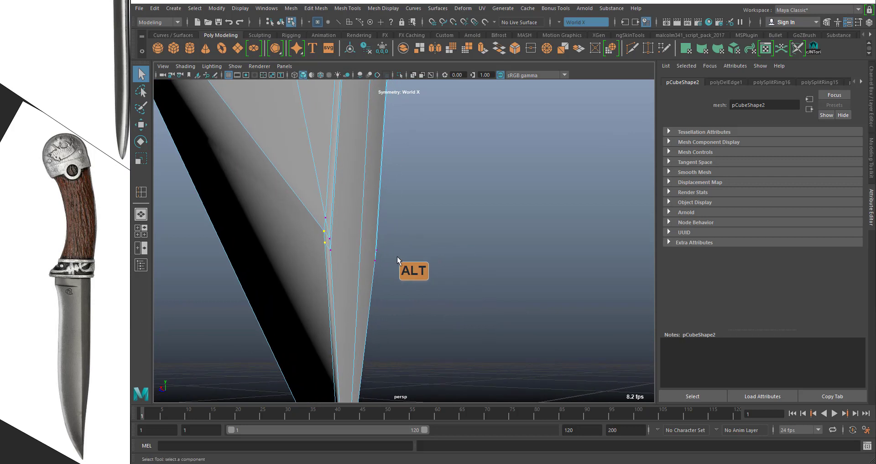
pyautogui.keyDown('alt'); pyautogui.moveTo(397, 256); pyautogui.dragTo(442, 260, button='middle'); pyautogui.keyUp('alt')
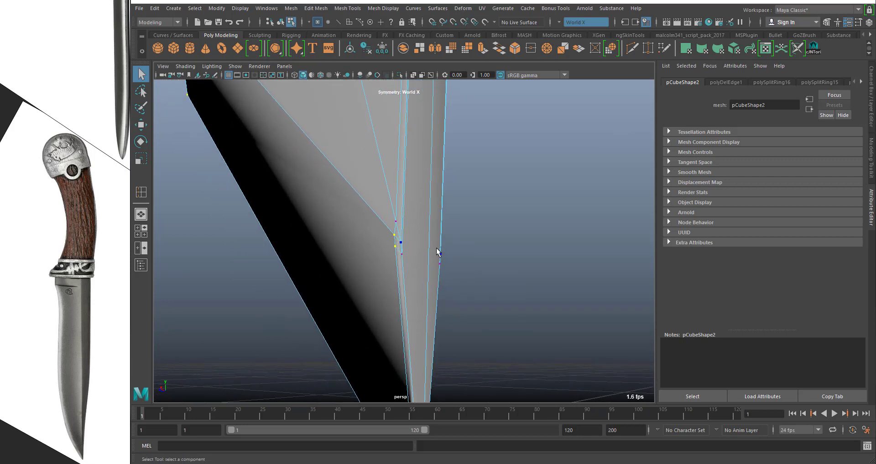
pyautogui.keyDown('shift'); pyautogui.moveTo(442, 258); pyautogui.dragTo(418, 267); pyautogui.keyUp('shift')
pyautogui.keyDown('alt'); pyautogui.moveTo(419, 267); pyautogui.dragTo(393, 249, button='middle'); pyautogui.keyUp('alt')
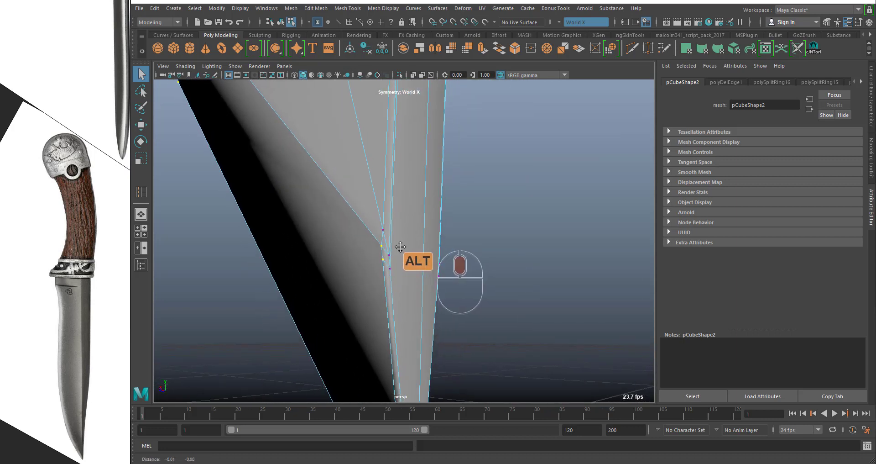
pyautogui.keyDown('alt'); pyautogui.moveTo(393, 249); pyautogui.dragTo(407, 255, button='right'); pyautogui.keyUp('alt')
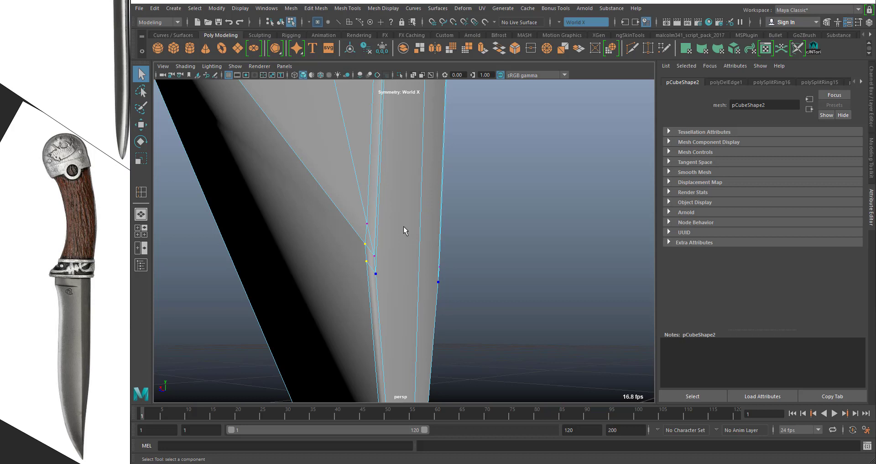
pyautogui.keyDown('alt'); pyautogui.moveTo(422, 251); pyautogui.dragTo(397, 255, button='right'); pyautogui.keyUp('alt')
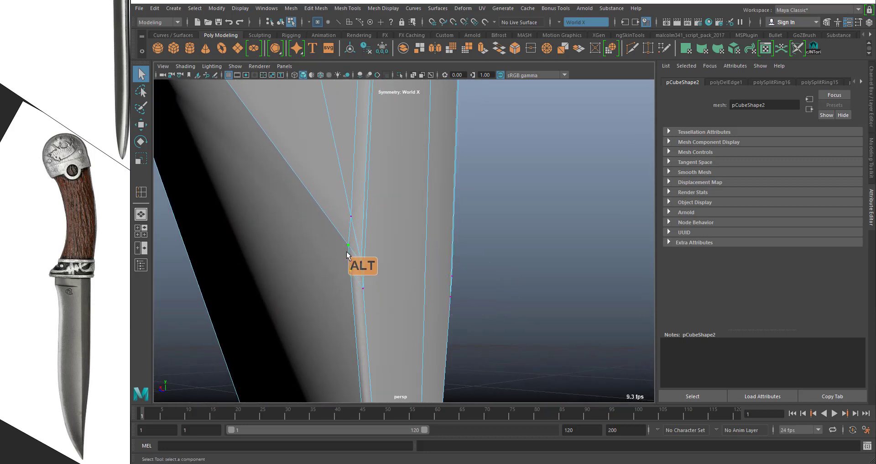
# Collapse the short bevel-side edge between the two close vertices at the corner above the blade's tip
pyautogui.moveTo(368, 175); pyautogui.dragTo(361, 142, button='right')
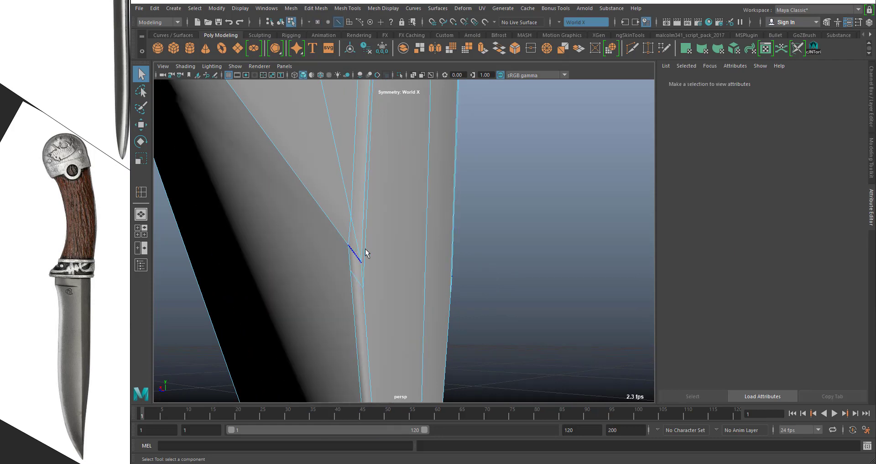
pyautogui.click(350, 257)
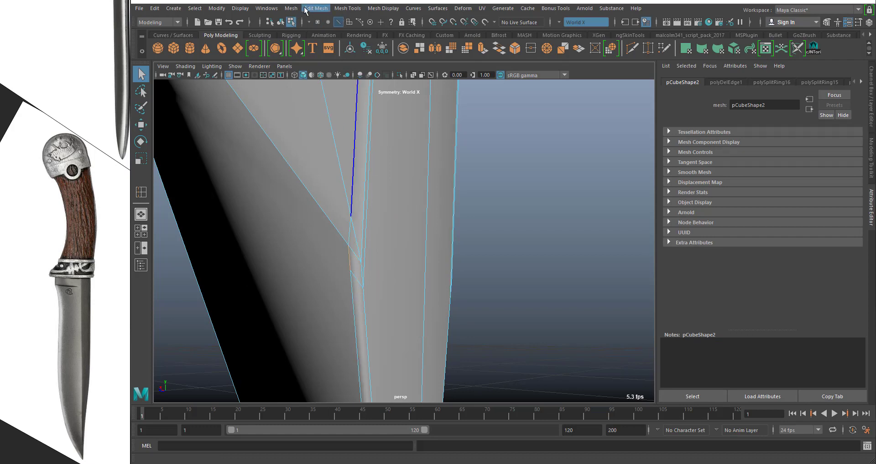
pyautogui.click(291, 8)
pyautogui.moveTo(309, 12)
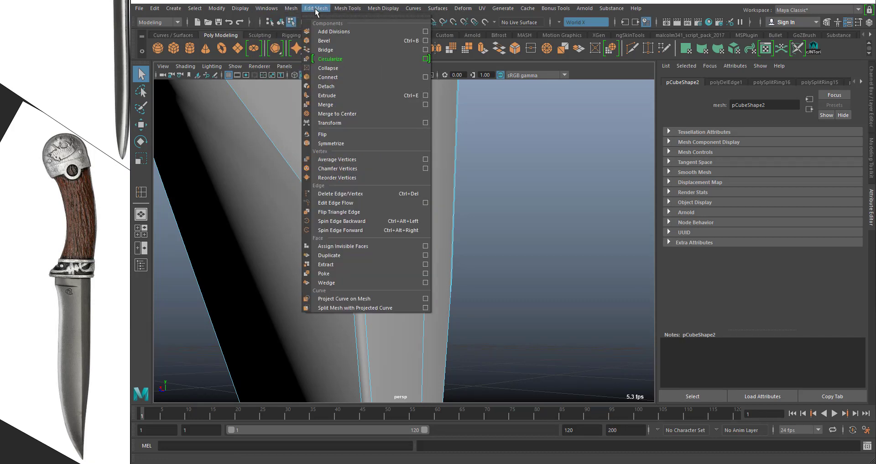
pyautogui.moveTo(353, 13)
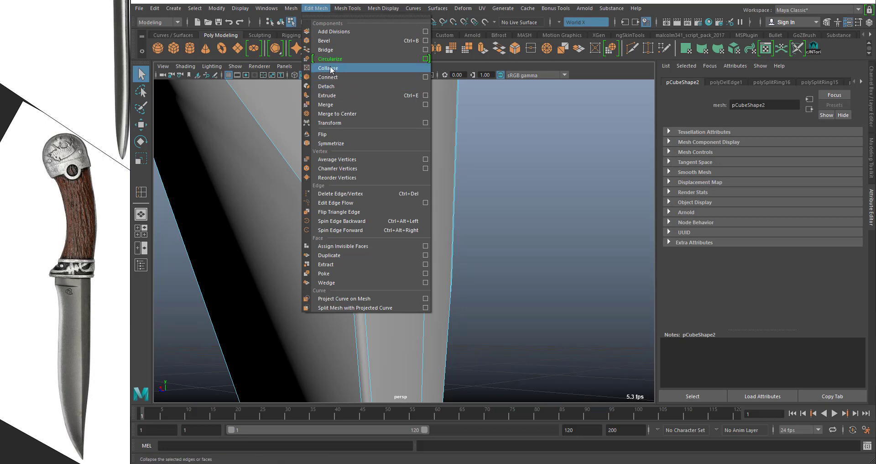
pyautogui.click(332, 69)
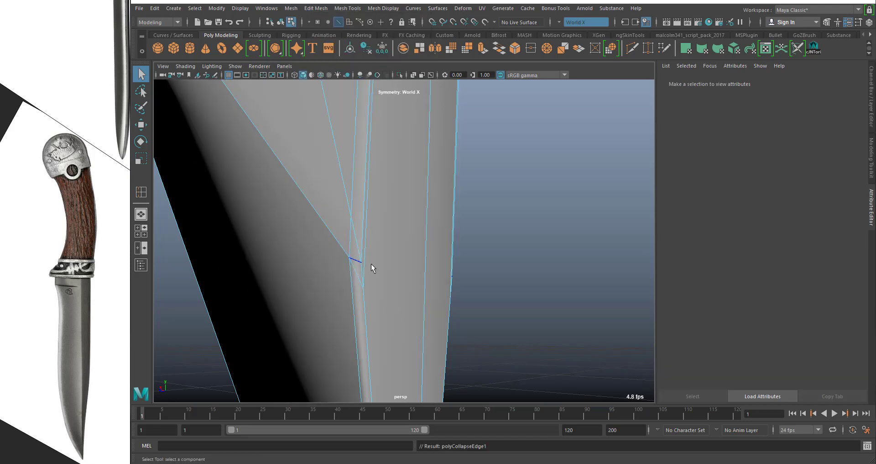
pyautogui.hotkey('ctrl', 'z')
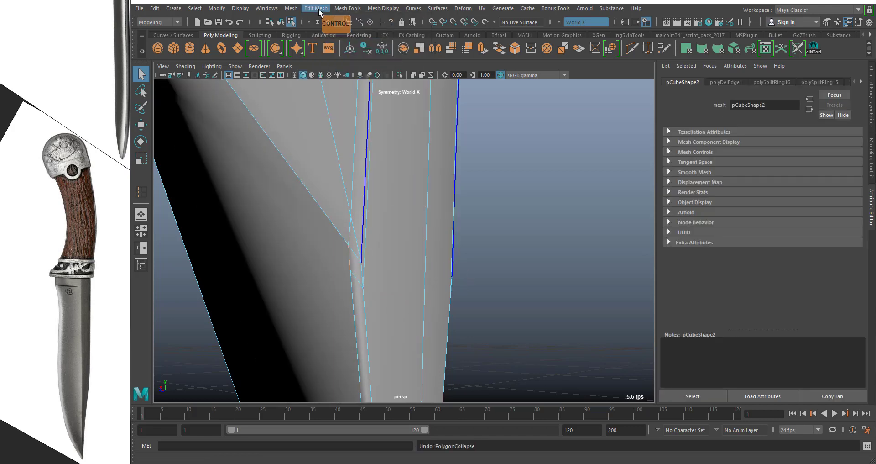
pyautogui.click(319, 10)
pyautogui.click(332, 69)
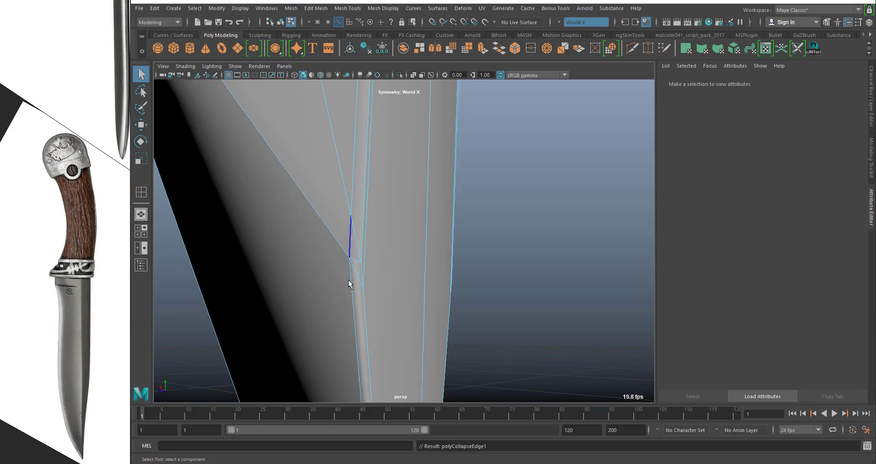
# Check the collapsed corner vertex and the tip vertex of the bevel face from several angles
pyautogui.keyDown('alt'); pyautogui.moveTo(359, 270); pyautogui.dragTo(342, 200); pyautogui.keyUp('alt')
pyautogui.moveTo(341, 198); pyautogui.dragTo(318, 199, button='right')
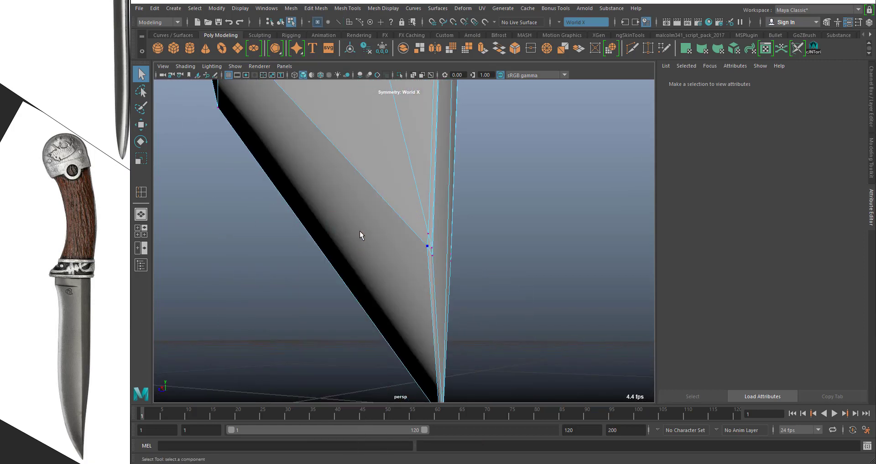
pyautogui.scroll(-2, 408, 245)
pyautogui.click(410, 246)
pyautogui.keyDown('shift'); pyautogui.click(426, 368); pyautogui.keyUp('shift')
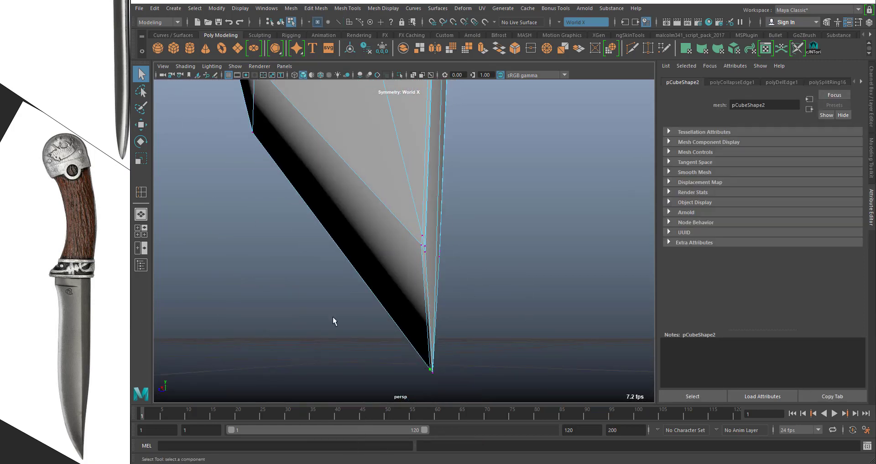
pyautogui.keyDown('alt'); pyautogui.moveTo(304, 156); pyautogui.dragTo(313, 194, button='middle'); pyautogui.keyUp('alt')
pyautogui.keyDown('alt'); pyautogui.moveTo(357, 286); pyautogui.dragTo(325, 304); pyautogui.keyUp('alt')
pyautogui.keyDown('alt'); pyautogui.moveTo(333, 311); pyautogui.dragTo(435, 361, button='right'); pyautogui.keyUp('alt')
pyautogui.keyDown('alt'); pyautogui.moveTo(433, 285); pyautogui.dragTo(412, 294); pyautogui.keyUp('alt')
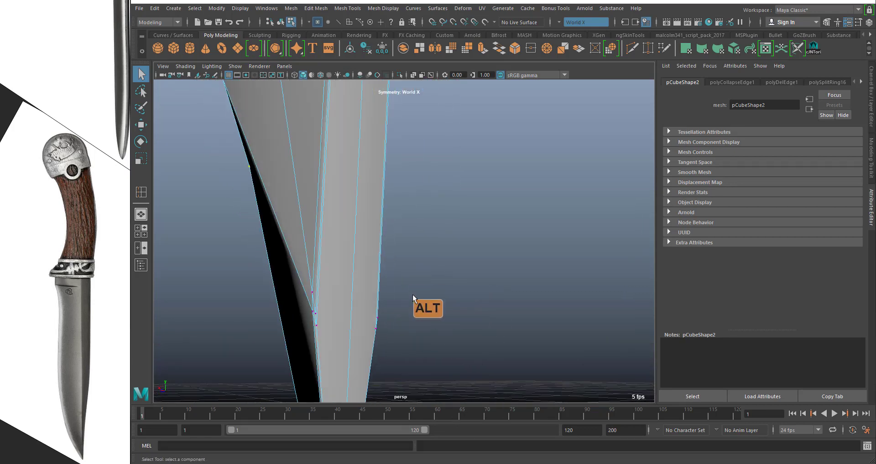
pyautogui.moveTo(413, 294)
pyautogui.keyDown('alt'); pyautogui.mouseDown(button='middle')
pyautogui.moveTo(425, 225)
pyautogui.moveTo(419, 286)
pyautogui.mouseUp(button='middle'); pyautogui.keyUp('alt')
# Collapse the remaining short edge beside that corner, next to the blade's narrow edge
pyautogui.moveTo(373, 234); pyautogui.dragTo(376, 182, button='right')
pyautogui.keyDown('alt'); pyautogui.moveTo(374, 213); pyautogui.dragTo(354, 228, button='right'); pyautogui.keyUp('alt')
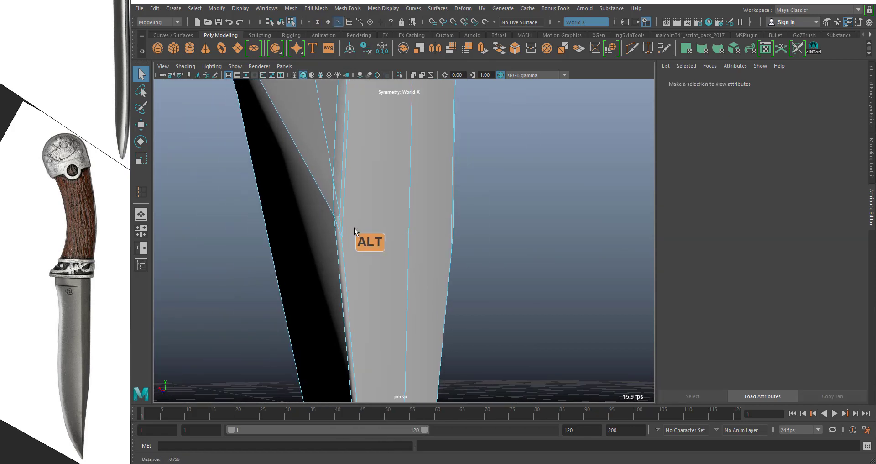
pyautogui.click(337, 222)
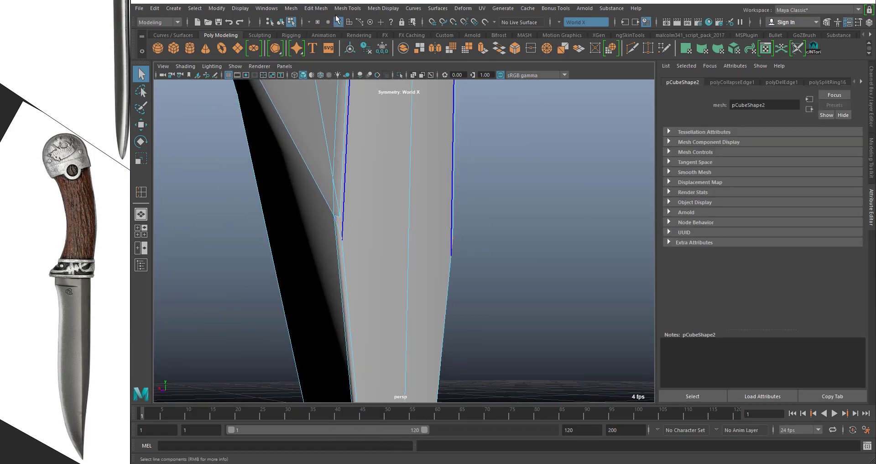
pyautogui.click(321, 10)
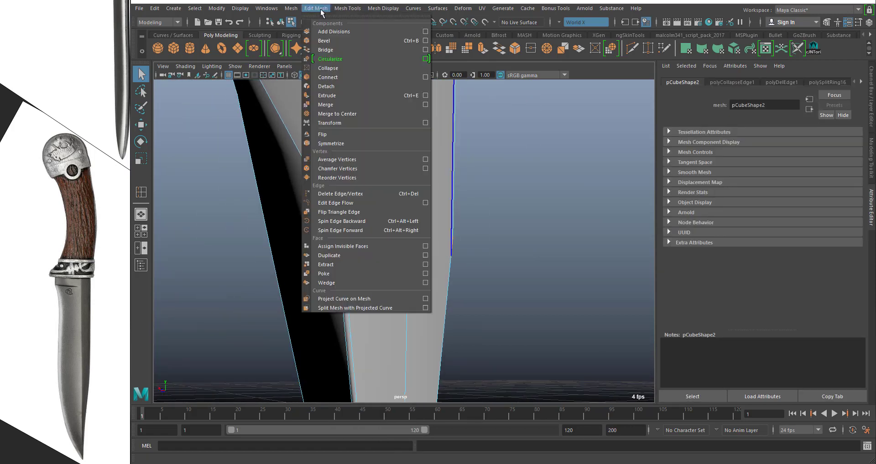
pyautogui.click(338, 69)
pyautogui.keyDown('alt'); pyautogui.moveTo(450, 226); pyautogui.dragTo(466, 250); pyautogui.keyUp('alt')
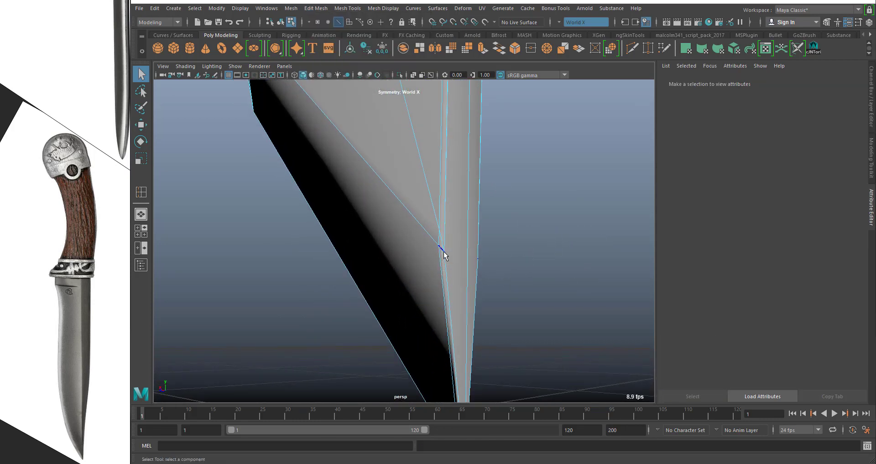
# Return to object mode and turn on the smooth preview of the blade at its tip
pyautogui.keyDown('alt'); pyautogui.moveTo(520, 287); pyautogui.dragTo(502, 247); pyautogui.keyUp('alt')
pyautogui.keyDown('alt'); pyautogui.moveTo(503, 247); pyautogui.dragTo(529, 262, button='right'); pyautogui.keyUp('alt')
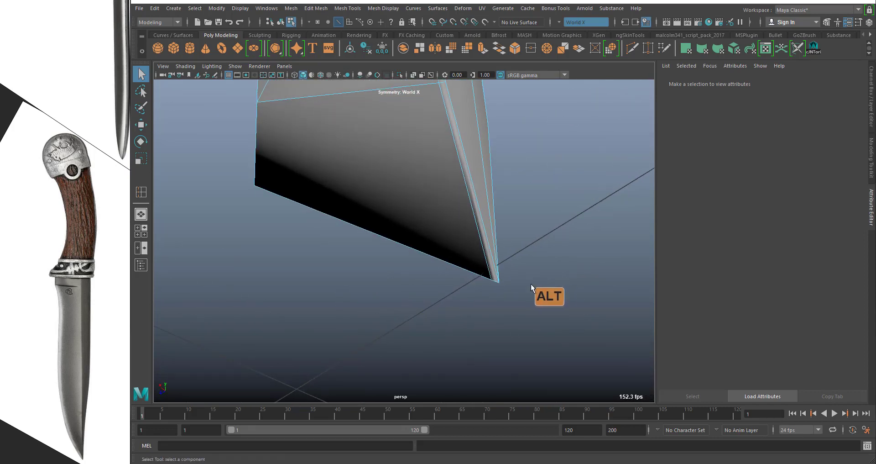
pyautogui.keyDown('alt'); pyautogui.moveTo(532, 286); pyautogui.dragTo(428, 216); pyautogui.keyUp('alt')
pyautogui.keyDown('alt'); pyautogui.moveTo(427, 211); pyautogui.dragTo(483, 283, button='right'); pyautogui.keyUp('alt')
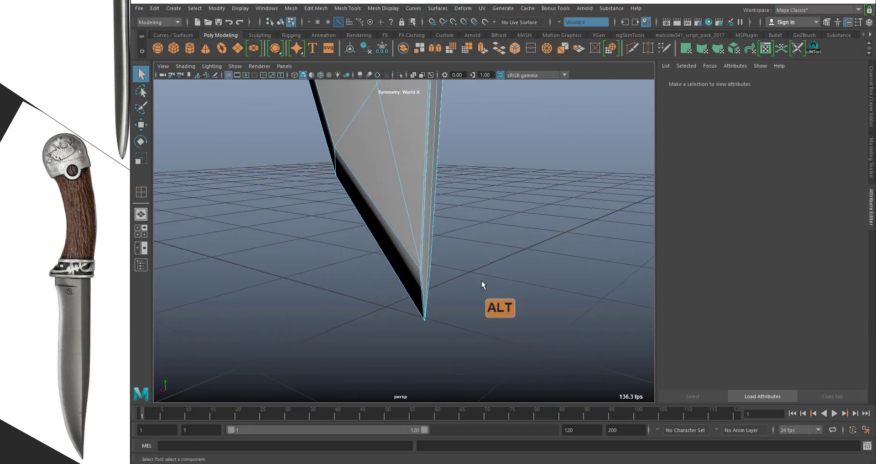
pyautogui.keyDown('alt'); pyautogui.moveTo(475, 246); pyautogui.dragTo(420, 175); pyautogui.keyUp('alt')
pyautogui.moveTo(420, 179); pyautogui.dragTo(470, 158, button='right')
pyautogui.scroll(-2, 463, 208)
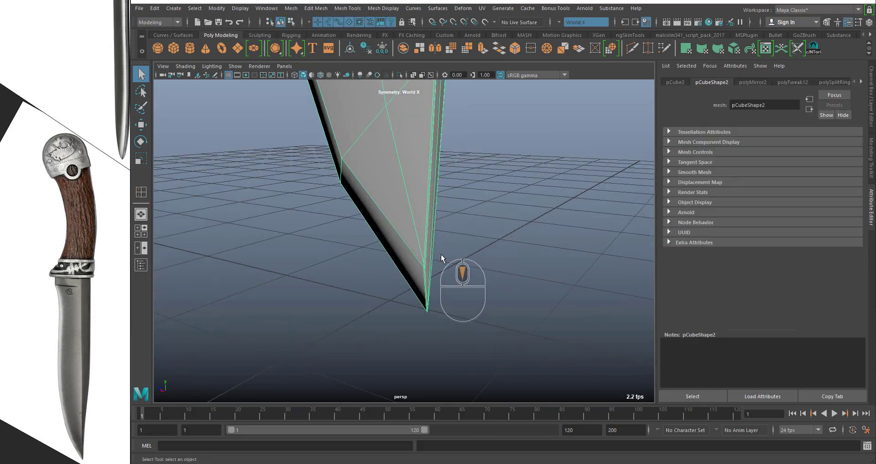
pyautogui.keyDown('alt'); pyautogui.moveTo(442, 257); pyautogui.dragTo(561, 360, button='right'); pyautogui.keyUp('alt')
pyautogui.press('3')
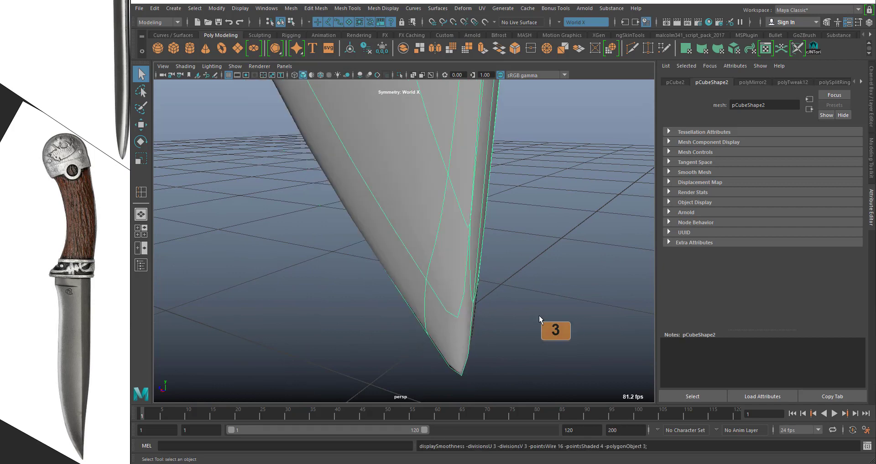
# Examine the smoothed blade's tip, narrow edge and flat sides from several angles
pyautogui.click(522, 231)
pyautogui.scroll(-3, 524, 261)
pyautogui.keyDown('alt'); pyautogui.moveTo(484, 216); pyautogui.dragTo(453, 179); pyautogui.keyUp('alt')
pyautogui.keyDown('alt'); pyautogui.moveTo(453, 179); pyautogui.dragTo(471, 312, button='middle'); pyautogui.keyUp('alt')
pyautogui.keyDown('alt'); pyautogui.moveTo(471, 316); pyautogui.dragTo(364, 246); pyautogui.keyUp('alt')
pyautogui.click(364, 247)
pyautogui.keyDown('alt'); pyautogui.moveTo(358, 171); pyautogui.dragTo(407, 150); pyautogui.keyUp('alt')
pyautogui.click(432, 215)
pyautogui.keyDown('alt'); pyautogui.moveTo(392, 222); pyautogui.dragTo(366, 294, button='right'); pyautogui.keyUp('alt')
pyautogui.keyDown('alt'); pyautogui.moveTo(393, 230); pyautogui.dragTo(608, 228); pyautogui.keyUp('alt')
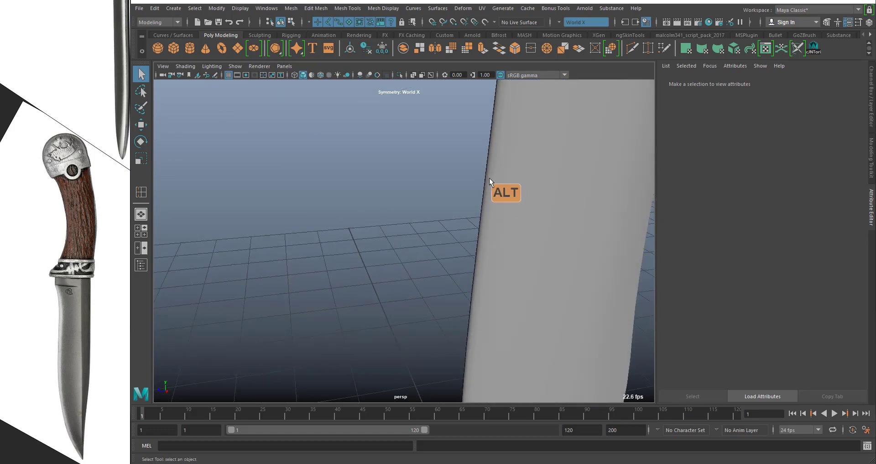
pyautogui.keyDown('alt'); pyautogui.moveTo(550, 206); pyautogui.dragTo(592, 201); pyautogui.keyUp('alt')
pyautogui.click(576, 236)
pyautogui.keyDown('alt'); pyautogui.scroll(-3, 568, 250); pyautogui.keyUp('alt')
pyautogui.click(592, 202)
# Turn off the smooth preview and reselect the blade mesh
pyautogui.press('1')
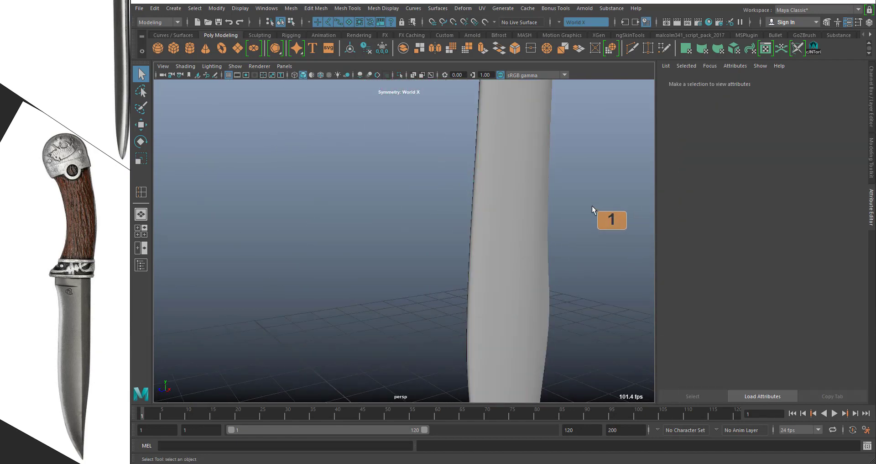
pyautogui.click(507, 229)
pyautogui.keyDown('alt'); pyautogui.moveTo(507, 229); pyautogui.dragTo(447, 237); pyautogui.keyUp('alt')
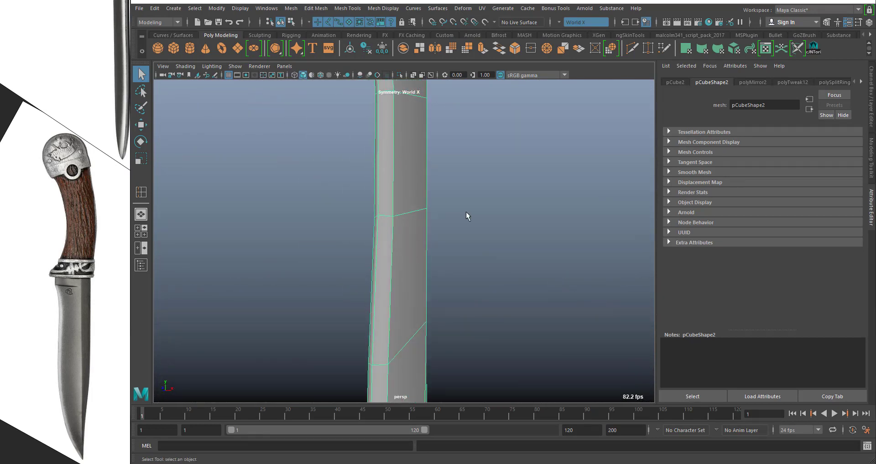
pyautogui.keyDown('alt'); pyautogui.moveTo(467, 212); pyautogui.dragTo(378, 253); pyautogui.keyUp('alt')
pyautogui.keyDown('alt'); pyautogui.moveTo(365, 220); pyautogui.dragTo(383, 265, button='right'); pyautogui.keyUp('alt')
pyautogui.keyDown('alt'); pyautogui.moveTo(382, 194); pyautogui.dragTo(457, 209, button='middle'); pyautogui.keyUp('alt')
pyautogui.keyDown('alt'); pyautogui.moveTo(349, 177); pyautogui.dragTo(387, 112, button='right'); pyautogui.keyUp('alt')
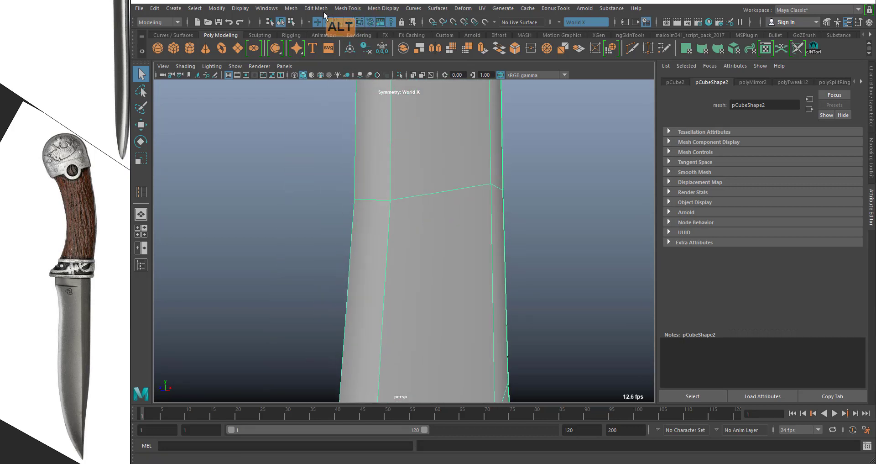
# Try to insert edge loops with the Insert Edge Loop tool close to the border of the narrow strip along the blade
pyautogui.click(348, 9)
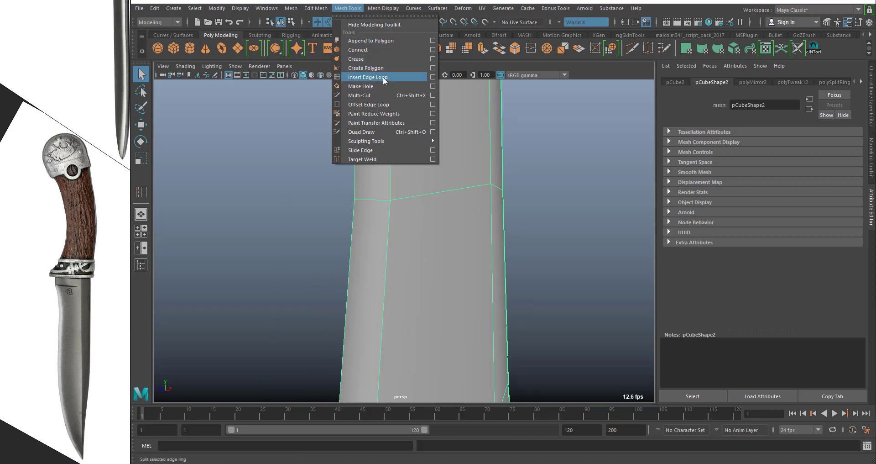
pyautogui.click(370, 76)
pyautogui.keyDown('alt'); pyautogui.moveTo(328, 184); pyautogui.dragTo(336, 230); pyautogui.keyUp('alt')
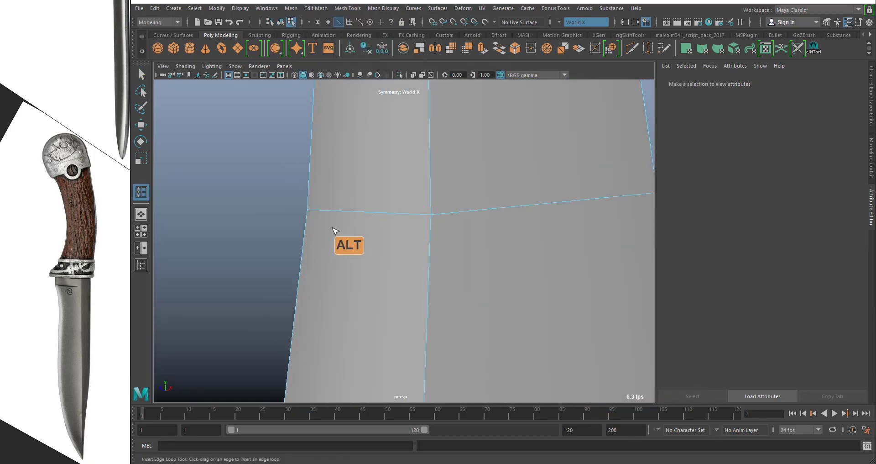
pyautogui.click(311, 212)
pyautogui.keyDown('alt'); pyautogui.moveTo(432, 241); pyautogui.dragTo(501, 238); pyautogui.keyUp('alt')
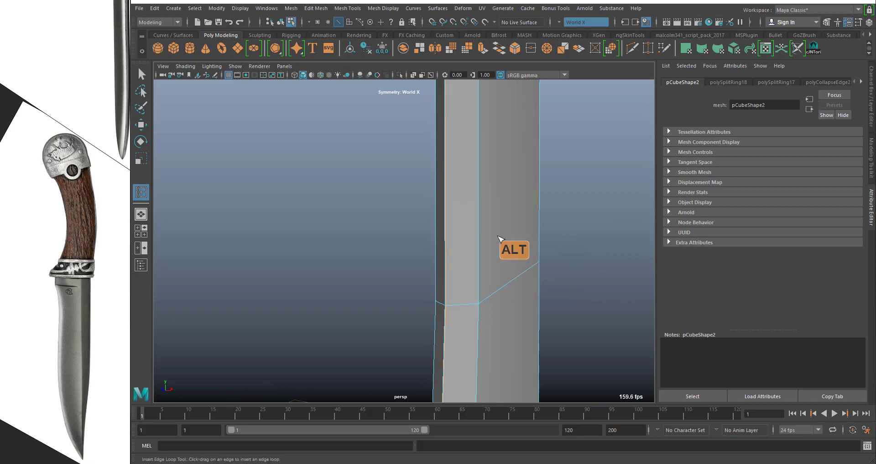
# Undo the two edge loops inserted along the blade's narrow strip
pyautogui.hotkey('ctrl', 'z')
pyautogui.hotkey('ctrl', 'z')
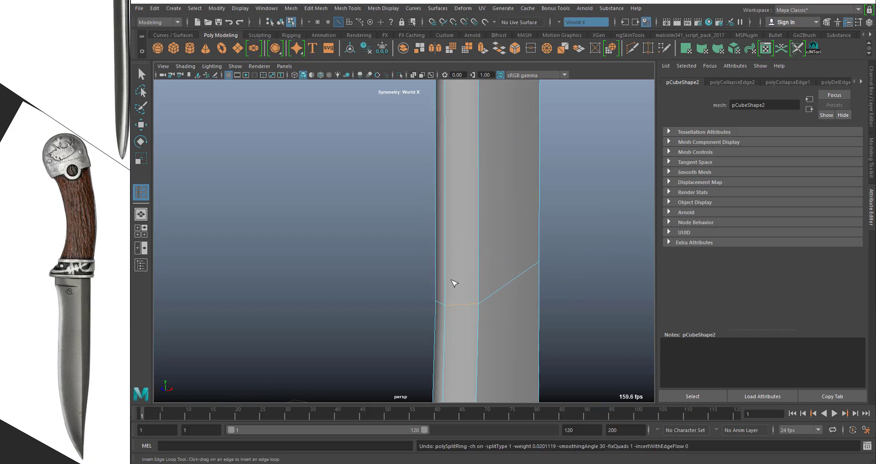
pyautogui.keyDown('alt'); pyautogui.moveTo(475, 270); pyautogui.dragTo(452, 194); pyautogui.keyUp('alt')
pyautogui.keyDown('alt'); pyautogui.moveTo(439, 212); pyautogui.dragTo(348, 151, button='right'); pyautogui.keyUp('alt')
pyautogui.keyDown('alt'); pyautogui.moveTo(432, 193); pyautogui.dragTo(431, 218, button='middle'); pyautogui.keyUp('alt')
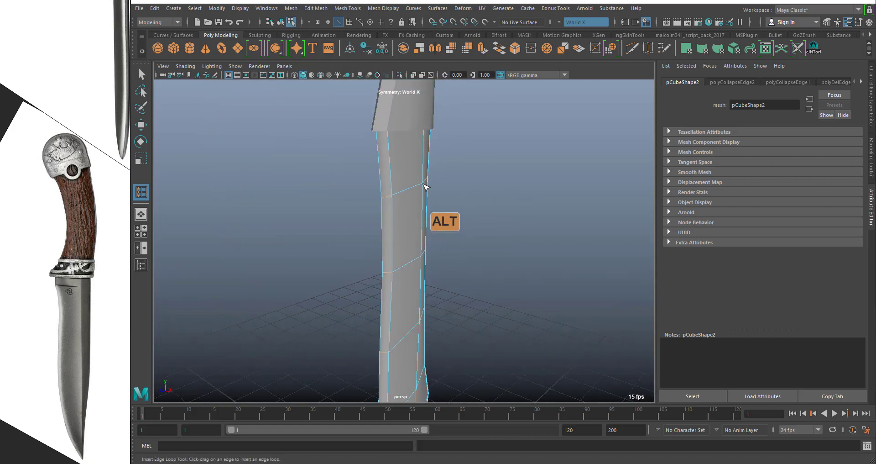
# Start a Multi-Cut on the X-ray-shaded blade mesh, placing the first point about 4% along the top border edge, beside the outer corner
pyautogui.click(348, 8)
pyautogui.click(368, 96)
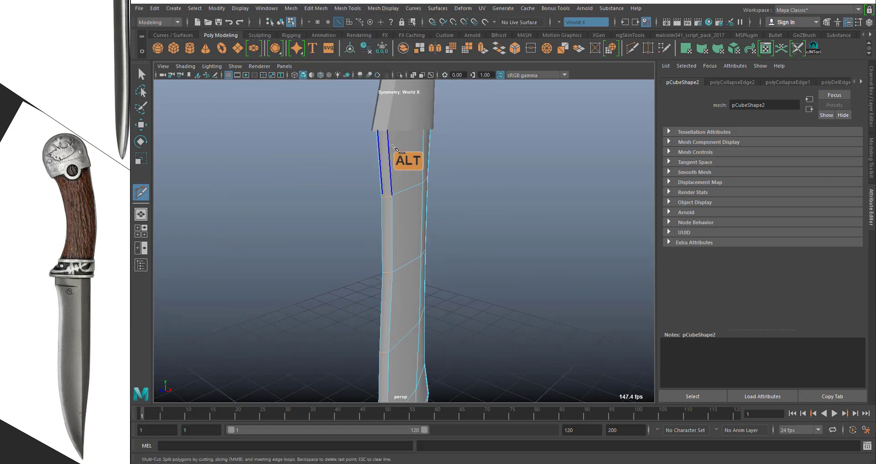
pyautogui.keyDown('alt'); pyautogui.moveTo(392, 145); pyautogui.dragTo(440, 255, button='right'); pyautogui.keyUp('alt')
pyautogui.keyDown('alt'); pyautogui.moveTo(408, 130); pyautogui.dragTo(411, 340, button='middle'); pyautogui.keyUp('alt')
pyautogui.keyDown('alt'); pyautogui.moveTo(392, 215); pyautogui.dragTo(283, 133); pyautogui.keyUp('alt')
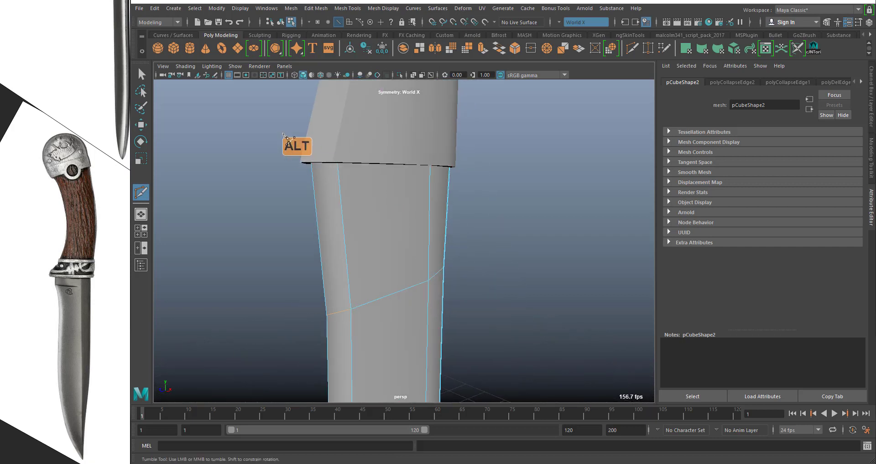
pyautogui.keyDown('alt'); pyautogui.moveTo(283, 134); pyautogui.dragTo(301, 217, button='middle'); pyautogui.keyUp('alt')
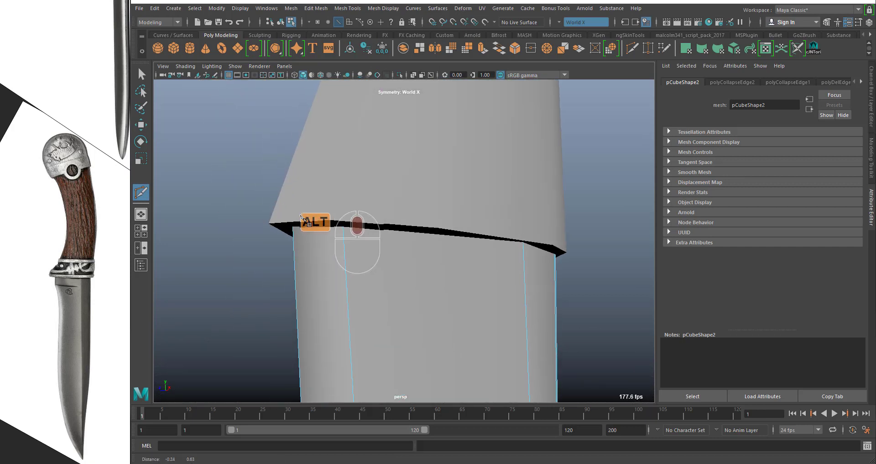
pyautogui.keyDown('alt'); pyautogui.moveTo(301, 216); pyautogui.dragTo(281, 111); pyautogui.keyUp('alt')
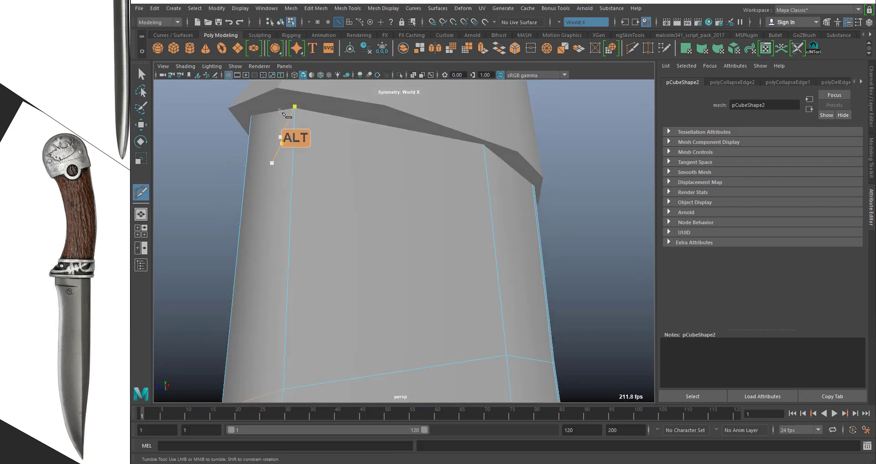
pyautogui.click(413, 74)
pyautogui.keyDown('alt'); pyautogui.moveTo(276, 112); pyautogui.dragTo(327, 152, button='middle'); pyautogui.keyUp('alt')
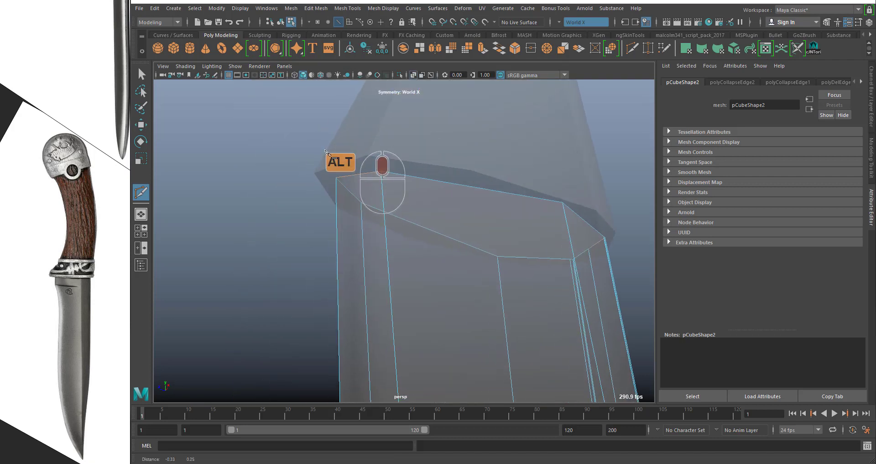
pyautogui.keyDown('alt'); pyautogui.moveTo(327, 152); pyautogui.dragTo(357, 205, button='right'); pyautogui.keyUp('alt')
pyautogui.click(280, 114)
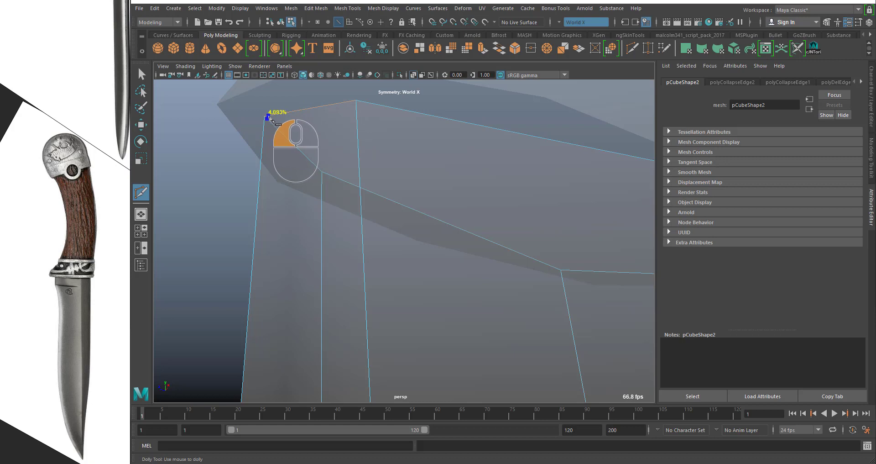
# Continue the cut down the upper blade, placing a point on each cross edge close to the outer border
pyautogui.keyDown('alt'); pyautogui.moveTo(335, 160); pyautogui.dragTo(345, 121, button='middle'); pyautogui.keyUp('alt')
pyautogui.moveTo(318, 111); pyautogui.dragTo(293, 118)
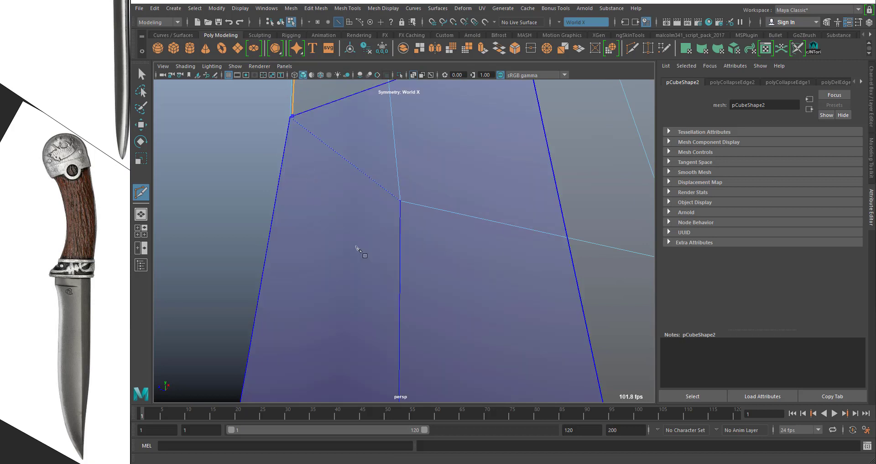
pyautogui.keyDown('alt'); pyautogui.moveTo(399, 256); pyautogui.dragTo(428, 217, button='right'); pyautogui.keyUp('alt')
pyautogui.keyDown('alt'); pyautogui.moveTo(427, 217); pyautogui.dragTo(406, 145, button='middle'); pyautogui.keyUp('alt')
pyautogui.moveTo(406, 146); pyautogui.dragTo(397, 147)
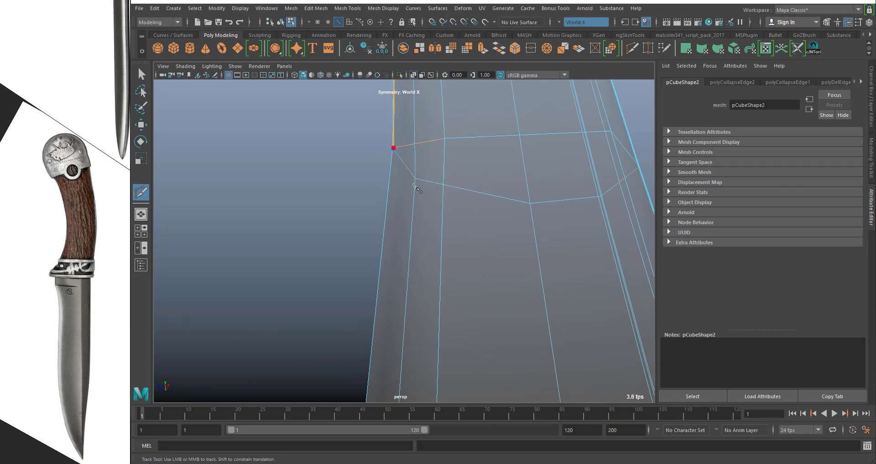
pyautogui.keyDown('alt'); pyautogui.moveTo(417, 189); pyautogui.dragTo(410, 108, button='middle'); pyautogui.keyUp('alt')
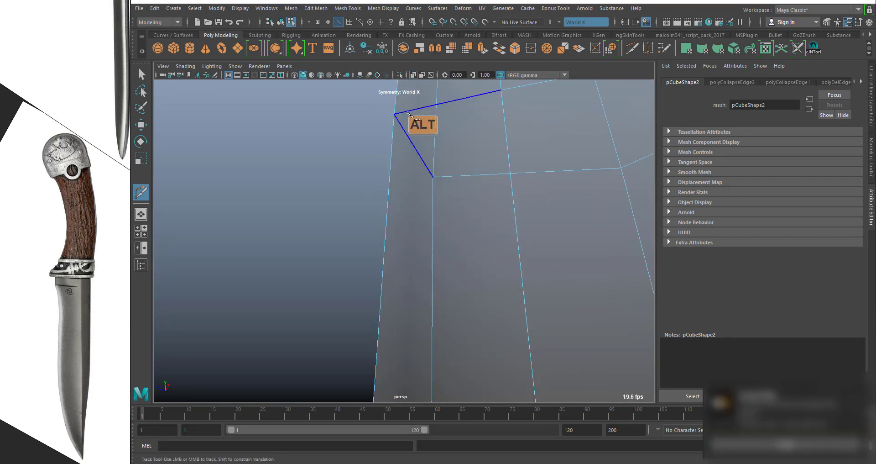
pyautogui.moveTo(408, 114); pyautogui.dragTo(394, 114)
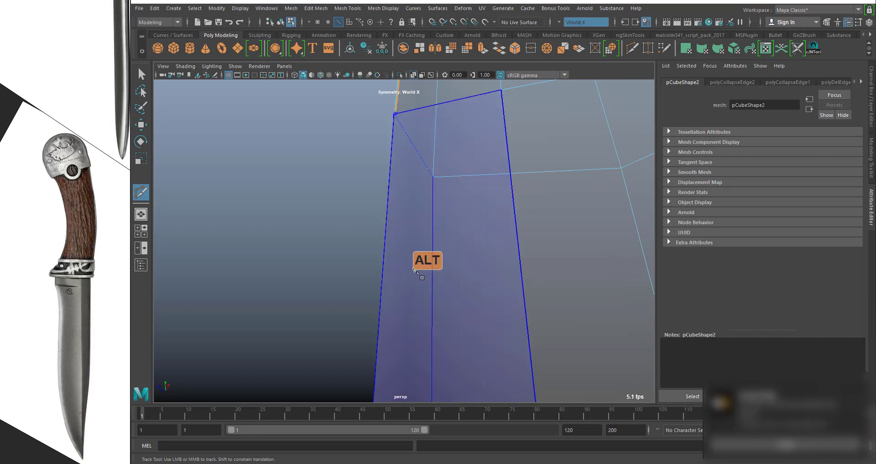
# Extend the cut through the middle of the blade, placing points on the next cross edges about 2% from the outer border
pyautogui.keyDown('alt'); pyautogui.moveTo(419, 280); pyautogui.dragTo(413, 215, button='middle'); pyautogui.keyUp('alt')
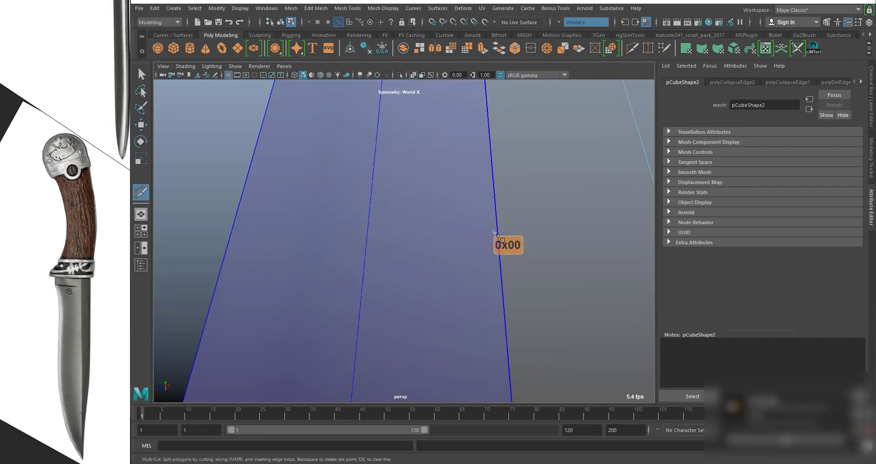
pyautogui.scroll(-4, 490, 239)
pyautogui.keyDown('alt'); pyautogui.moveTo(470, 257); pyautogui.dragTo(476, 173, button='middle'); pyautogui.keyUp('alt')
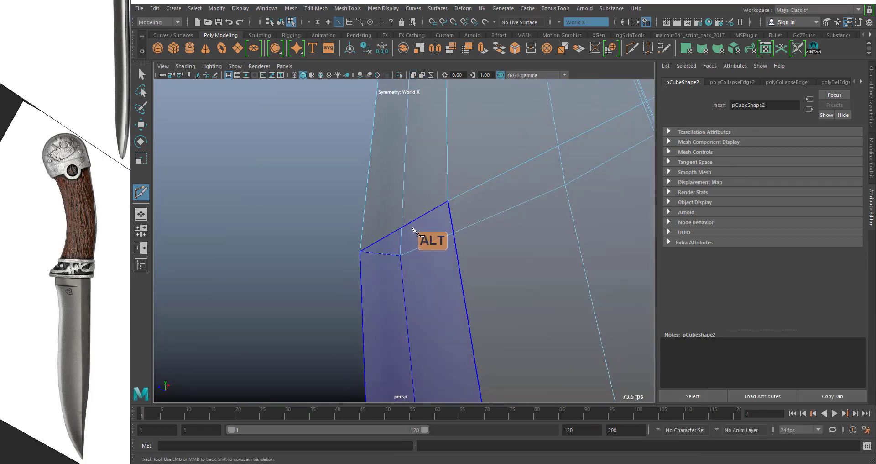
pyautogui.moveTo(402, 234); pyautogui.dragTo(372, 250)
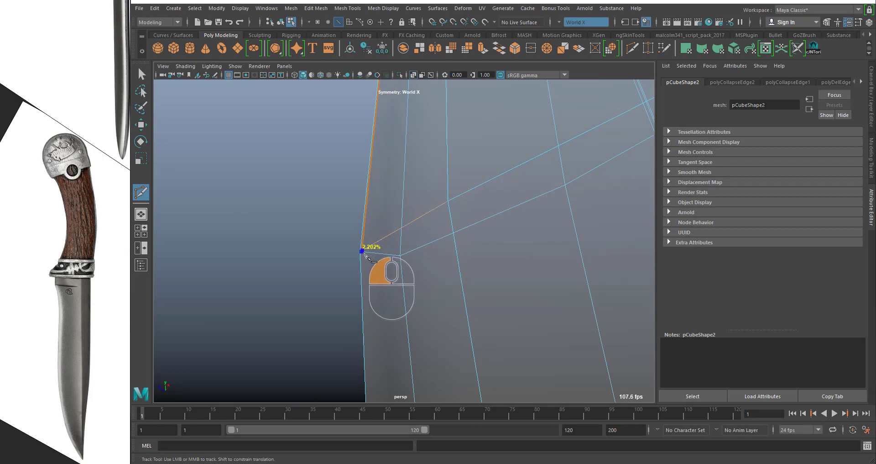
pyautogui.keyDown('alt'); pyautogui.moveTo(418, 273); pyautogui.dragTo(332, 113, button='middle'); pyautogui.keyUp('alt')
pyautogui.moveTo(318, 120); pyautogui.dragTo(317, 120)
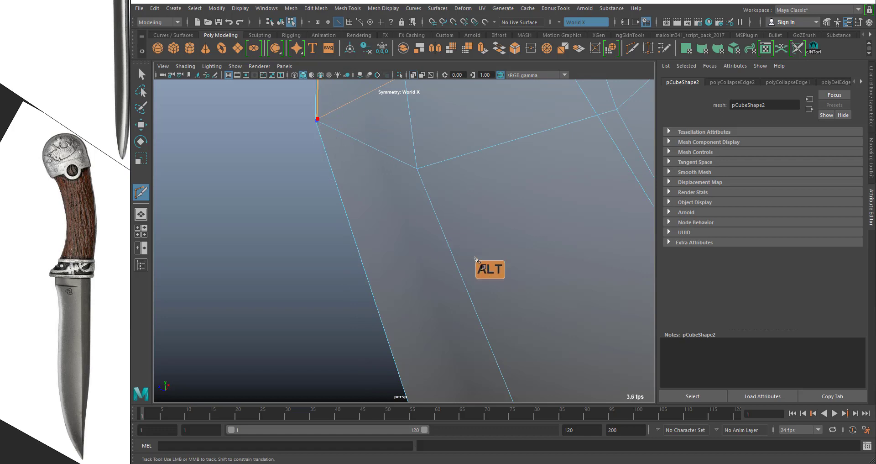
# Carry the cut along the curved lower blade to the edge just above the tip, keeping it tight to the outer border
pyautogui.keyDown('alt'); pyautogui.moveTo(475, 258); pyautogui.dragTo(463, 241, button='middle'); pyautogui.keyUp('alt')
pyautogui.keyDown('alt'); pyautogui.moveTo(454, 262); pyautogui.dragTo(434, 243, button='right'); pyautogui.keyUp('alt')
pyautogui.keyDown('alt'); pyautogui.moveTo(436, 244); pyautogui.dragTo(420, 191, button='middle'); pyautogui.keyUp('alt')
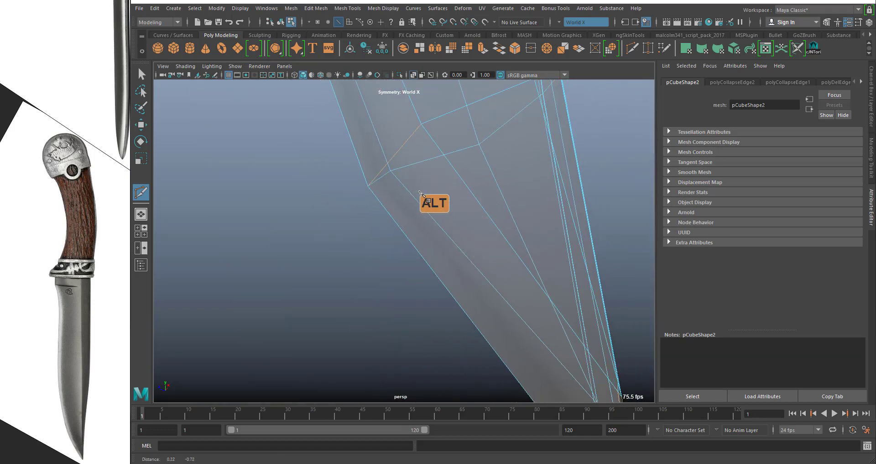
pyautogui.keyDown('alt'); pyautogui.moveTo(407, 181); pyautogui.dragTo(443, 187, button='right'); pyautogui.keyUp('alt')
pyautogui.moveTo(382, 131); pyautogui.dragTo(346, 140)
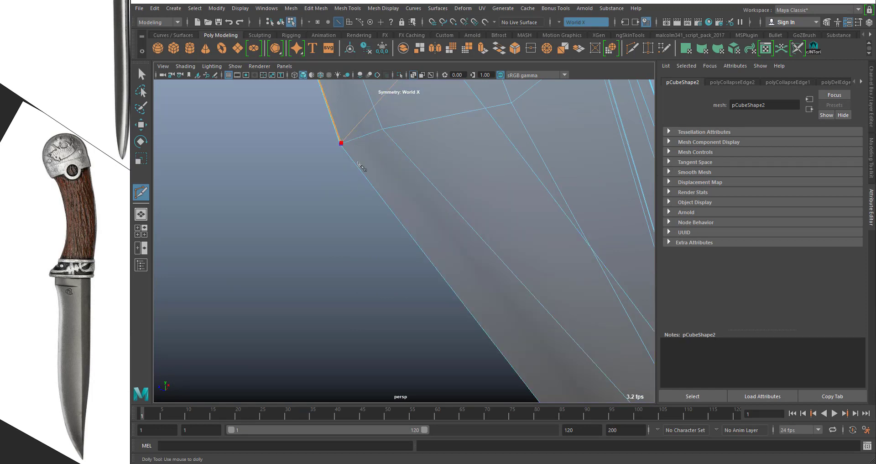
pyautogui.keyDown('alt'); pyautogui.moveTo(416, 215); pyautogui.dragTo(393, 178, button='middle'); pyautogui.keyUp('alt')
pyautogui.keyDown('alt'); pyautogui.moveTo(446, 249); pyautogui.dragTo(437, 250); pyautogui.keyUp('alt')
pyautogui.click(267, 304)
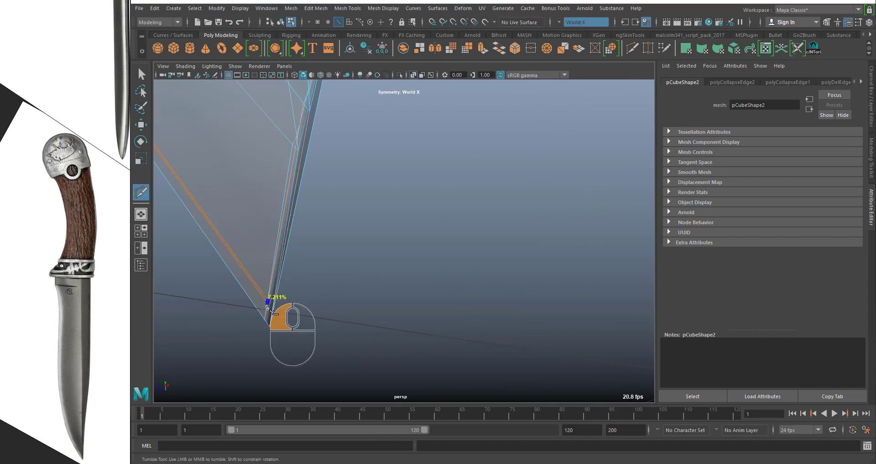
pyautogui.moveTo(267, 305); pyautogui.dragTo(266, 317)
# Finish the cut with points on the edges meeting at the blade's tip and commit it
pyautogui.keyDown('alt'); pyautogui.moveTo(326, 303); pyautogui.dragTo(288, 311); pyautogui.keyUp('alt')
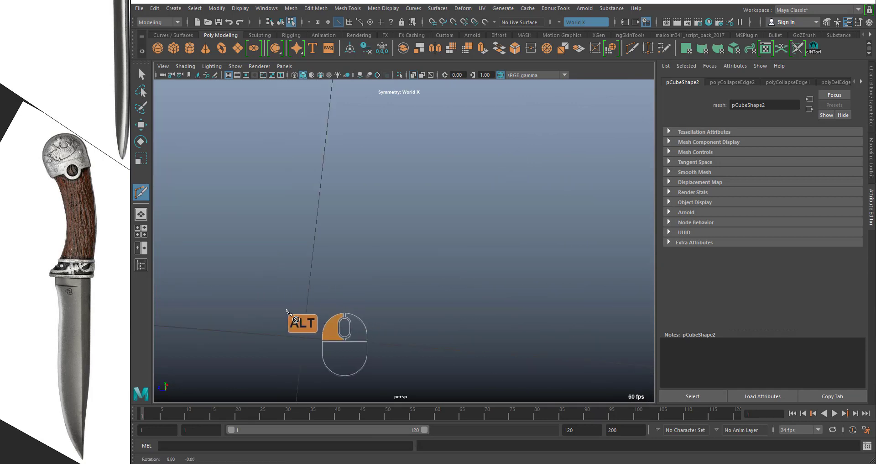
pyautogui.keyDown('alt'); pyautogui.moveTo(287, 311); pyautogui.dragTo(366, 313, button='middle'); pyautogui.keyUp('alt')
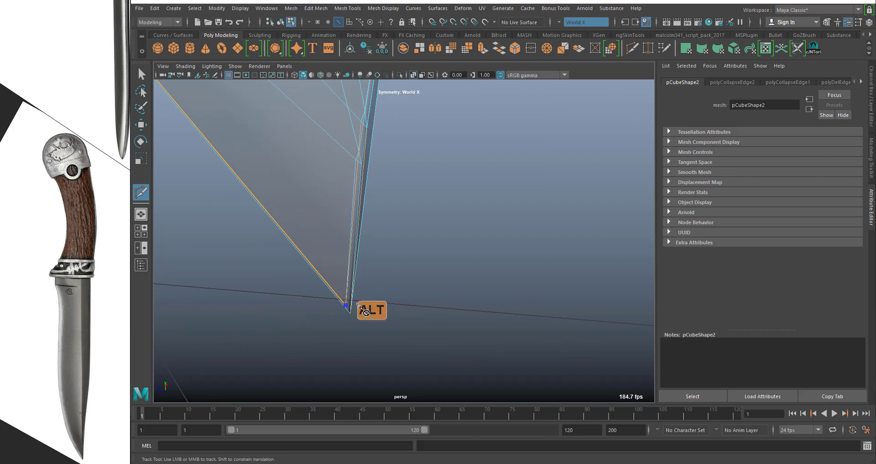
pyautogui.keyDown('alt'); pyautogui.moveTo(356, 303); pyautogui.dragTo(361, 321, button='right'); pyautogui.keyUp('alt')
pyautogui.keyDown('alt'); pyautogui.moveTo(303, 345); pyautogui.dragTo(440, 238); pyautogui.keyUp('alt')
pyautogui.keyDown('alt'); pyautogui.moveTo(440, 238); pyautogui.dragTo(426, 279, button='right'); pyautogui.keyUp('alt')
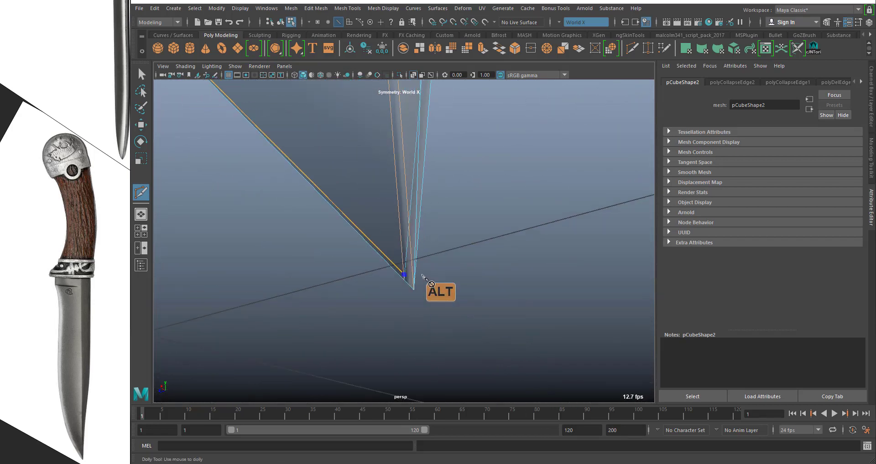
pyautogui.moveTo(411, 249); pyautogui.dragTo(412, 284)
pyautogui.keyDown('alt'); pyautogui.moveTo(413, 286); pyautogui.dragTo(422, 295); pyautogui.keyUp('alt')
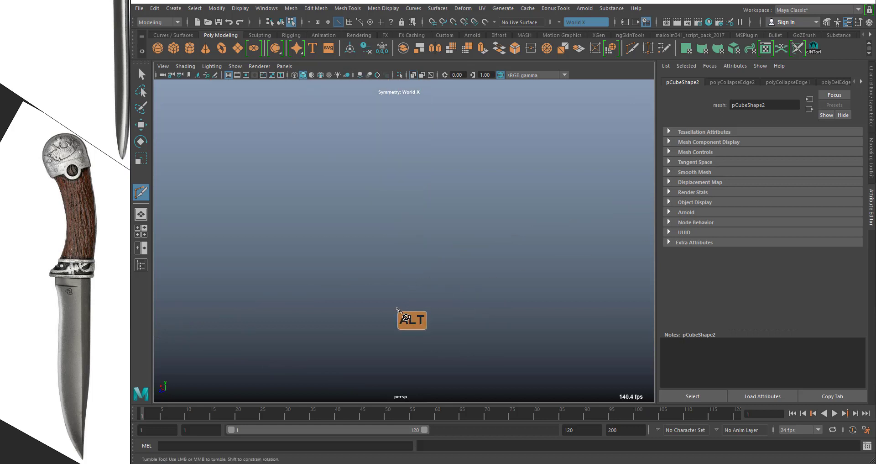
pyautogui.keyDown('alt'); pyautogui.moveTo(388, 302); pyautogui.dragTo(307, 339, button='middle'); pyautogui.keyUp('alt')
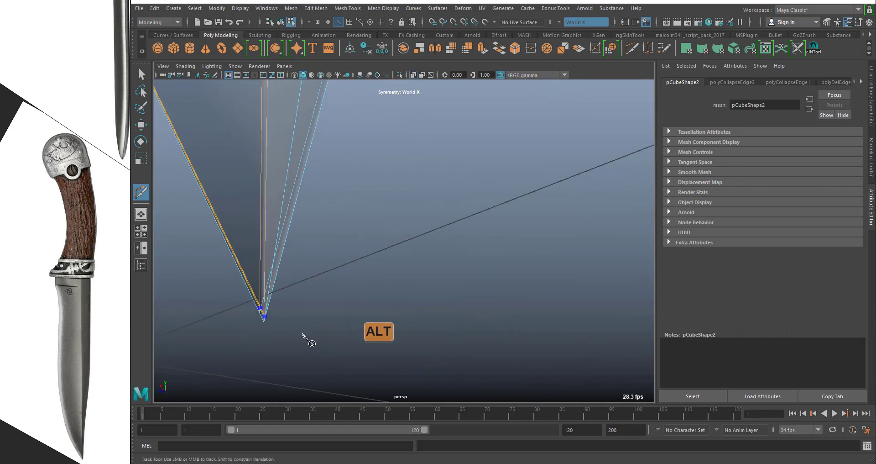
pyautogui.keyDown('alt'); pyautogui.moveTo(307, 339); pyautogui.dragTo(299, 334, button='right'); pyautogui.keyUp('alt')
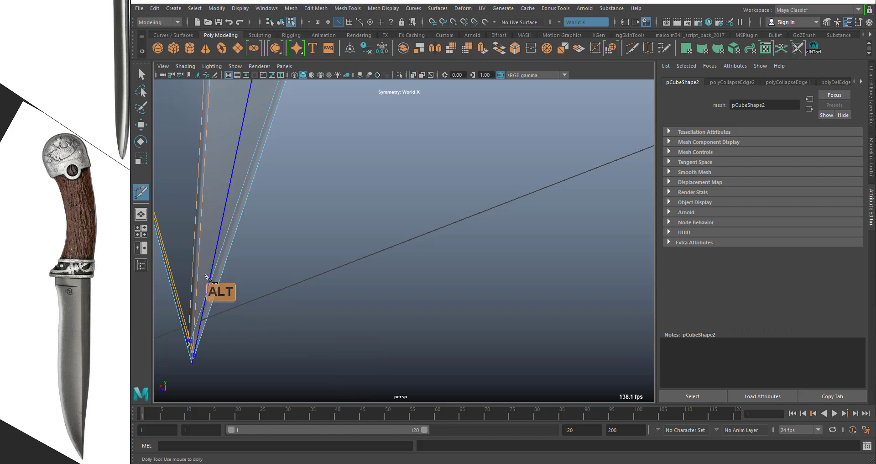
pyautogui.moveTo(216, 258); pyautogui.dragTo(204, 355)
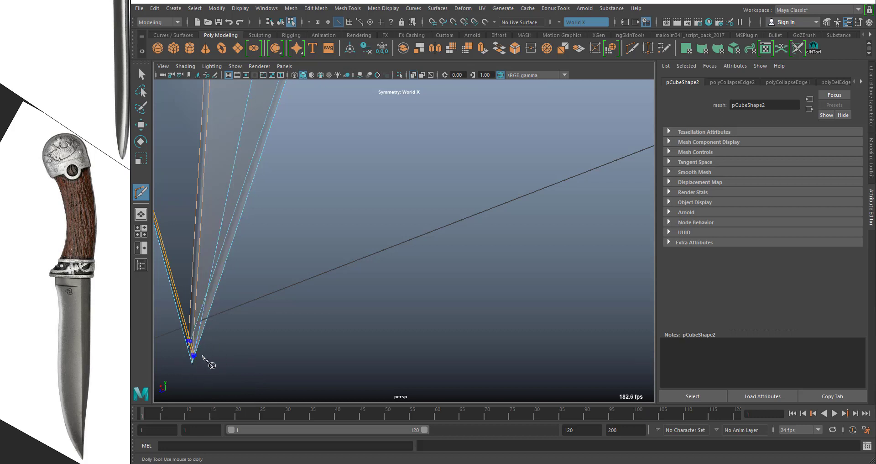
pyautogui.keyDown('alt'); pyautogui.moveTo(384, 340); pyautogui.dragTo(373, 315, button='right'); pyautogui.keyUp('alt')
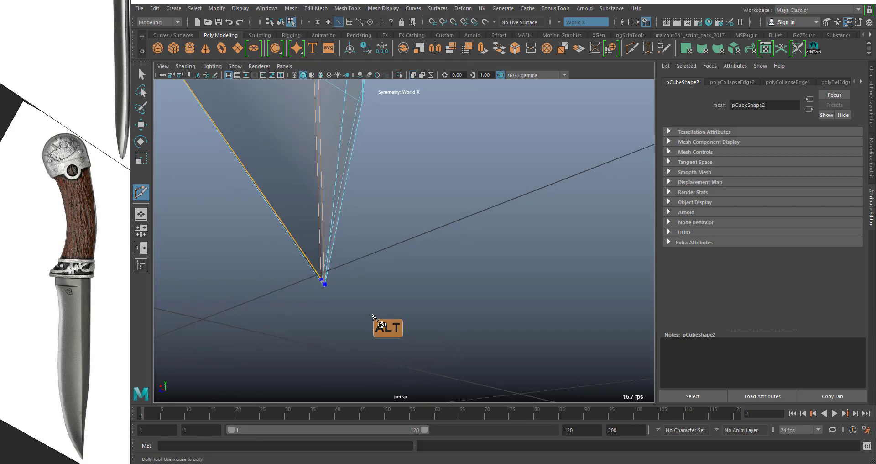
pyautogui.press('Return')
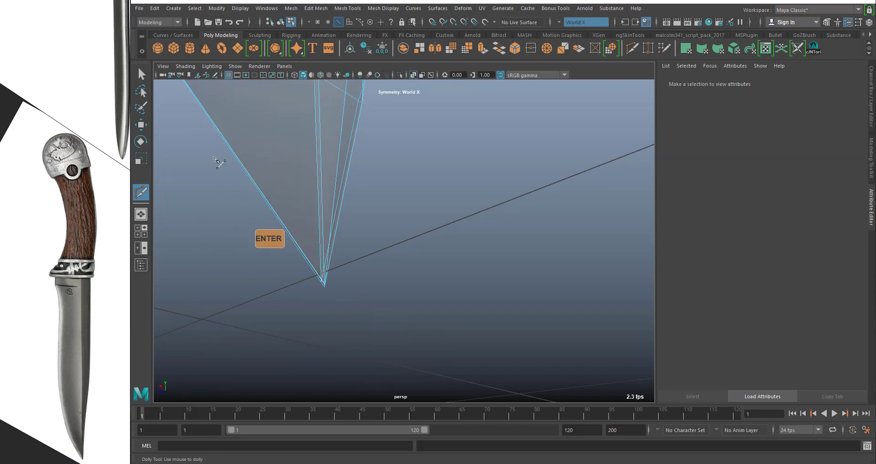
# Turn off X-ray shading and select the whole blade mesh in object mode with smooth preview on
pyautogui.click(413, 75)
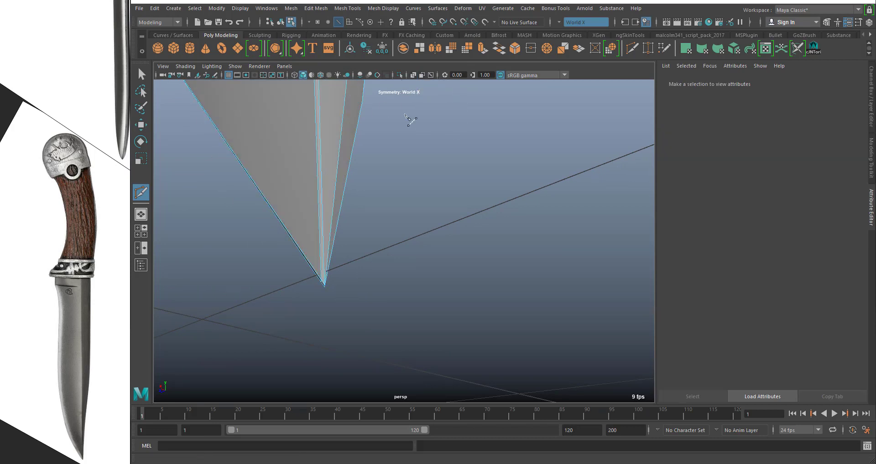
pyautogui.keyDown('alt'); pyautogui.moveTo(352, 245); pyautogui.dragTo(403, 216); pyautogui.keyUp('alt')
pyautogui.keyDown('alt'); pyautogui.moveTo(461, 207); pyautogui.dragTo(589, 206); pyautogui.keyUp('alt')
pyautogui.keyDown('alt'); pyautogui.moveTo(652, 280); pyautogui.dragTo(551, 391, button='middle'); pyautogui.keyUp('alt')
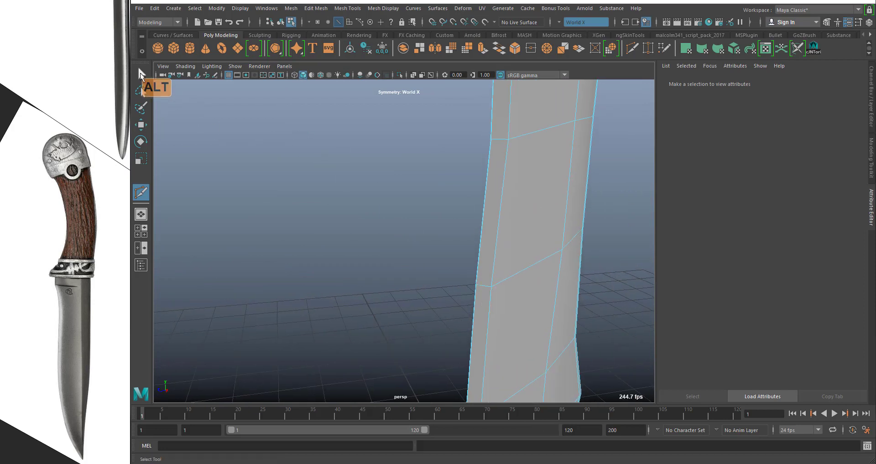
pyautogui.moveTo(513, 133); pyautogui.dragTo(506, 112, button='right')
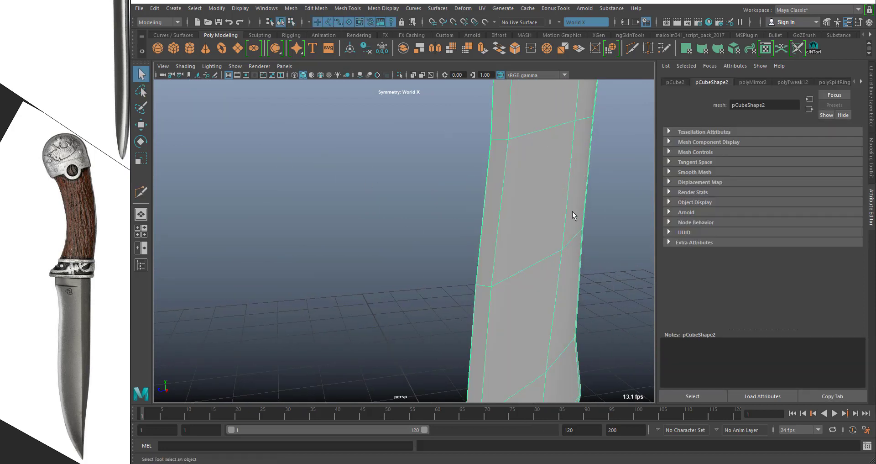
pyautogui.press('3')
# Examine the smoothed blade's sides, outer edge and tip from several angles, with and without its wireframe highlighted
pyautogui.click(618, 215)
pyautogui.keyDown('alt'); pyautogui.moveTo(618, 215); pyautogui.dragTo(448, 197); pyautogui.keyUp('alt')
pyautogui.click(450, 187)
pyautogui.keyDown('alt'); pyautogui.moveTo(519, 283); pyautogui.dragTo(479, 118, button='middle'); pyautogui.keyUp('alt')
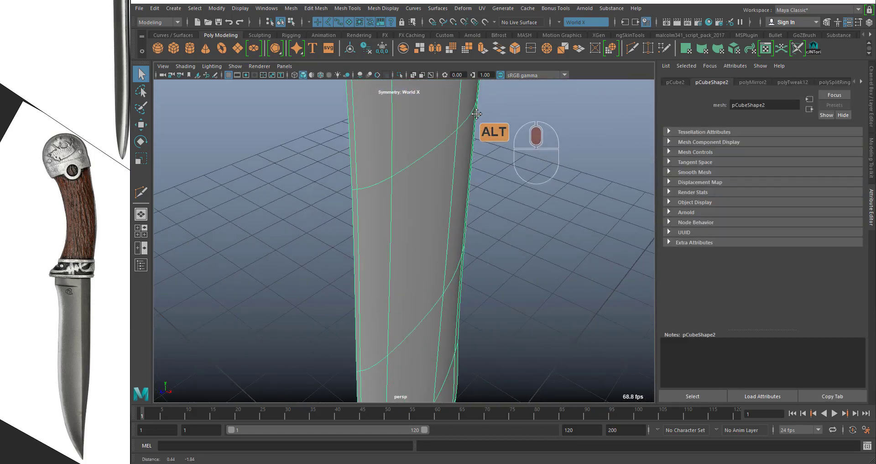
pyautogui.keyDown('alt'); pyautogui.scroll(-4, 478, 120); pyautogui.keyUp('alt')
pyautogui.keyDown('alt'); pyautogui.moveTo(460, 209); pyautogui.dragTo(429, 104); pyautogui.keyUp('alt')
pyautogui.keyDown('alt'); pyautogui.moveTo(404, 239); pyautogui.dragTo(426, 330, button='right'); pyautogui.keyUp('alt')
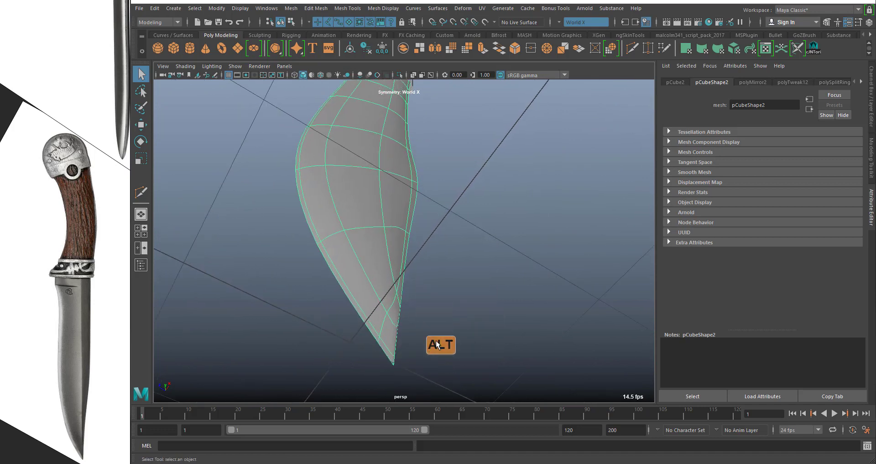
pyautogui.keyDown('alt'); pyautogui.moveTo(427, 338); pyautogui.dragTo(430, 284, button='middle'); pyautogui.keyUp('alt')
pyautogui.keyDown('alt'); pyautogui.moveTo(431, 283); pyautogui.dragTo(320, 297); pyautogui.keyUp('alt')
pyautogui.keyDown('alt'); pyautogui.moveTo(319, 310); pyautogui.dragTo(421, 258, button='middle'); pyautogui.keyUp('alt')
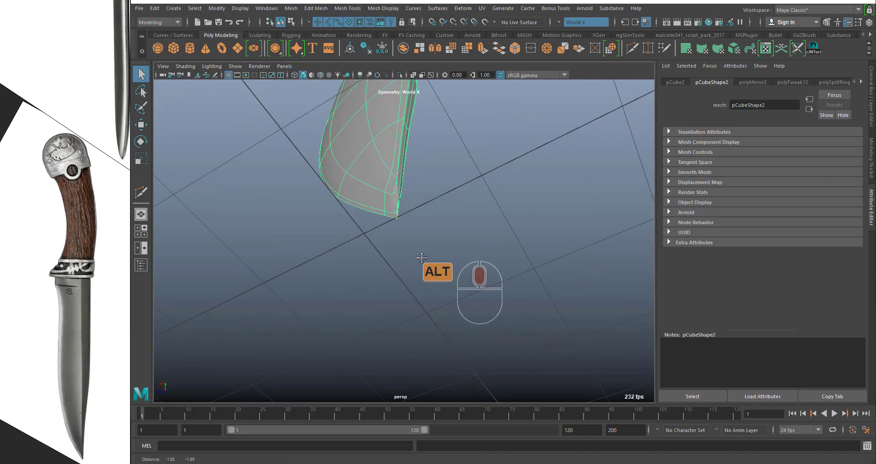
pyautogui.moveTo(422, 259)
pyautogui.keyDown('alt'); pyautogui.mouseDown(button='right')
pyautogui.moveTo(417, 211)
pyautogui.moveTo(431, 258)
pyautogui.mouseUp(button='right'); pyautogui.keyUp('alt')
pyautogui.keyDown('alt'); pyautogui.moveTo(430, 259); pyautogui.dragTo(410, 275); pyautogui.keyUp('alt')
pyautogui.keyDown('alt'); pyautogui.moveTo(413, 291); pyautogui.dragTo(438, 245, button='middle'); pyautogui.keyUp('alt')
pyautogui.keyDown('alt'); pyautogui.moveTo(438, 245); pyautogui.dragTo(402, 332, button='right'); pyautogui.keyUp('alt')
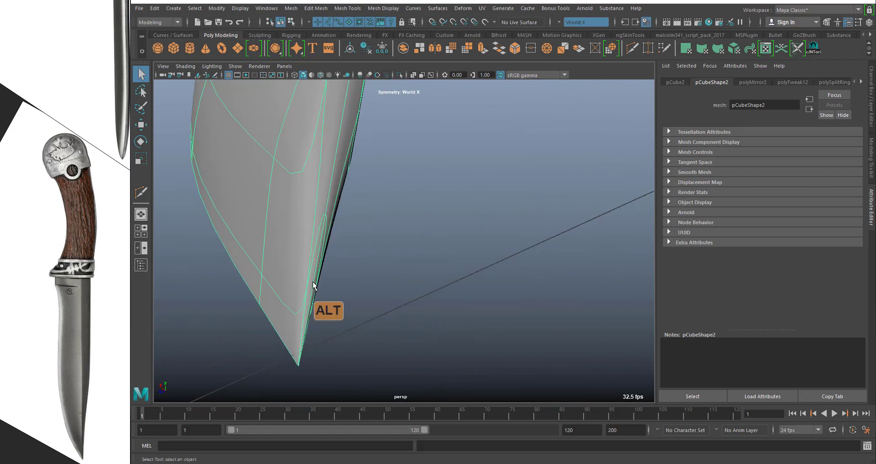
pyautogui.click(365, 313)
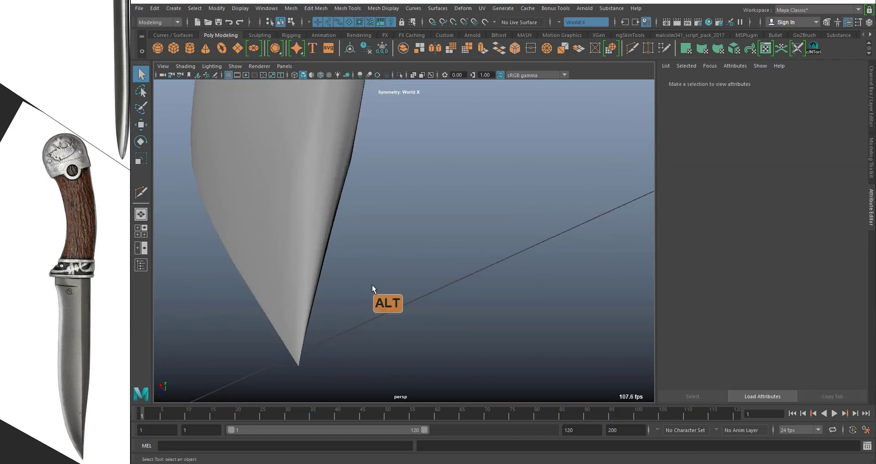
pyautogui.keyDown('alt'); pyautogui.moveTo(372, 284); pyautogui.dragTo(343, 248); pyautogui.keyUp('alt')
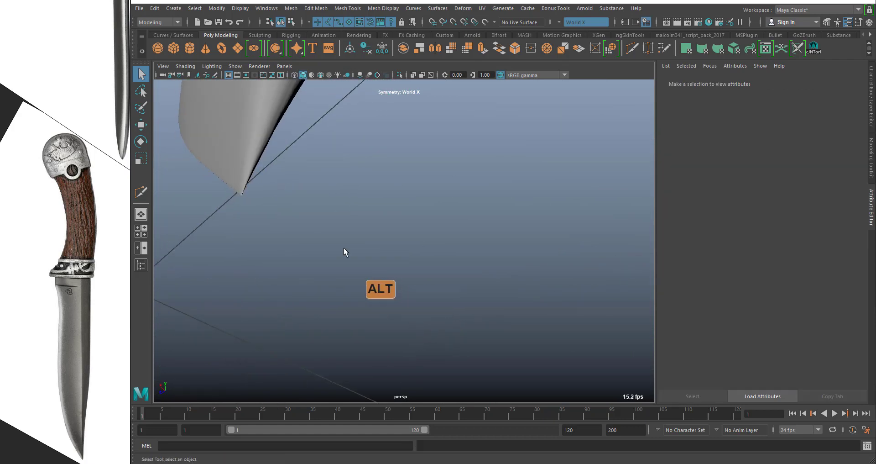
# Examine the smoothed blade's tip, sides and spine edge, with and without its wireframe highlighted
pyautogui.click(238, 191)
pyautogui.click(244, 196)
pyautogui.keyDown('alt'); pyautogui.moveTo(401, 288); pyautogui.dragTo(362, 236, button='right'); pyautogui.keyUp('alt')
pyautogui.keyDown('alt'); pyautogui.moveTo(362, 235); pyautogui.dragTo(443, 240); pyautogui.keyUp('alt')
pyautogui.click(443, 241)
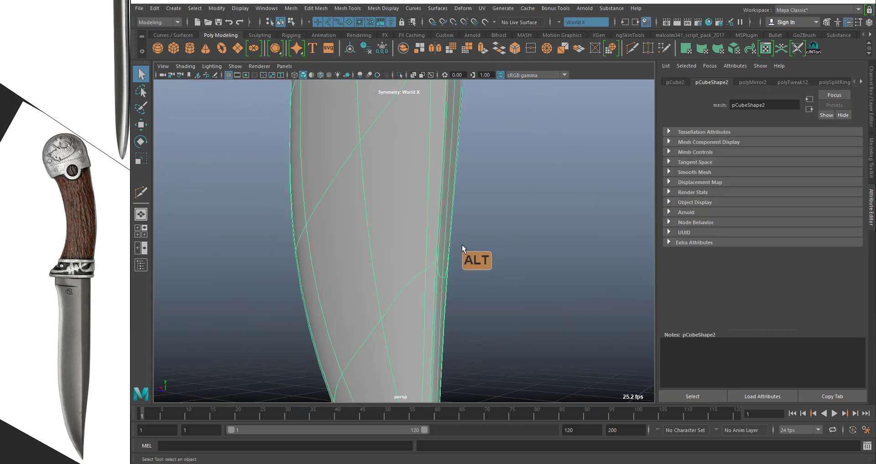
pyautogui.keyDown('alt'); pyautogui.scroll(-4, 460, 245); pyautogui.keyUp('alt')
pyautogui.click(457, 263)
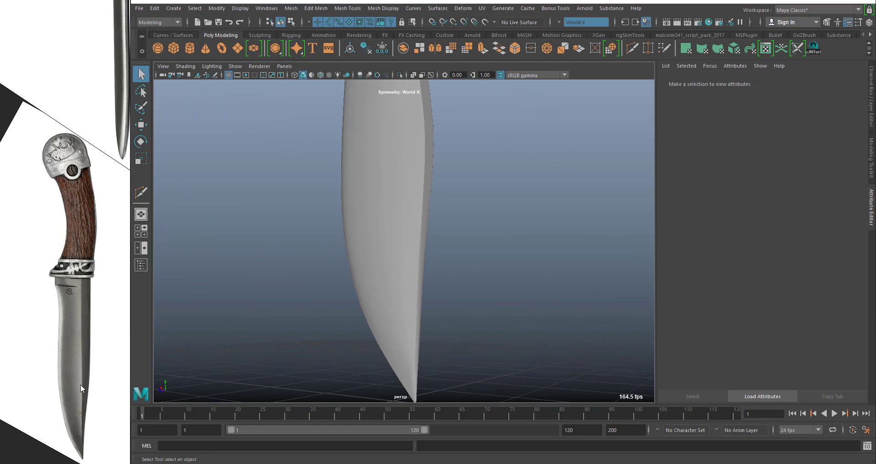
pyautogui.click(431, 233)
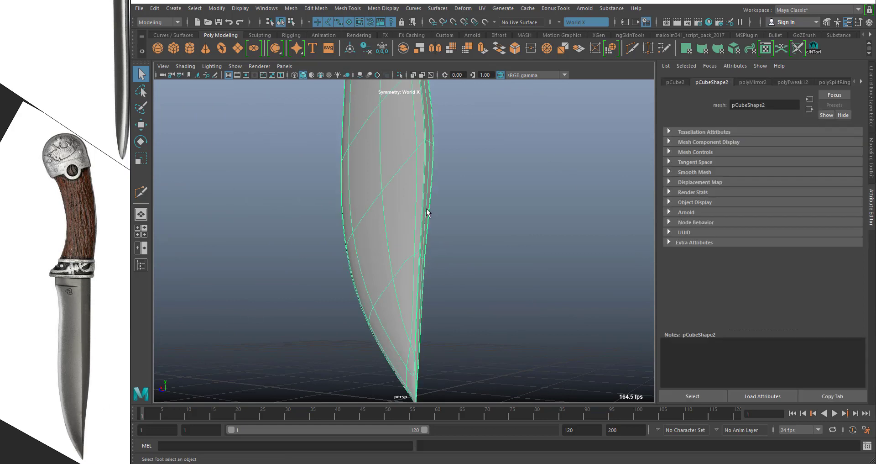
# Turn off smooth preview and insert an edge loop tight beside the central lengthwise edge on the blade's side
pyautogui.press('1')
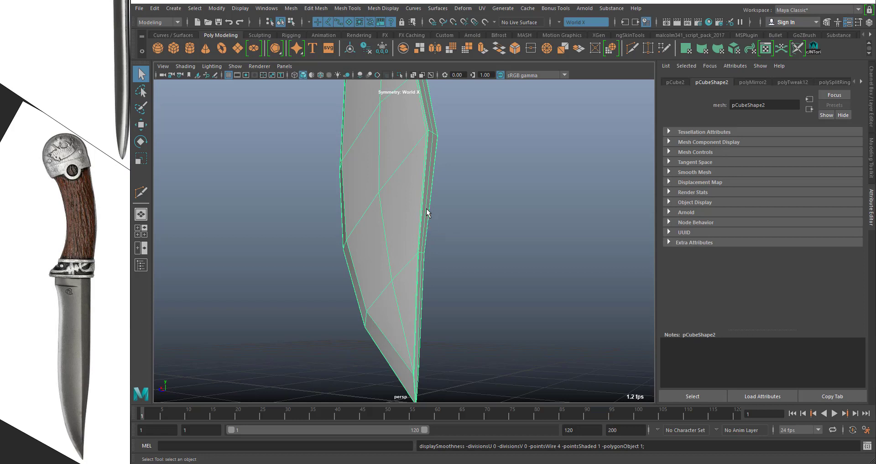
pyautogui.keyDown('alt'); pyautogui.moveTo(426, 209); pyautogui.dragTo(434, 156, button='right'); pyautogui.keyUp('alt')
pyautogui.keyDown('alt'); pyautogui.moveTo(455, 139); pyautogui.dragTo(481, 354, button='middle'); pyautogui.keyUp('alt')
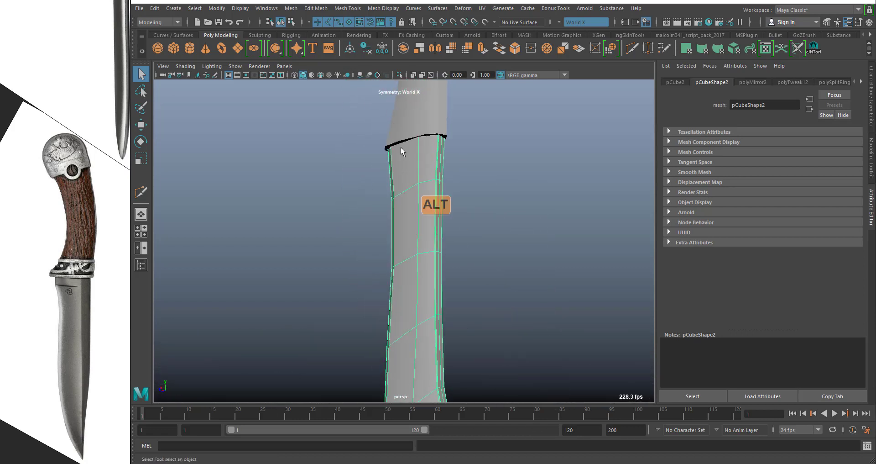
pyautogui.keyDown('alt'); pyautogui.moveTo(446, 210); pyautogui.dragTo(483, 279, button='right'); pyautogui.keyUp('alt')
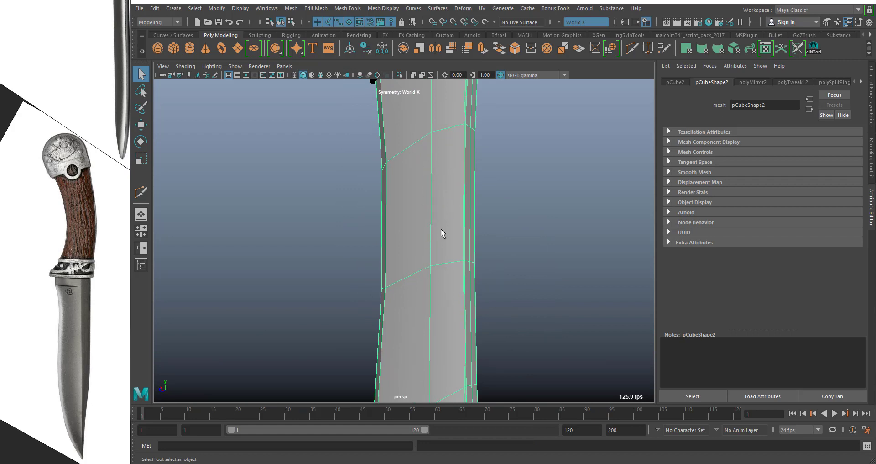
pyautogui.click(387, 10)
pyautogui.moveTo(356, 12)
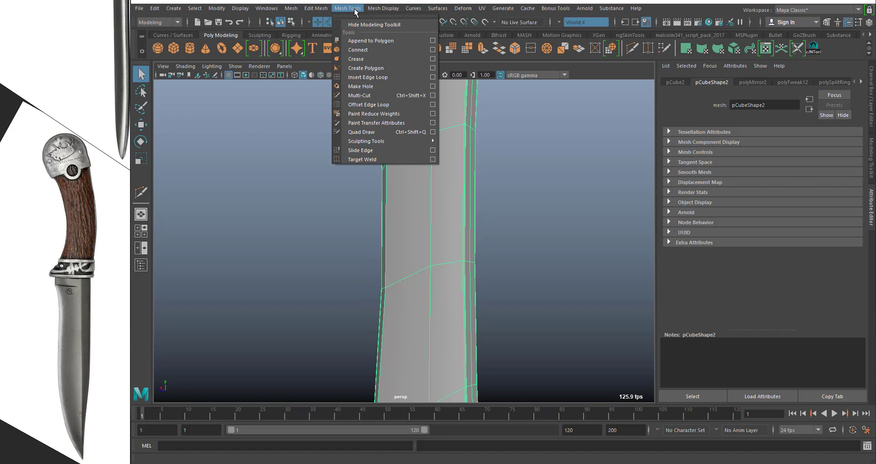
pyautogui.click(378, 78)
pyautogui.keyDown('alt'); pyautogui.moveTo(439, 132); pyautogui.dragTo(450, 170, button='right'); pyautogui.keyUp('alt')
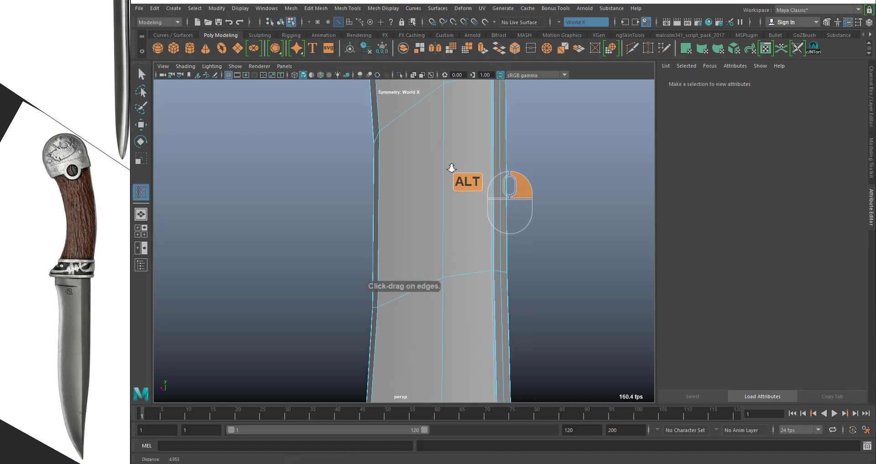
pyautogui.keyDown('alt'); pyautogui.moveTo(450, 170); pyautogui.dragTo(447, 225, button='middle'); pyautogui.keyUp('alt')
pyautogui.keyDown('alt'); pyautogui.moveTo(448, 225); pyautogui.dragTo(464, 247, button='right'); pyautogui.keyUp('alt')
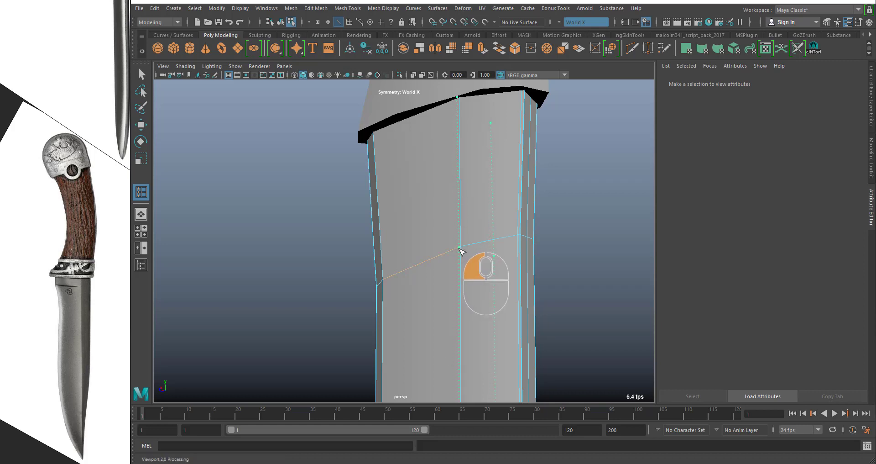
pyautogui.click(459, 249)
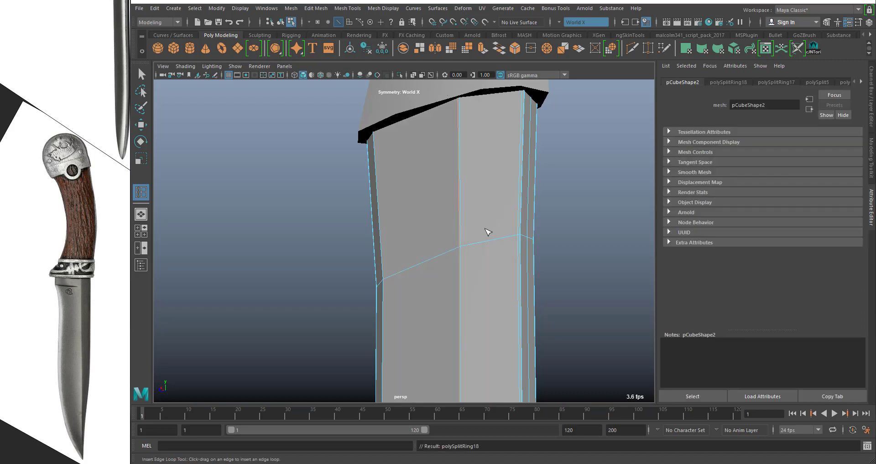
pyautogui.keyDown('alt'); pyautogui.moveTo(489, 231); pyautogui.dragTo(506, 294, button='right'); pyautogui.keyUp('alt')
pyautogui.keyDown('alt'); pyautogui.moveTo(506, 294); pyautogui.dragTo(505, 250, button='middle'); pyautogui.keyUp('alt')
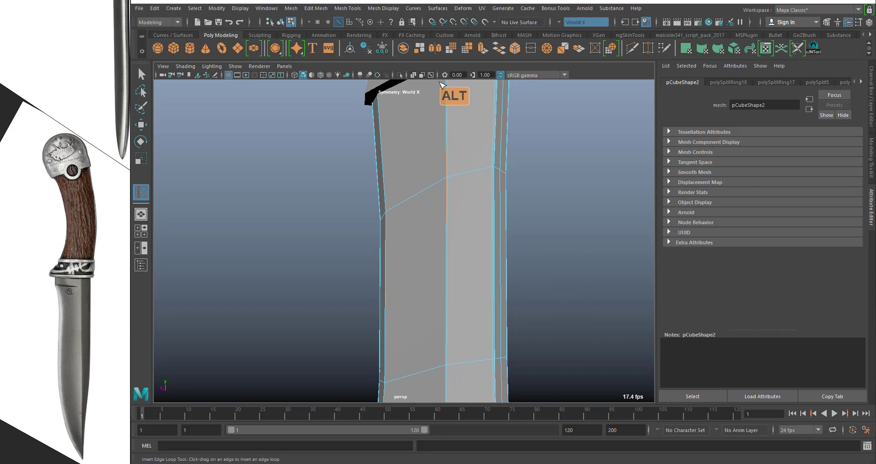
# Return to object mode and check the blade with smooth preview on, from the handle end down to the tip
pyautogui.click(142, 75)
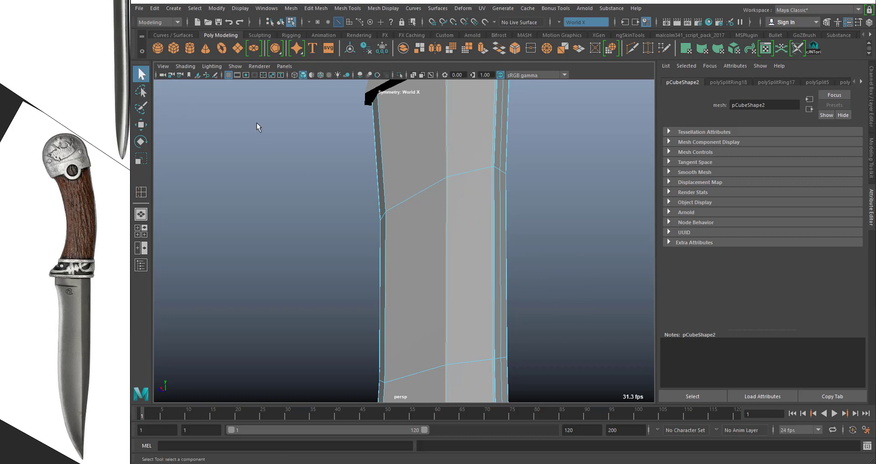
pyautogui.moveTo(424, 110); pyautogui.dragTo(458, 87, button='right')
pyautogui.press('3')
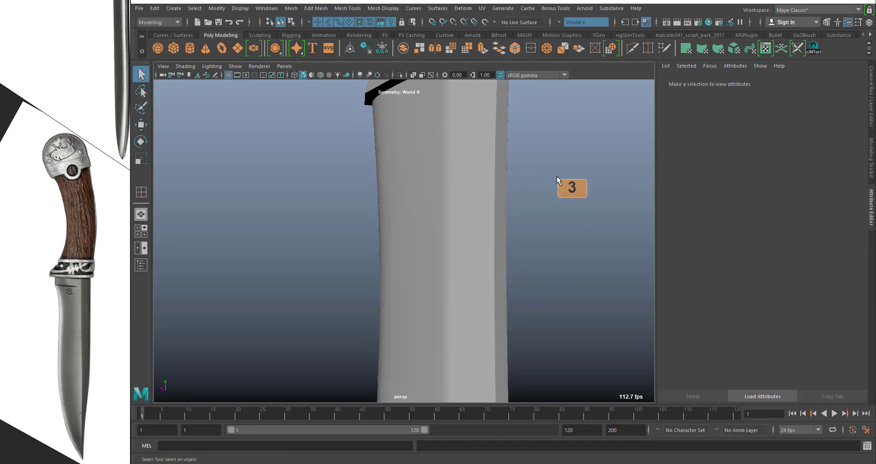
pyautogui.keyDown('alt'); pyautogui.moveTo(557, 176); pyautogui.dragTo(536, 57, button='middle'); pyautogui.keyUp('alt')
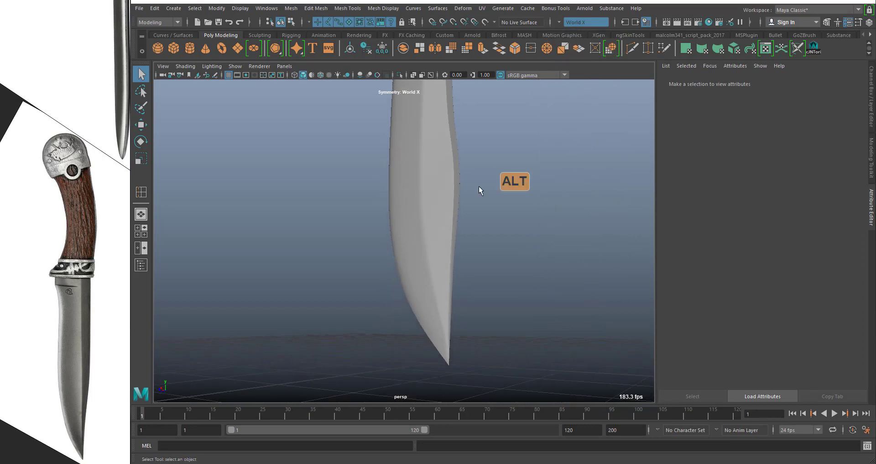
pyautogui.keyDown('alt'); pyautogui.moveTo(480, 188); pyautogui.dragTo(455, 198); pyautogui.keyUp('alt')
pyautogui.click(455, 198)
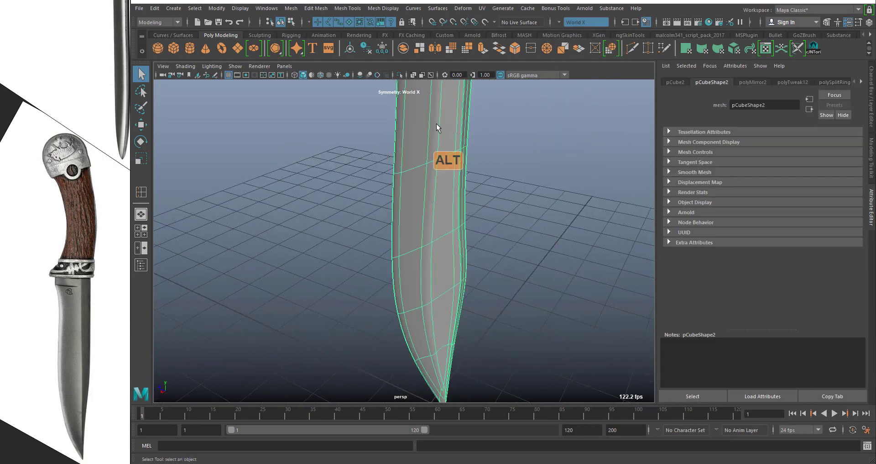
# Turn off the blade's smooth preview and activate the Insert Edge Loop tool for the section above the tip
pyautogui.press('1')
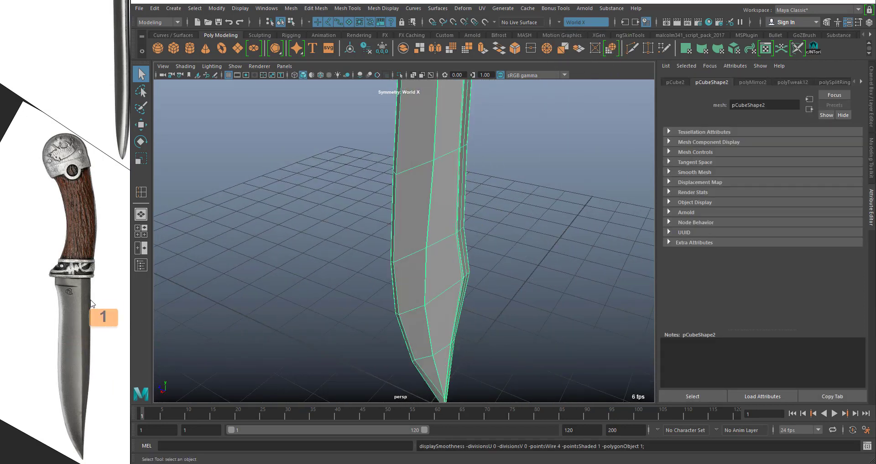
pyautogui.keyDown('alt'); pyautogui.moveTo(453, 334); pyautogui.dragTo(432, 237, button='middle'); pyautogui.keyUp('alt')
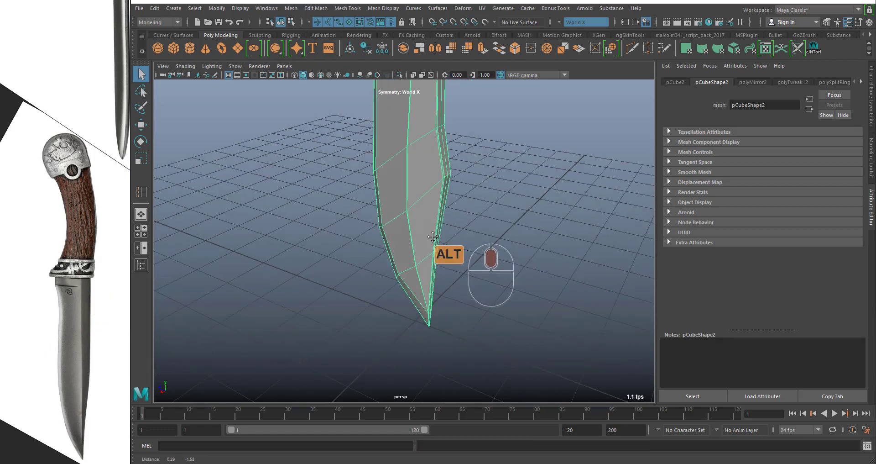
pyautogui.keyDown('alt'); pyautogui.moveTo(432, 237); pyautogui.dragTo(483, 376, button='right'); pyautogui.keyUp('alt')
pyautogui.keyDown('alt'); pyautogui.moveTo(505, 306); pyautogui.dragTo(483, 266); pyautogui.keyUp('alt')
pyautogui.keyDown('alt'); pyautogui.moveTo(484, 265); pyautogui.dragTo(499, 349, button='right'); pyautogui.keyUp('alt')
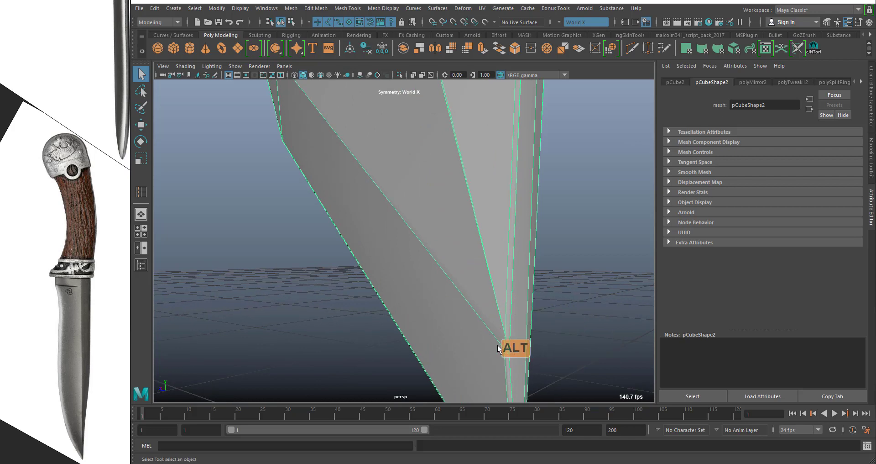
pyautogui.keyDown('alt'); pyautogui.moveTo(526, 317); pyautogui.dragTo(525, 244, button='right'); pyautogui.keyUp('alt')
pyautogui.keyDown('alt'); pyautogui.moveTo(525, 244); pyautogui.dragTo(497, 219, button='middle'); pyautogui.keyUp('alt')
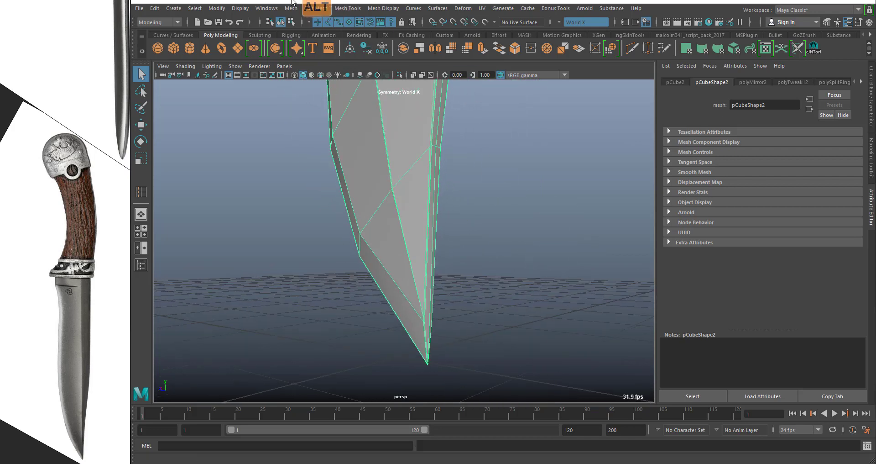
pyautogui.click(336, 9)
pyautogui.click(370, 76)
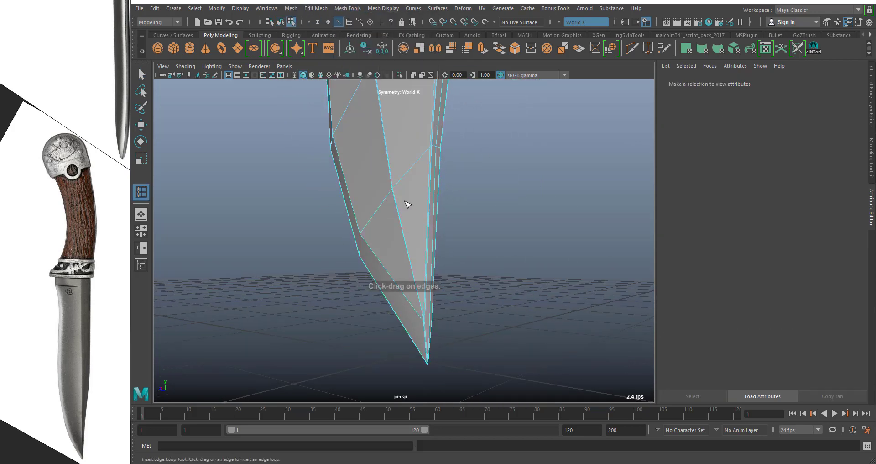
# Try to insert an edge loop tight beside the central lengthwise edge in the section above the tip
pyautogui.moveTo(398, 185)
pyautogui.mouseDown()
pyautogui.moveTo(403, 179)
pyautogui.moveTo(397, 185)
pyautogui.mouseUp()
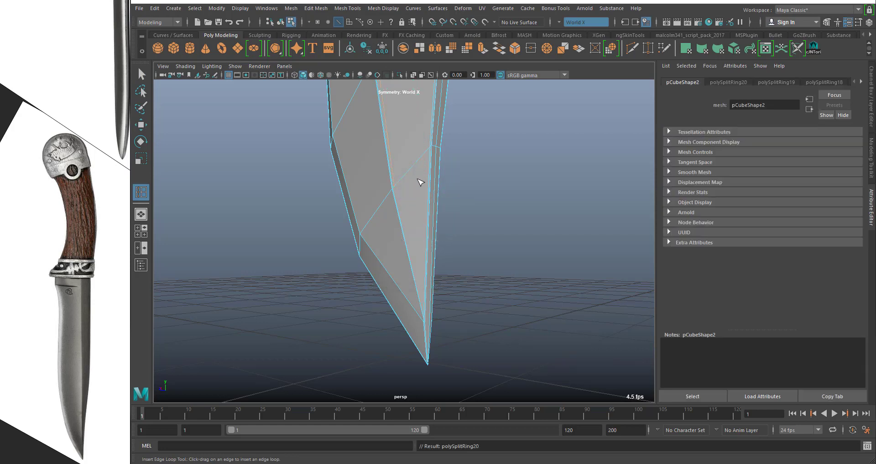
pyautogui.keyDown('alt'); pyautogui.moveTo(415, 170); pyautogui.dragTo(439, 235, button='right'); pyautogui.keyUp('alt')
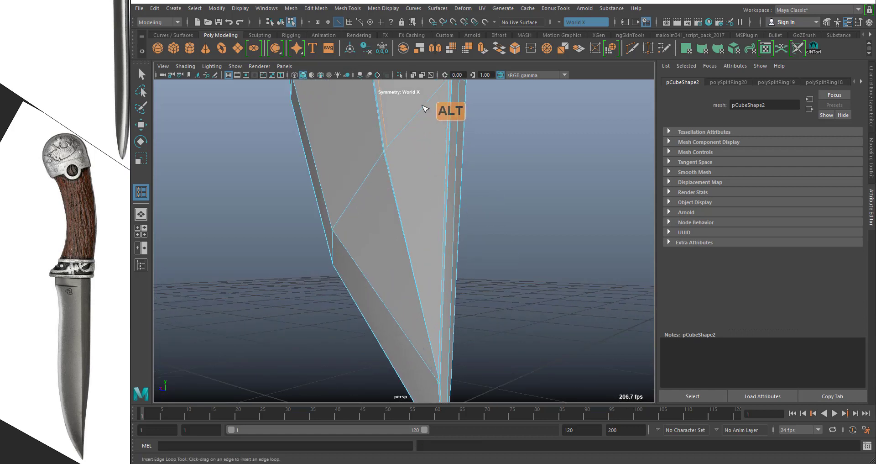
pyautogui.keyDown('alt'); pyautogui.moveTo(435, 167); pyautogui.dragTo(431, 192); pyautogui.keyUp('alt')
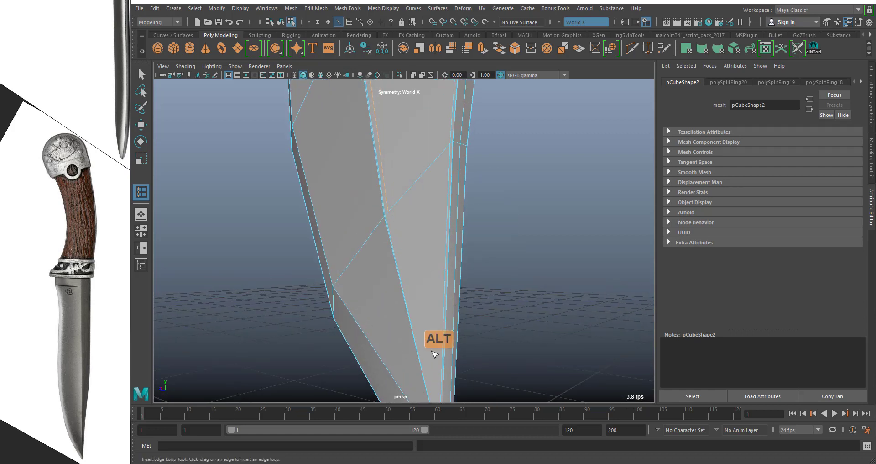
pyautogui.keyDown('alt'); pyautogui.moveTo(509, 380); pyautogui.dragTo(508, 307); pyautogui.keyUp('alt')
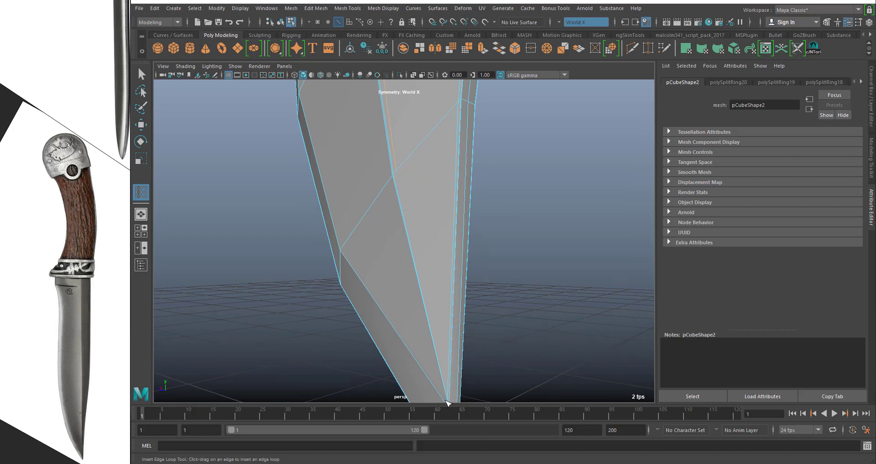
pyautogui.keyDown('alt'); pyautogui.moveTo(440, 198); pyautogui.dragTo(401, 151); pyautogui.keyUp('alt')
pyautogui.hotkey('ctrl', 'z')
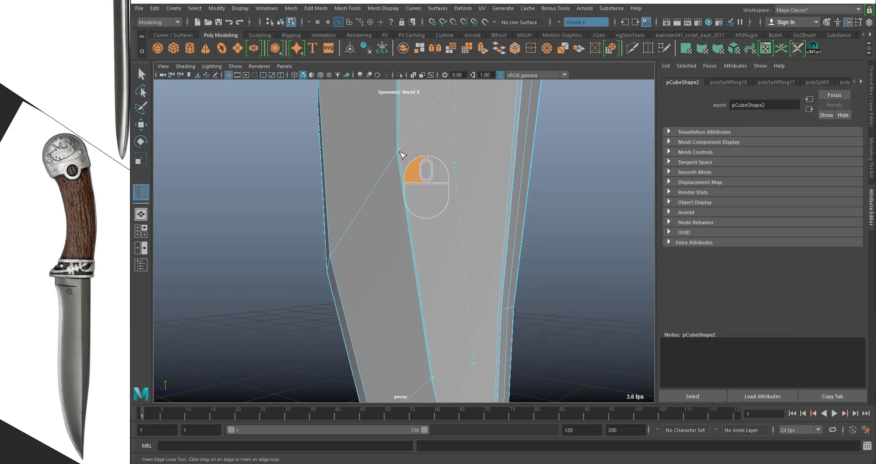
# Insert an edge loop tight against the central lengthwise edge in the blade section above the tip
pyautogui.moveTo(402, 156); pyautogui.dragTo(402, 156)
pyautogui.keyDown('alt'); pyautogui.moveTo(519, 261); pyautogui.dragTo(511, 223, button='right'); pyautogui.keyUp('alt')
pyautogui.keyDown('alt'); pyautogui.moveTo(509, 220); pyautogui.dragTo(511, 298, button='middle'); pyautogui.keyUp('alt')
pyautogui.keyDown('alt'); pyautogui.moveTo(511, 299); pyautogui.dragTo(478, 259, button='right'); pyautogui.keyUp('alt')
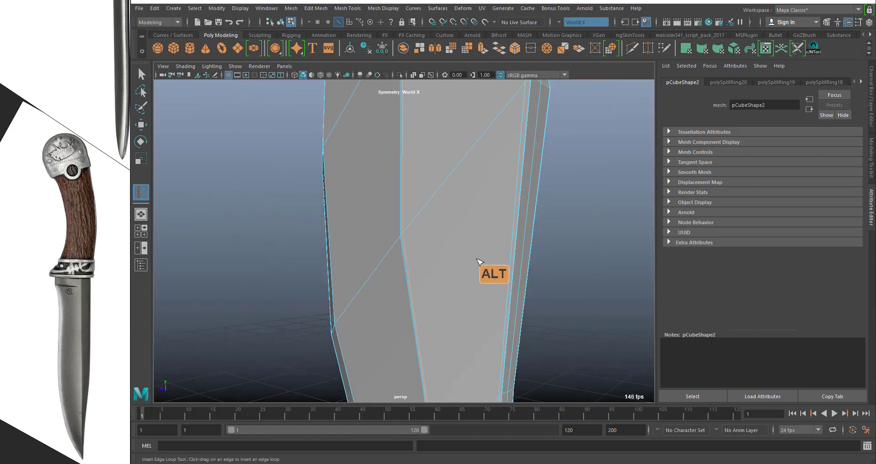
pyautogui.keyDown('alt'); pyautogui.moveTo(478, 260); pyautogui.dragTo(458, 248); pyautogui.keyUp('alt')
pyautogui.keyDown('alt'); pyautogui.moveTo(458, 249); pyautogui.dragTo(462, 260, button='right'); pyautogui.keyUp('alt')
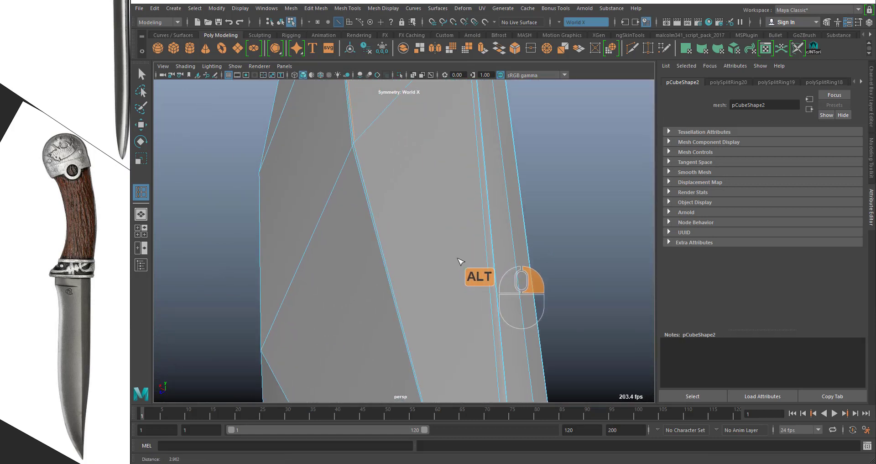
# Start a Multi-Cut at the point where the new edge loop meets the cross edge beside the blade's central edge
pyautogui.keyDown('alt'); pyautogui.moveTo(451, 358); pyautogui.dragTo(382, 196, button='middle'); pyautogui.keyUp('alt')
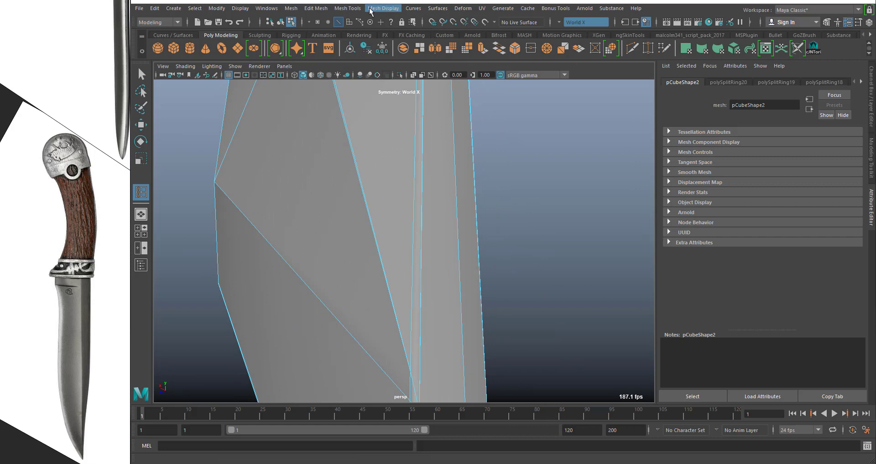
pyautogui.click(347, 8)
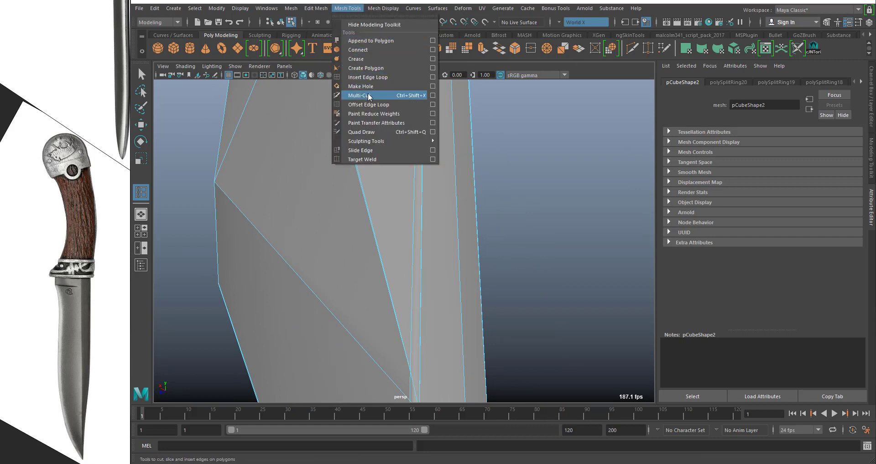
pyautogui.click(372, 95)
pyautogui.keyDown('alt'); pyautogui.moveTo(393, 148); pyautogui.dragTo(363, 231, button='middle'); pyautogui.keyUp('alt')
pyautogui.keyDown('alt'); pyautogui.moveTo(363, 230); pyautogui.dragTo(339, 208, button='right'); pyautogui.keyUp('alt')
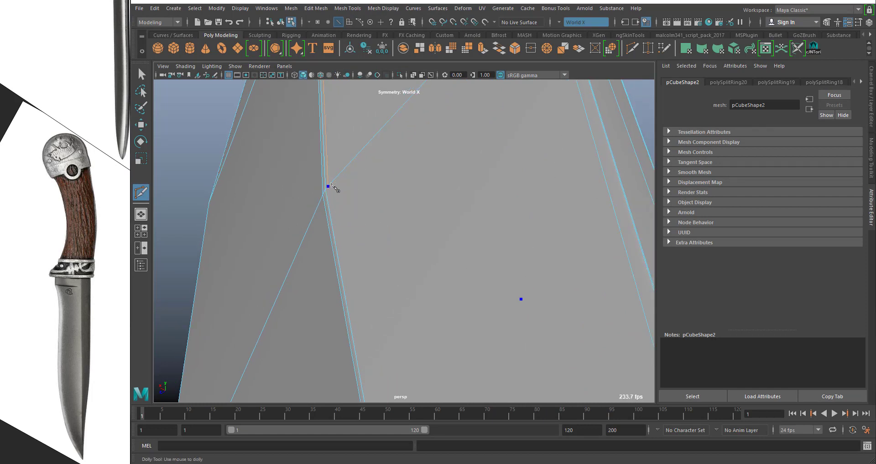
pyautogui.moveTo(326, 193); pyautogui.dragTo(329, 187)
pyautogui.press('Return')
pyautogui.press('Return')
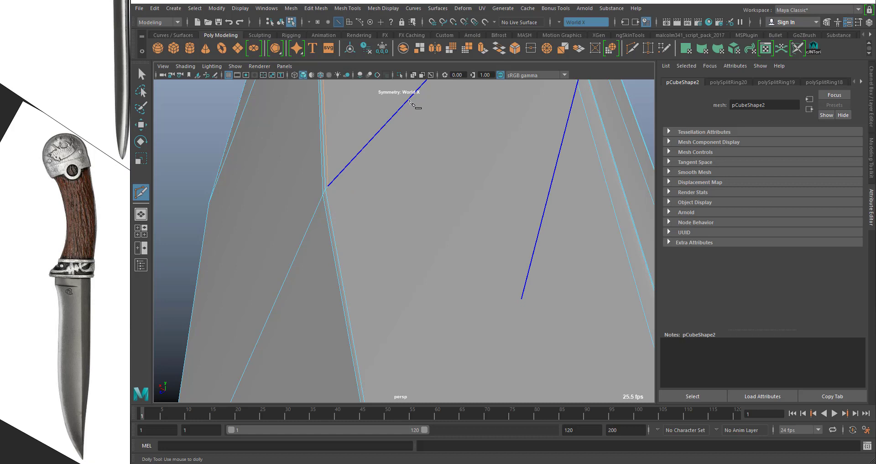
pyautogui.moveTo(408, 104); pyautogui.dragTo(373, 237)
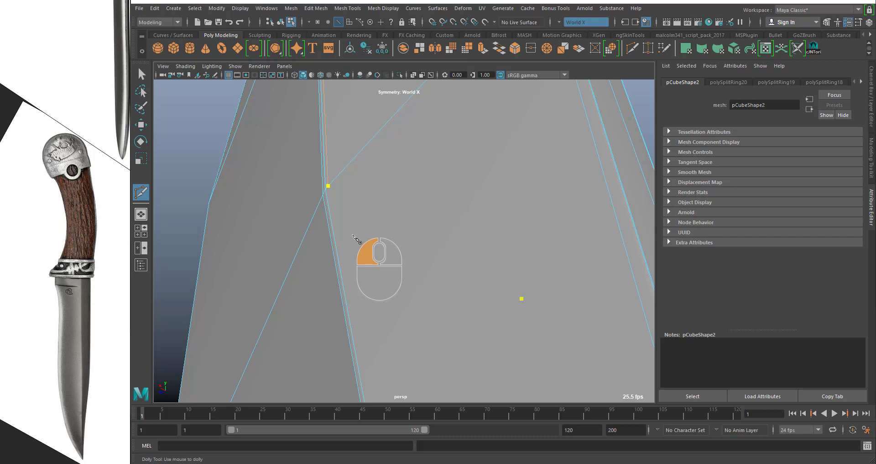
# Continue the Multi-Cut from the blade's central edge across the adjoining faces to the narrow back edge above the tip and complete it
pyautogui.keyDown('alt'); pyautogui.moveTo(477, 191); pyautogui.dragTo(458, 208, button='right'); pyautogui.keyUp('alt')
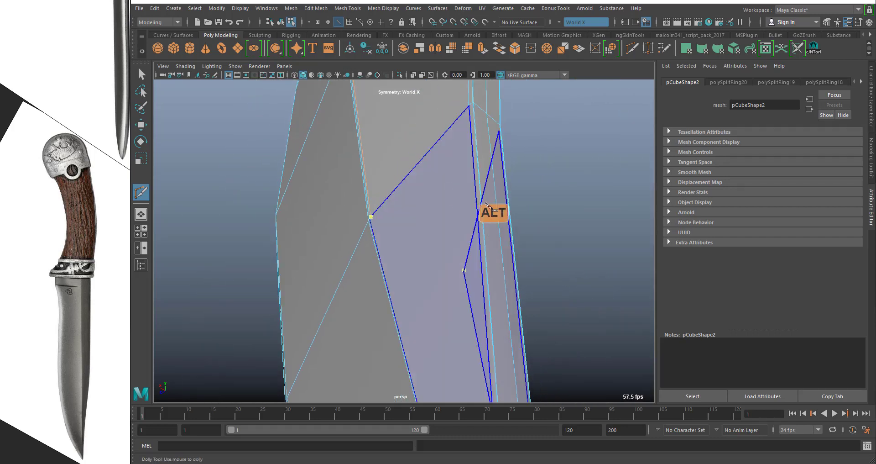
pyautogui.keyDown('alt'); pyautogui.moveTo(480, 192); pyautogui.dragTo(458, 97, button='middle'); pyautogui.keyUp('alt')
pyautogui.keyDown('alt'); pyautogui.moveTo(399, 167); pyautogui.dragTo(409, 196, button='right'); pyautogui.keyUp('alt')
pyautogui.moveTo(305, 272); pyautogui.dragTo(324, 341)
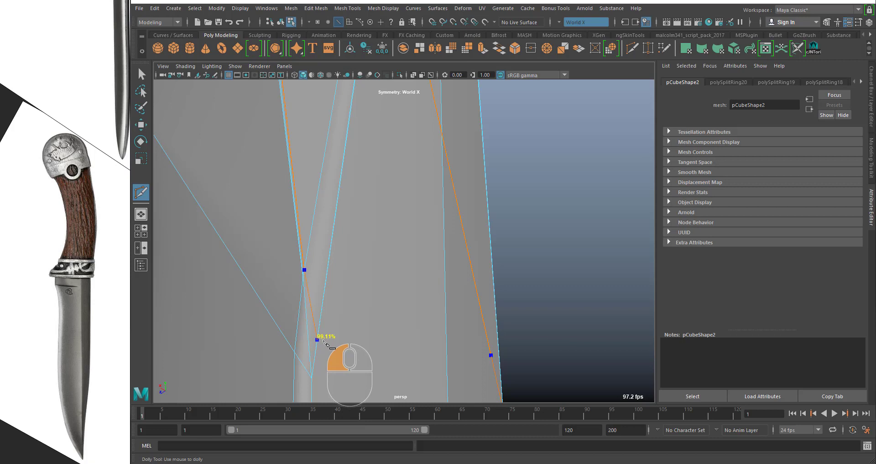
pyautogui.keyDown('alt'); pyautogui.moveTo(383, 297); pyautogui.dragTo(361, 256, button='right'); pyautogui.keyUp('alt')
pyautogui.keyDown('alt'); pyautogui.moveTo(433, 263); pyautogui.dragTo(419, 241, button='middle'); pyautogui.keyUp('alt')
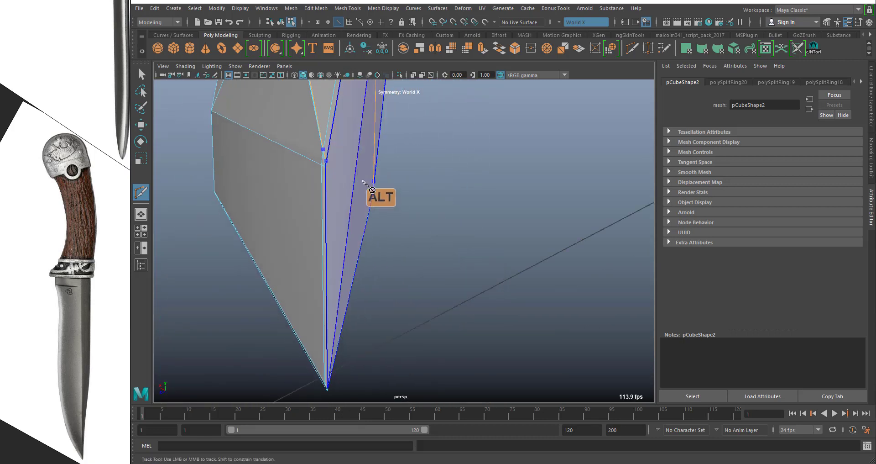
pyautogui.moveTo(355, 181)
pyautogui.mouseDown()
pyautogui.moveTo(335, 384)
pyautogui.moveTo(353, 183)
pyautogui.moveTo(352, 196)
pyautogui.mouseUp()
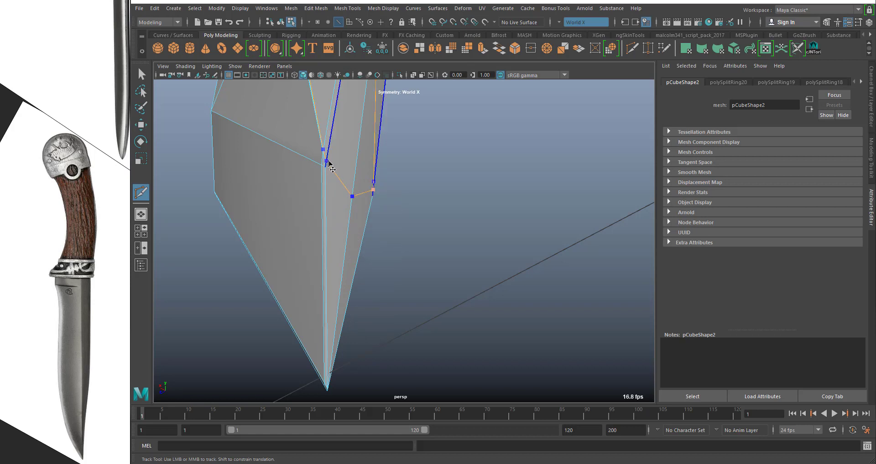
pyautogui.click(333, 165)
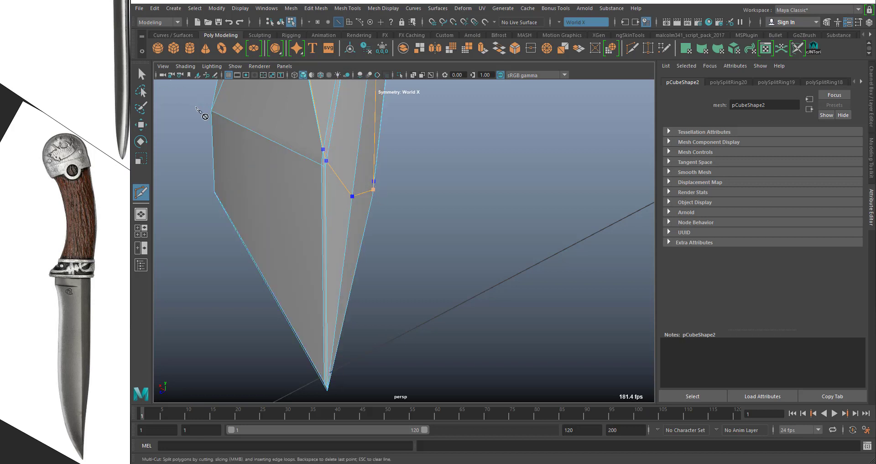
pyautogui.press('Return')
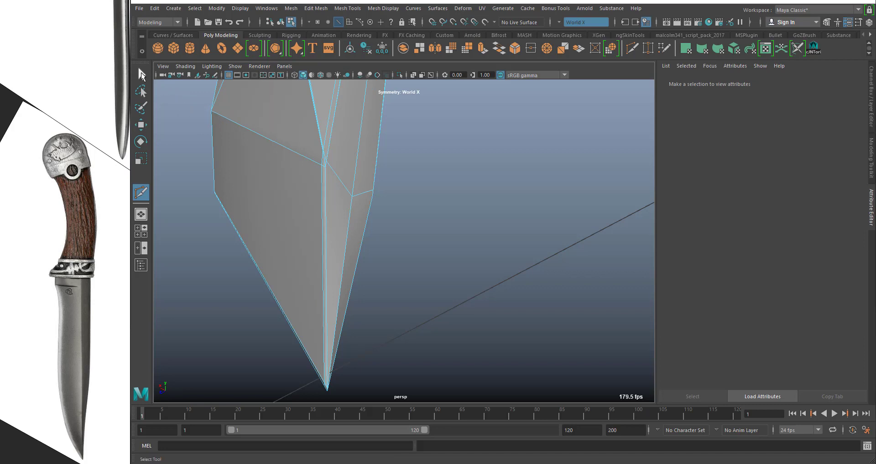
# Return to object mode and inspect the blade from tip to upper section with smooth preview on
pyautogui.press('q')
pyautogui.moveTo(358, 156); pyautogui.dragTo(372, 117, button='right')
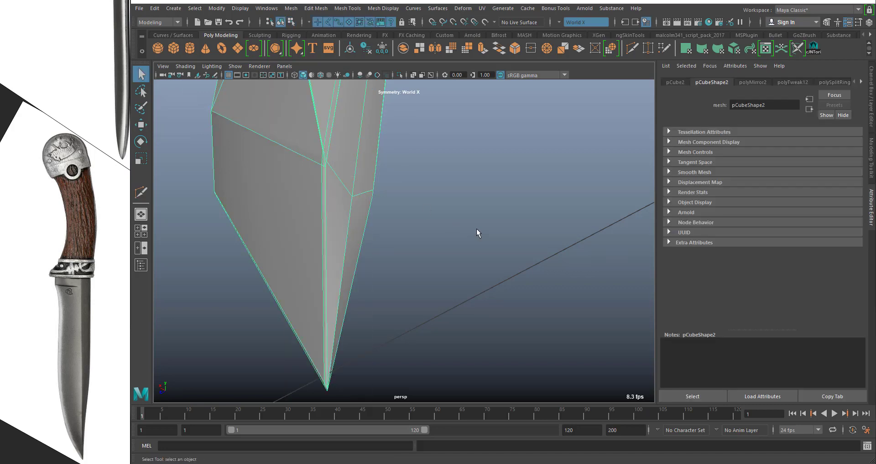
pyautogui.press('3')
pyautogui.click(460, 183)
pyautogui.keyDown('alt'); pyautogui.moveTo(459, 183); pyautogui.dragTo(390, 111, button='right'); pyautogui.keyUp('alt')
pyautogui.keyDown('alt'); pyautogui.moveTo(394, 114); pyautogui.dragTo(541, 262); pyautogui.keyUp('alt')
pyautogui.keyDown('alt'); pyautogui.moveTo(542, 262); pyautogui.dragTo(466, 207, button='right'); pyautogui.keyUp('alt')
pyautogui.keyDown('alt'); pyautogui.moveTo(501, 201); pyautogui.dragTo(485, 279, button='middle'); pyautogui.keyUp('alt')
pyautogui.keyDown('alt'); pyautogui.moveTo(481, 259); pyautogui.dragTo(454, 260); pyautogui.keyUp('alt')
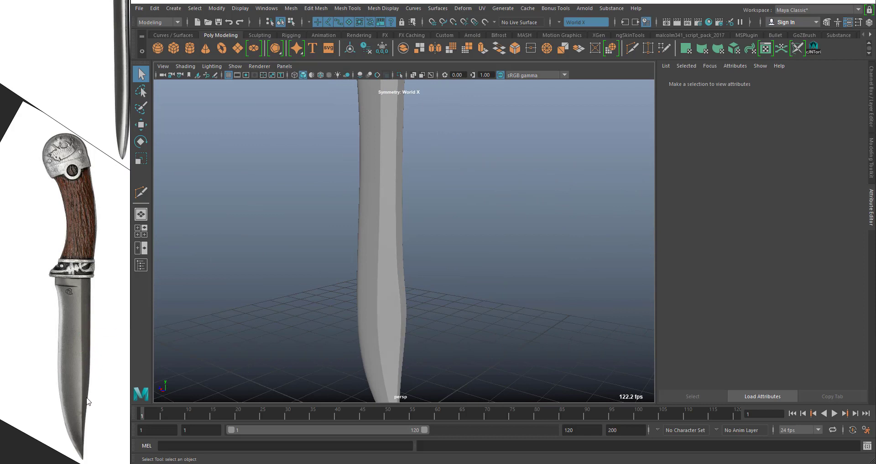
pyautogui.keyDown('alt'); pyautogui.moveTo(387, 325); pyautogui.dragTo(401, 371, button='right'); pyautogui.keyUp('alt')
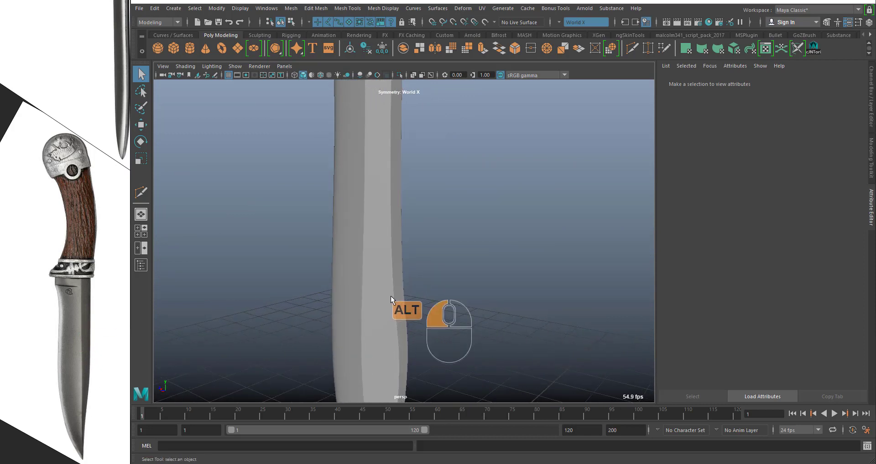
# Compare the blade's smoothed and unsmoothed shape around the bend in its narrow side, ending with smooth preview off
pyautogui.click(393, 299)
pyautogui.press('1')
pyautogui.keyDown('alt'); pyautogui.moveTo(391, 242); pyautogui.dragTo(441, 309, button='right'); pyautogui.keyUp('alt')
pyautogui.keyDown('alt'); pyautogui.moveTo(459, 275); pyautogui.dragTo(449, 214, button='middle'); pyautogui.keyUp('alt')
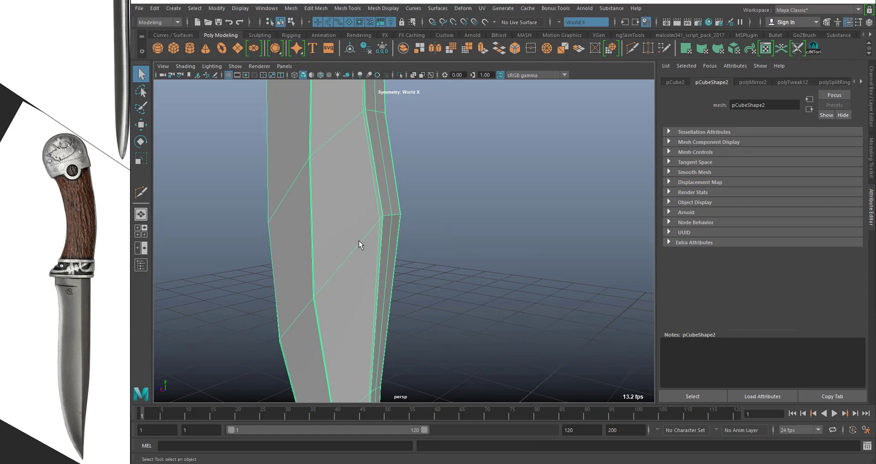
pyautogui.press('3')
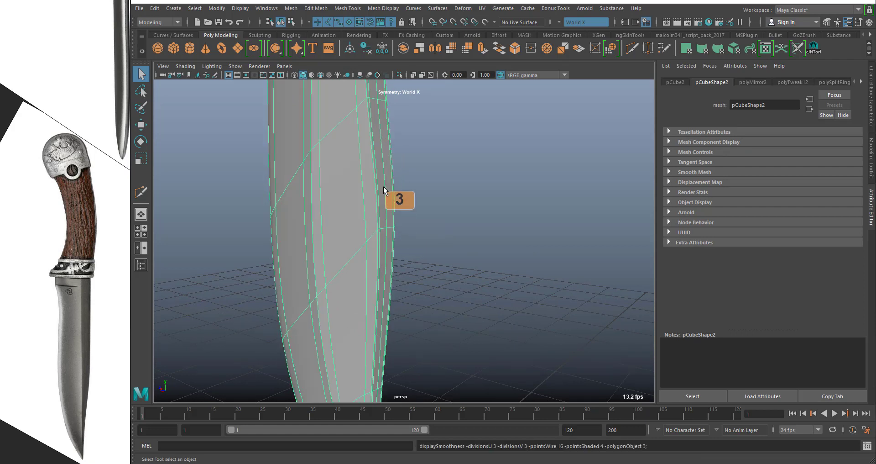
pyautogui.press('1')
pyautogui.keyDown('alt'); pyautogui.moveTo(403, 242); pyautogui.dragTo(371, 186); pyautogui.keyUp('alt')
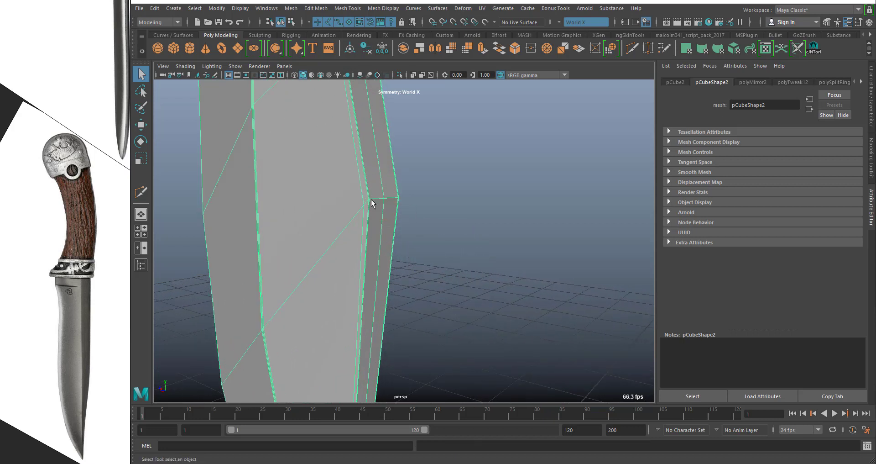
pyautogui.keyDown('alt'); pyautogui.moveTo(458, 249); pyautogui.dragTo(475, 212, button='middle'); pyautogui.keyUp('alt')
pyautogui.moveTo(476, 191)
pyautogui.keyDown('alt'); pyautogui.mouseDown()
pyautogui.moveTo(495, 197)
pyautogui.moveTo(485, 203)
pyautogui.mouseUp(); pyautogui.keyUp('alt')
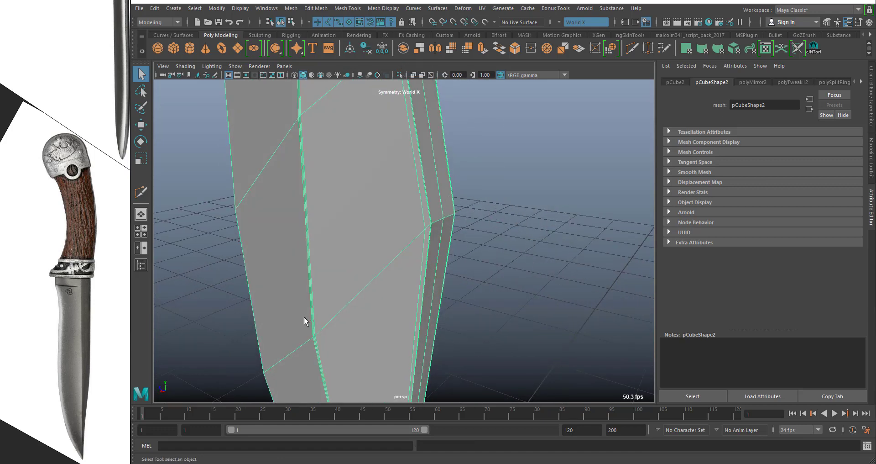
# Insert an edge loop around the blade just above the cross edge at the narrow side's bend
pyautogui.click(303, 8)
pyautogui.click(347, 8)
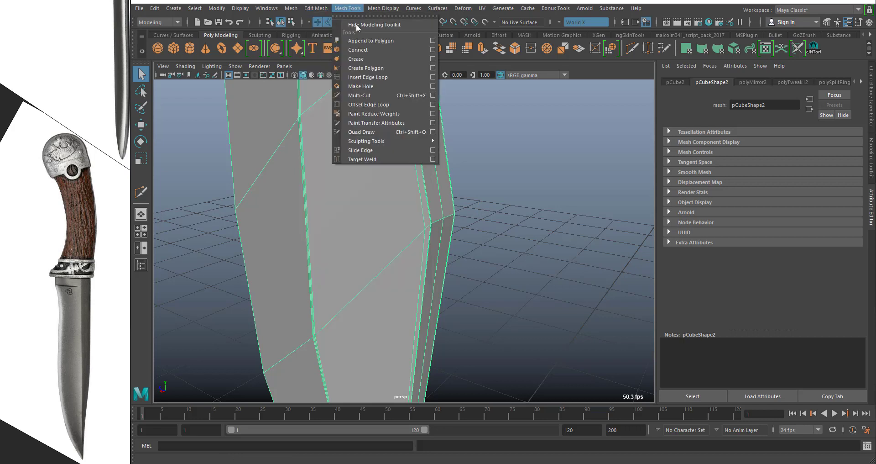
pyautogui.click(382, 76)
pyautogui.moveTo(426, 213)
pyautogui.mouseDown()
pyautogui.moveTo(428, 223)
pyautogui.moveTo(427, 199)
pyautogui.mouseUp()
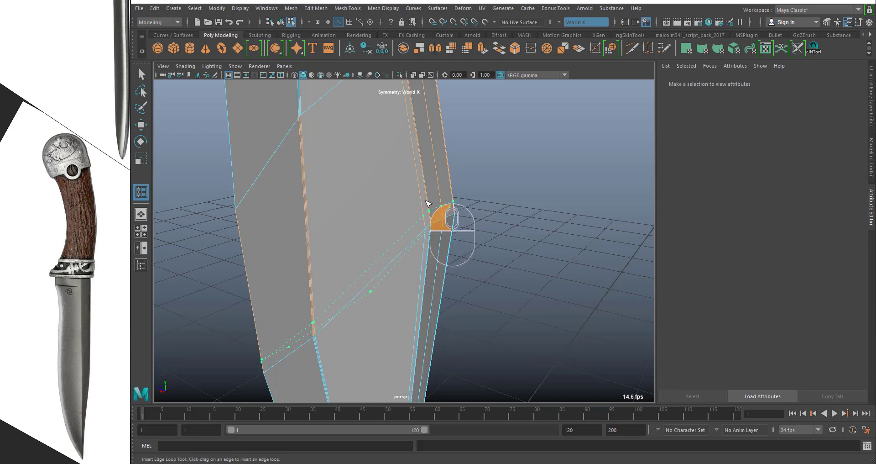
pyautogui.moveTo(428, 208); pyautogui.dragTo(427, 207)
pyautogui.keyDown('alt'); pyautogui.moveTo(382, 225); pyautogui.dragTo(543, 182); pyautogui.keyUp('alt')
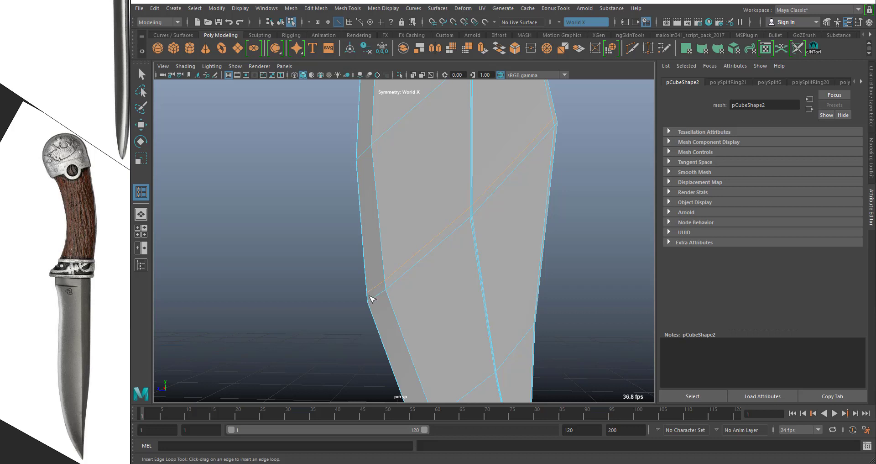
# Preview the blade smoothed in object mode and check the bend's shape with the added cross loop
pyautogui.click(143, 75)
pyautogui.moveTo(463, 150); pyautogui.dragTo(552, 177, button='right')
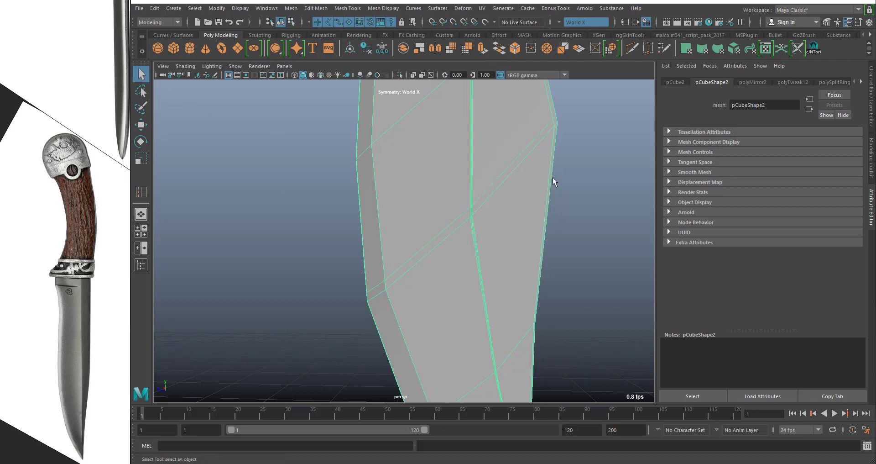
pyautogui.press('3')
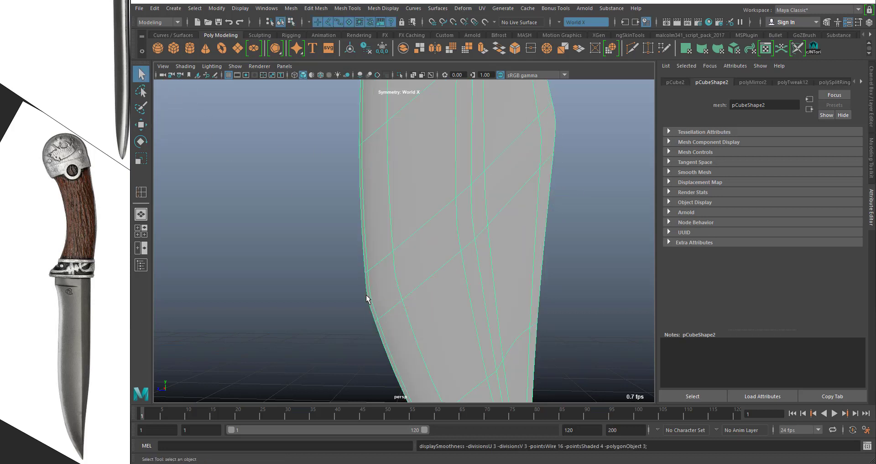
pyautogui.click(570, 267)
pyautogui.keyDown('alt'); pyautogui.moveTo(385, 256); pyautogui.dragTo(440, 234, button='right'); pyautogui.keyUp('alt')
pyautogui.keyDown('alt'); pyautogui.moveTo(506, 275); pyautogui.dragTo(475, 277); pyautogui.keyUp('alt')
# Turn off the smooth preview and undo the cross edge loop inserted above the blade's bend
pyautogui.click(414, 269)
pyautogui.press('1')
pyautogui.keyDown('alt'); pyautogui.moveTo(388, 251); pyautogui.dragTo(412, 215, button='right'); pyautogui.keyUp('alt')
pyautogui.keyDown('alt'); pyautogui.moveTo(413, 215); pyautogui.dragTo(424, 235); pyautogui.keyUp('alt')
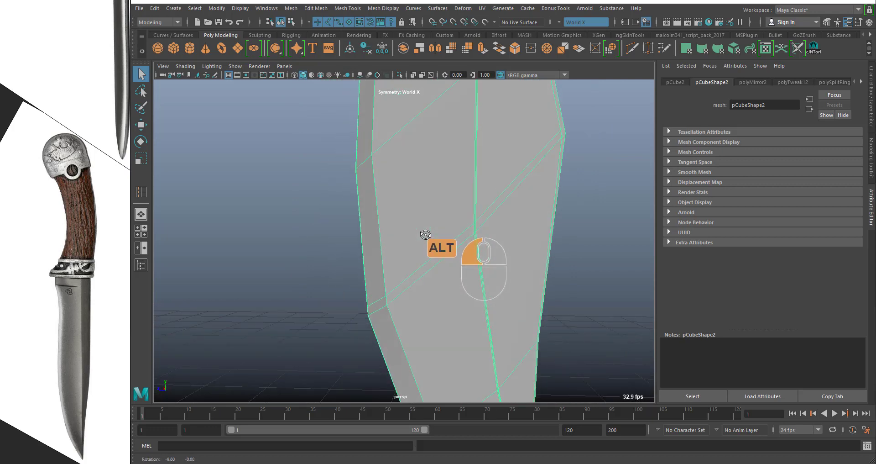
pyautogui.keyDown('alt'); pyautogui.moveTo(499, 221); pyautogui.dragTo(500, 192); pyautogui.keyUp('alt')
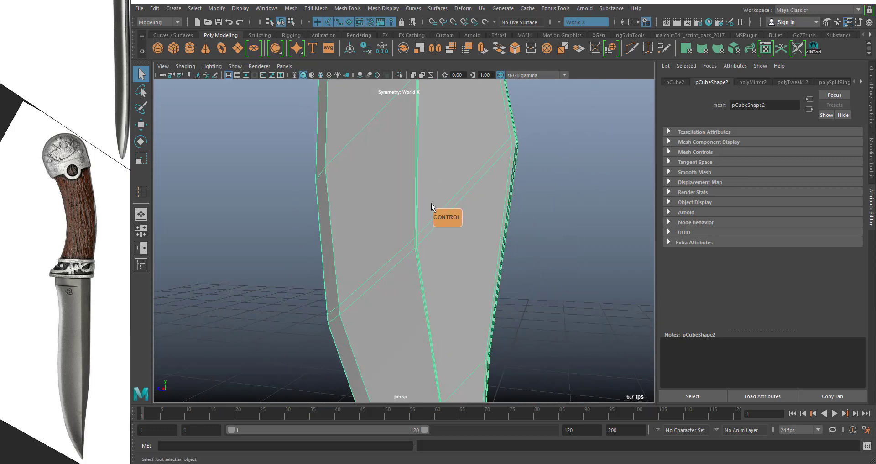
pyautogui.hotkey('ctrl', 'z')
pyautogui.hotkey('ctrl', 'z')
pyautogui.hotkey('ctrl', 'z')
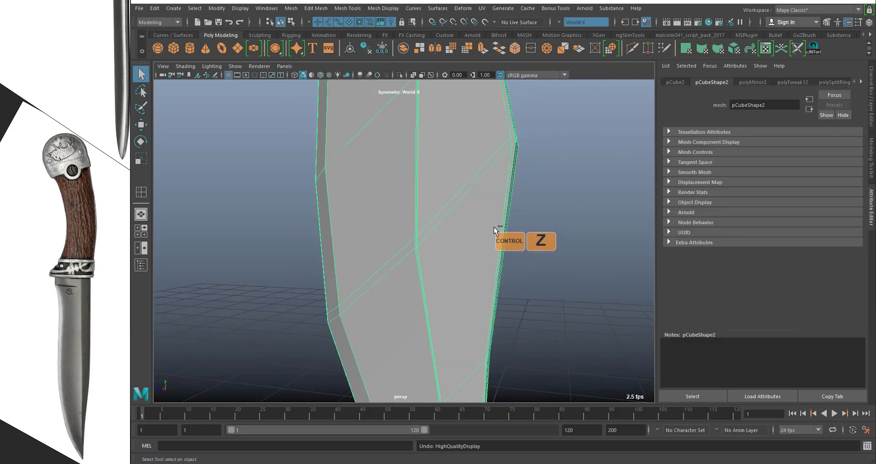
pyautogui.hotkey('ctrl', 'z')
pyautogui.hotkey('ctrl', 'z')
pyautogui.keyDown('alt'); pyautogui.moveTo(494, 231); pyautogui.dragTo(492, 193); pyautogui.keyUp('alt')
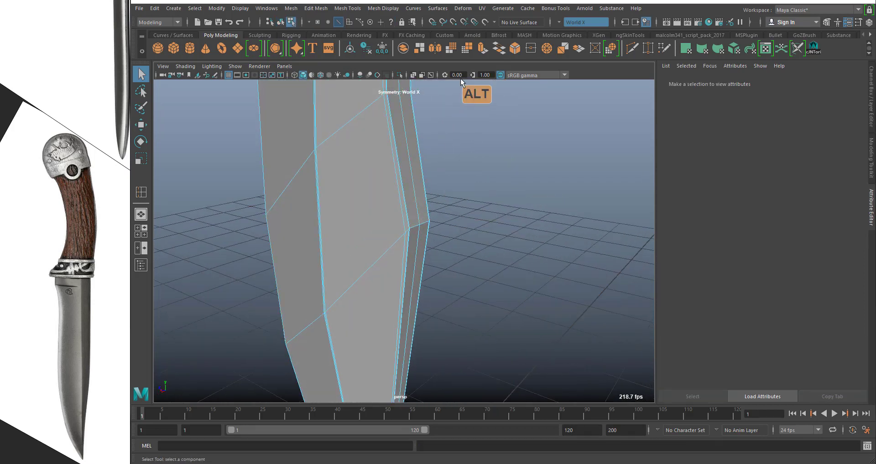
# Try to start a Multi-Cut on the lengthwise edge of the blade's narrow side, just above the bend
pyautogui.click(350, 8)
pyautogui.click(370, 94)
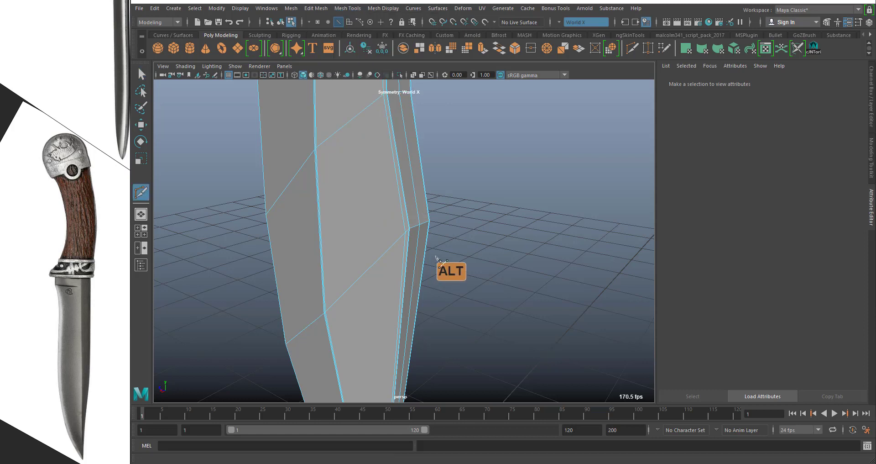
pyautogui.keyDown('alt'); pyautogui.moveTo(459, 255); pyautogui.dragTo(433, 136, button='right'); pyautogui.keyUp('alt')
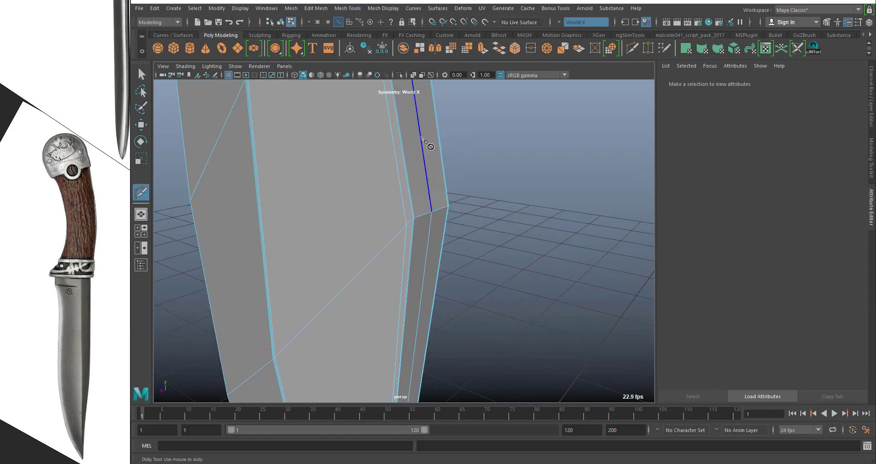
pyautogui.moveTo(427, 200); pyautogui.dragTo(428, 188)
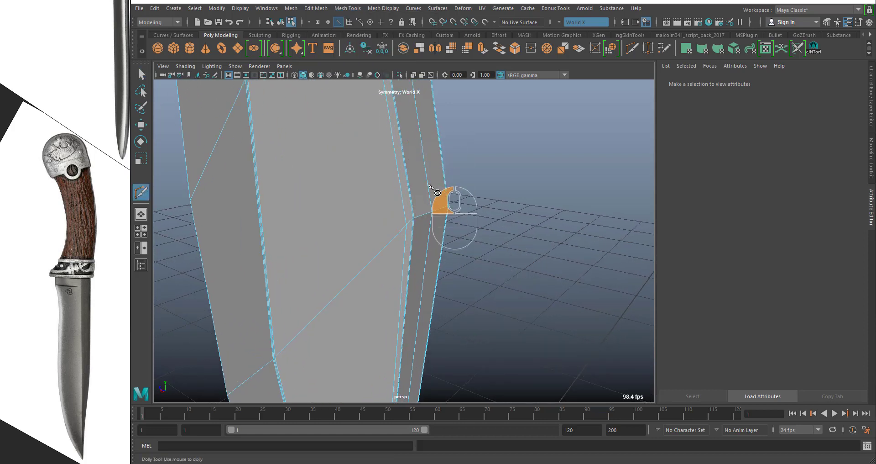
pyautogui.keyDown('alt'); pyautogui.moveTo(427, 188); pyautogui.dragTo(474, 206, button='right'); pyautogui.keyUp('alt')
pyautogui.keyDown('alt'); pyautogui.moveTo(474, 206); pyautogui.dragTo(464, 234, button='middle'); pyautogui.keyUp('alt')
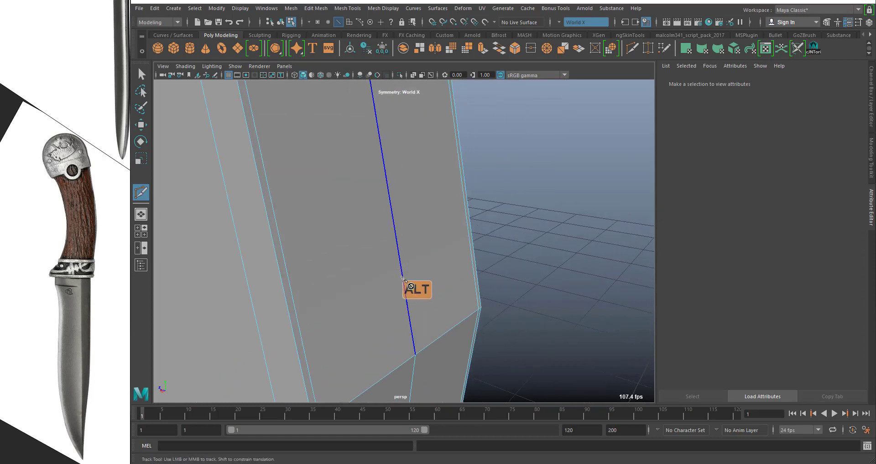
pyautogui.moveTo(405, 304); pyautogui.dragTo(409, 329)
pyautogui.keyDown('alt'); pyautogui.moveTo(462, 312); pyautogui.dragTo(439, 242, button='right'); pyautogui.keyUp('alt')
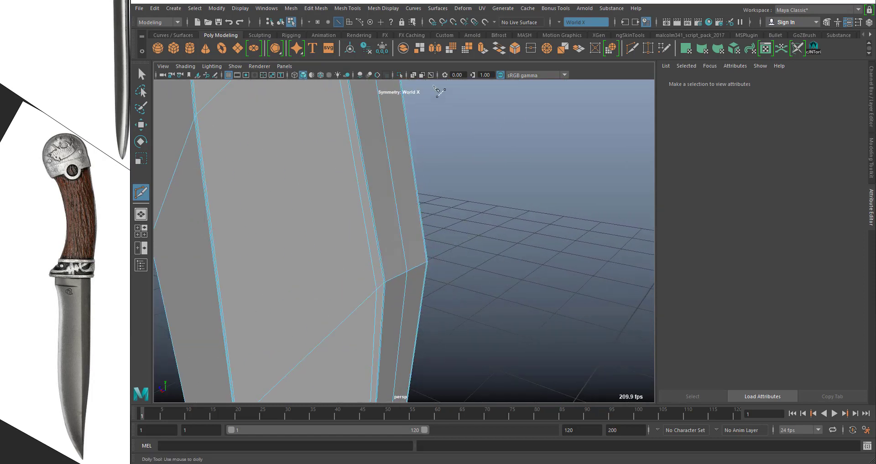
pyautogui.keyDown('alt'); pyautogui.moveTo(479, 225); pyautogui.dragTo(494, 208); pyautogui.keyUp('alt')
pyautogui.click(343, 300)
# Examine the edges along the blade's opposite border, around the bend and the section below it
pyautogui.keyDown('alt'); pyautogui.moveTo(413, 272); pyautogui.dragTo(475, 243); pyautogui.keyUp('alt')
pyautogui.keyDown('alt'); pyautogui.moveTo(475, 242); pyautogui.dragTo(456, 228, button='right'); pyautogui.keyUp('alt')
pyautogui.keyDown('alt'); pyautogui.moveTo(382, 174); pyautogui.dragTo(414, 250, button='right'); pyautogui.keyUp('alt')
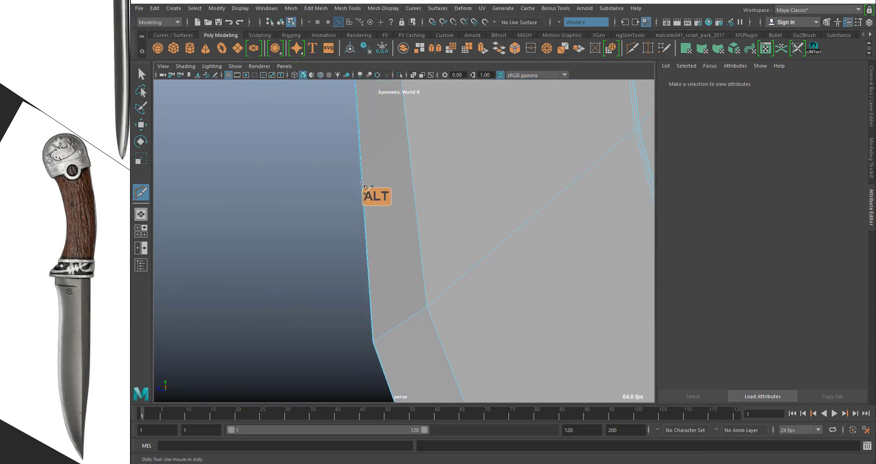
pyautogui.keyDown('alt'); pyautogui.moveTo(405, 175); pyautogui.dragTo(455, 171); pyautogui.keyUp('alt')
pyautogui.keyDown('alt'); pyautogui.moveTo(552, 220); pyautogui.dragTo(422, 145, button='middle'); pyautogui.keyUp('alt')
pyautogui.keyDown('alt'); pyautogui.moveTo(396, 156); pyautogui.dragTo(395, 173, button='right'); pyautogui.keyUp('alt')
pyautogui.keyDown('alt'); pyautogui.moveTo(359, 296); pyautogui.dragTo(352, 276, button='right'); pyautogui.keyUp('alt')
pyautogui.keyDown('alt'); pyautogui.moveTo(355, 280); pyautogui.dragTo(407, 255); pyautogui.keyUp('alt')
pyautogui.keyDown('alt'); pyautogui.moveTo(430, 255); pyautogui.dragTo(481, 282, button='right'); pyautogui.keyUp('alt')
pyautogui.keyDown('alt'); pyautogui.moveTo(481, 282); pyautogui.dragTo(449, 239, button='middle'); pyautogui.keyUp('alt')
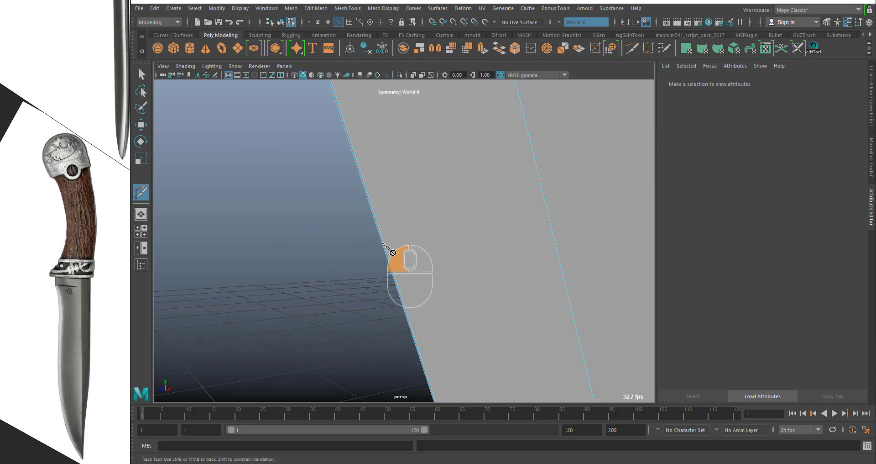
# Start a symmetric Multi-Cut between the blade's bends, snapped on the lengthwise bevel edge and running to the central ridge
pyautogui.keyDown('alt'); pyautogui.moveTo(466, 253); pyautogui.dragTo(367, 222); pyautogui.keyUp('alt')
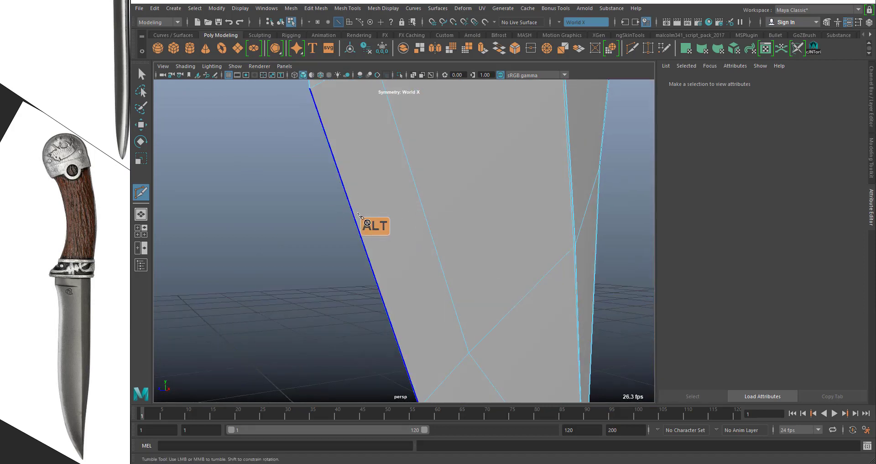
pyautogui.moveTo(370, 241)
pyautogui.keyDown('alt'); pyautogui.mouseDown(button='right')
pyautogui.moveTo(358, 231)
pyautogui.moveTo(361, 253)
pyautogui.mouseUp(button='right'); pyautogui.keyUp('alt')
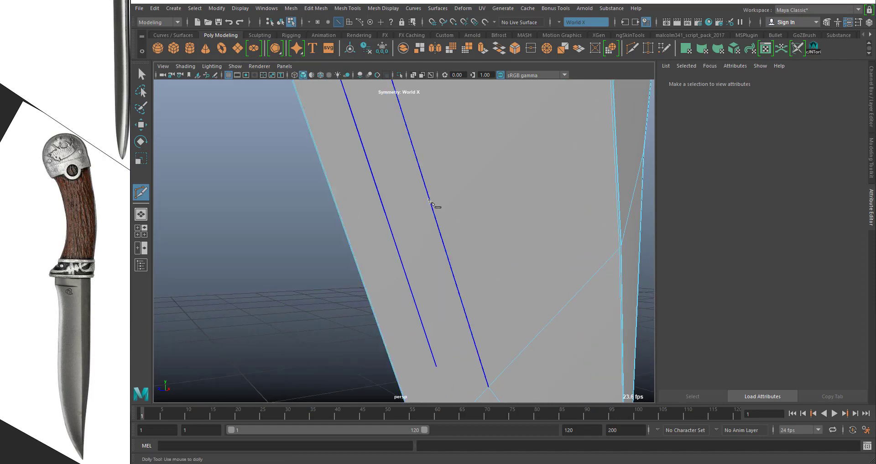
pyautogui.keyDown('alt'); pyautogui.moveTo(433, 208); pyautogui.dragTo(462, 211); pyautogui.keyUp('alt')
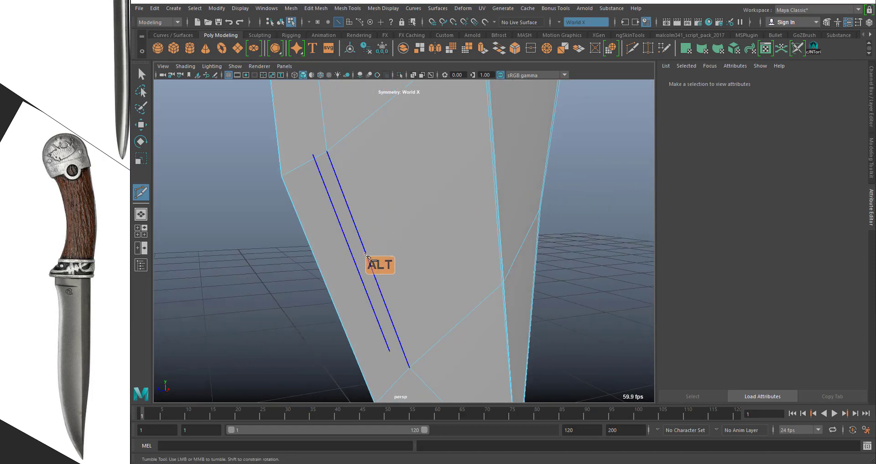
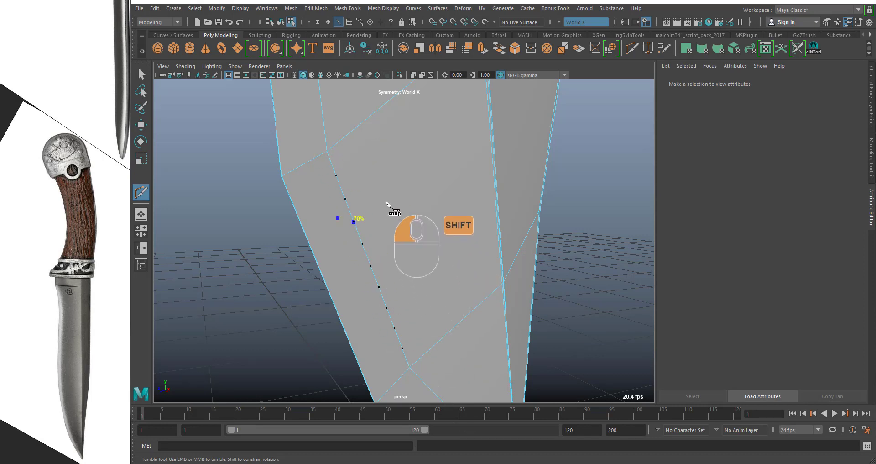
pyautogui.keyDown('shift'); pyautogui.moveTo(388, 204); pyautogui.dragTo(409, 256); pyautogui.keyUp('shift')
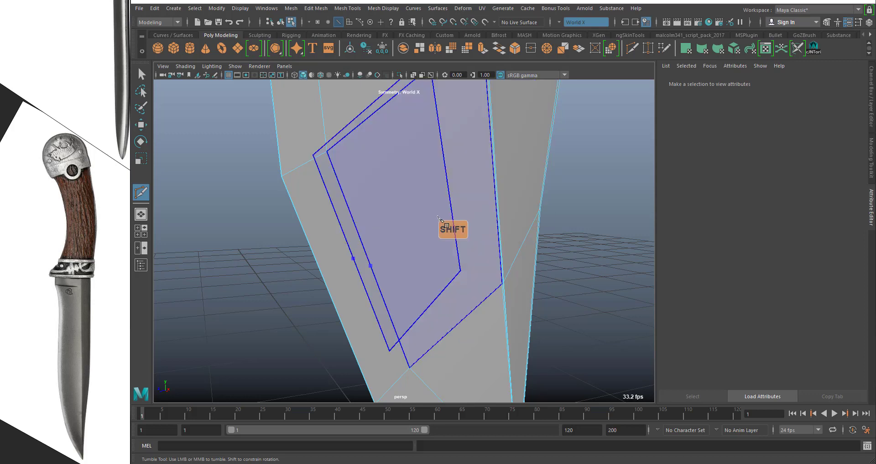
pyautogui.keyDown('alt'); pyautogui.moveTo(386, 219); pyautogui.dragTo(374, 243); pyautogui.keyUp('alt')
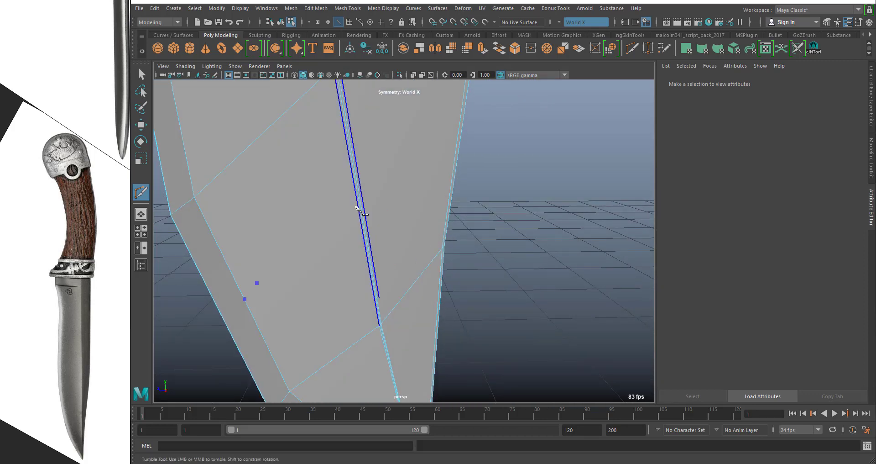
pyautogui.moveTo(359, 208); pyautogui.dragTo(355, 208)
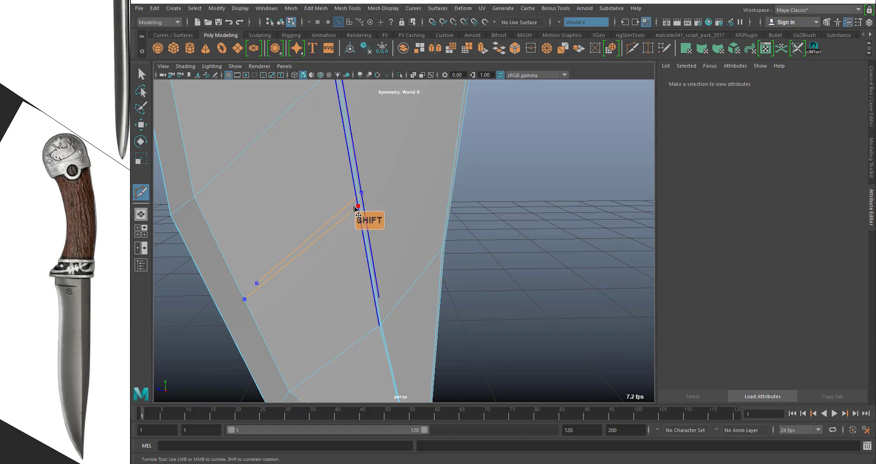
# Continue the cut past the central ridge to the blade's opposite border and across its thin border faces, undoing a misplaced point
pyautogui.keyDown('alt'); pyautogui.moveTo(384, 181); pyautogui.dragTo(403, 261, button='right'); pyautogui.keyUp('alt')
pyautogui.keyDown('alt'); pyautogui.moveTo(342, 110); pyautogui.dragTo(371, 210, button='middle'); pyautogui.keyUp('alt')
pyautogui.keyDown('alt'); pyautogui.moveTo(370, 210); pyautogui.dragTo(358, 221, button='right'); pyautogui.keyUp('alt')
pyautogui.moveTo(324, 269); pyautogui.dragTo(345, 319)
pyautogui.hotkey('ctrl', 'z')
pyautogui.keyDown('alt'); pyautogui.moveTo(496, 247); pyautogui.dragTo(393, 181, button='right'); pyautogui.keyUp('alt')
pyautogui.click(391, 179)
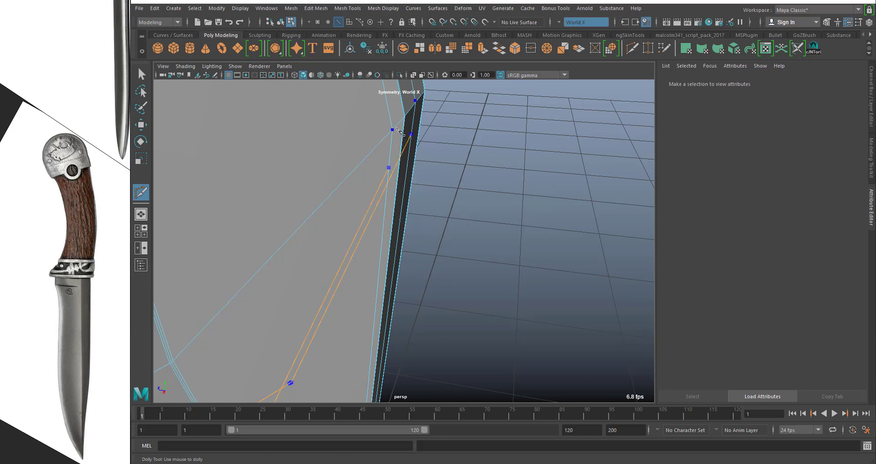
pyautogui.keyDown('alt'); pyautogui.moveTo(399, 153); pyautogui.dragTo(335, 210, button='right'); pyautogui.keyUp('alt')
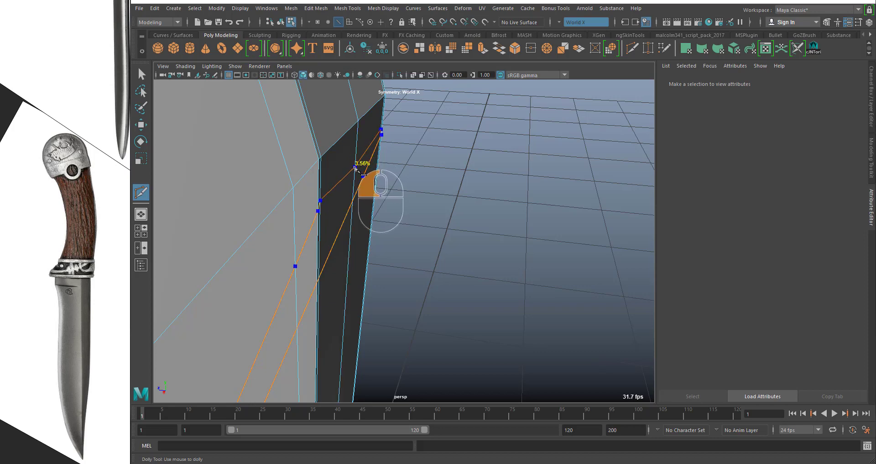
pyautogui.keyDown('alt'); pyautogui.moveTo(357, 169); pyautogui.dragTo(457, 157); pyautogui.keyUp('alt')
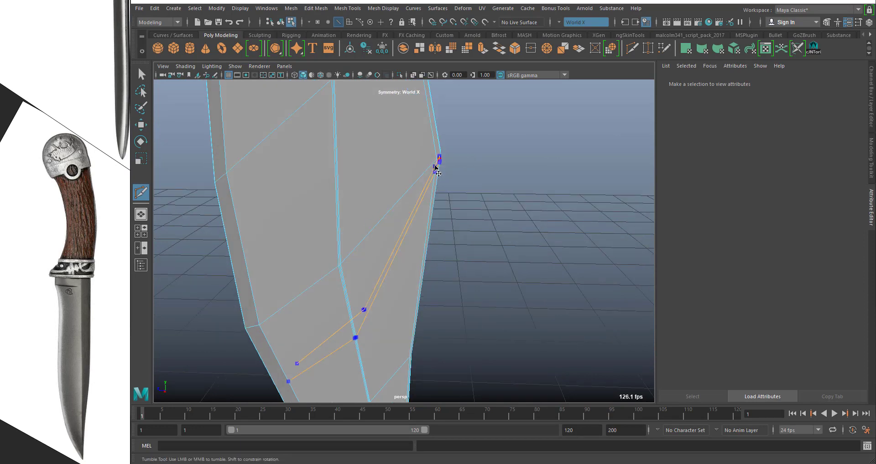
# Try to extend the pending cut across the narrow bevel to the blade's outer border edge with World X symmetry
pyautogui.keyDown('alt'); pyautogui.moveTo(509, 214); pyautogui.dragTo(360, 148); pyautogui.keyUp('alt')
pyautogui.keyDown('alt'); pyautogui.moveTo(374, 246); pyautogui.dragTo(488, 238, button='right'); pyautogui.keyUp('alt')
pyautogui.keyDown('alt'); pyautogui.moveTo(512, 239); pyautogui.dragTo(445, 209, button='middle'); pyautogui.keyUp('alt')
pyautogui.keyDown('alt'); pyautogui.moveTo(449, 177); pyautogui.dragTo(474, 179, button='right'); pyautogui.keyUp('alt')
pyautogui.keyDown('alt'); pyautogui.moveTo(479, 175); pyautogui.dragTo(485, 176); pyautogui.keyUp('alt')
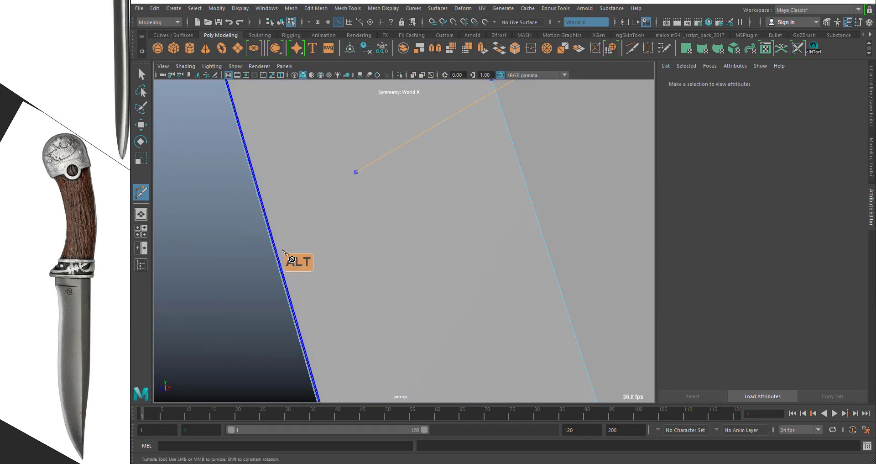
pyautogui.keyDown('alt'); pyautogui.moveTo(282, 260); pyautogui.dragTo(653, 250); pyautogui.keyUp('alt')
pyautogui.keyDown('alt'); pyautogui.moveTo(591, 247); pyautogui.dragTo(419, 259, button='right'); pyautogui.keyUp('alt')
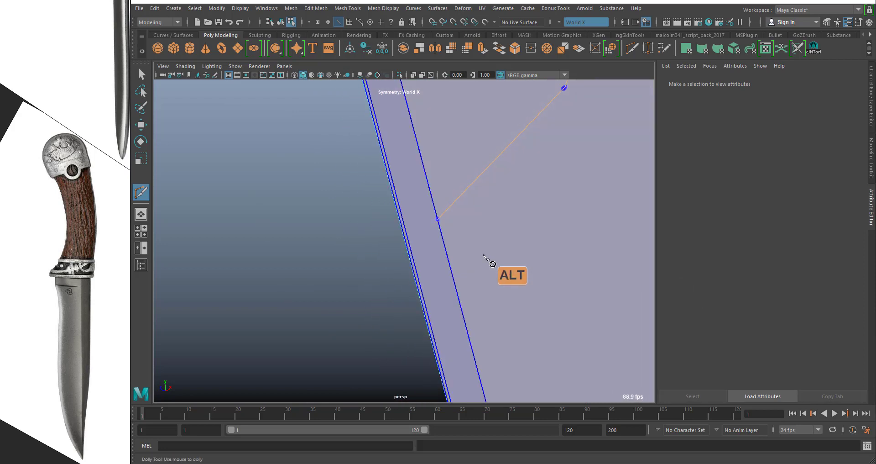
pyautogui.keyDown('alt'); pyautogui.moveTo(495, 264); pyautogui.dragTo(475, 266, button='right'); pyautogui.keyUp('alt')
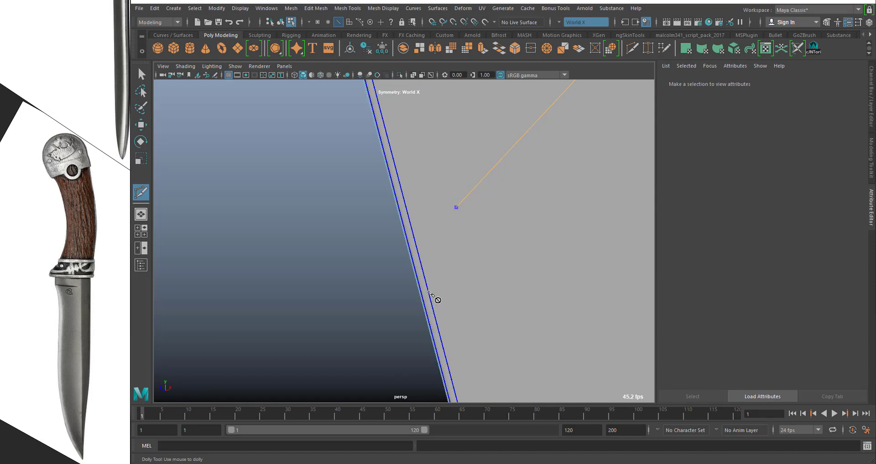
pyautogui.click(431, 265)
pyautogui.keyDown('alt'); pyautogui.moveTo(484, 242); pyautogui.dragTo(534, 220, button='right'); pyautogui.keyUp('alt')
pyautogui.keyDown('alt'); pyautogui.moveTo(535, 221); pyautogui.dragTo(547, 240); pyautogui.keyUp('alt')
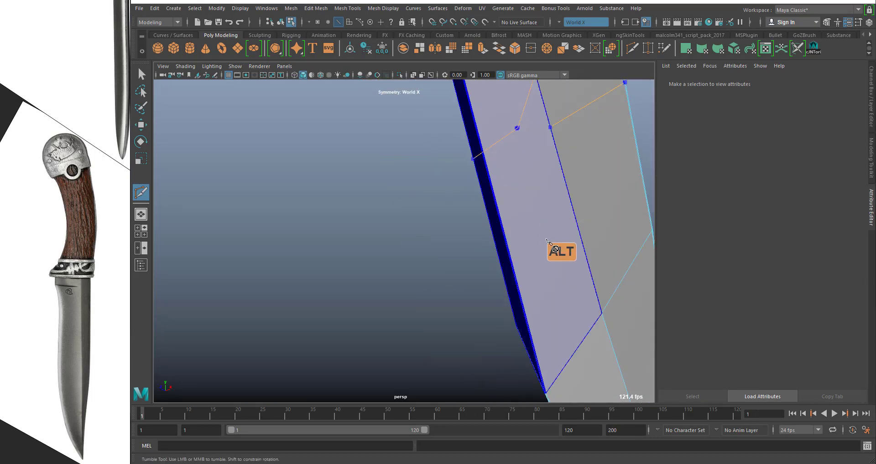
pyautogui.keyDown('alt'); pyautogui.moveTo(548, 241); pyautogui.dragTo(469, 290, button='middle'); pyautogui.keyUp('alt')
pyautogui.keyDown('alt'); pyautogui.moveTo(510, 207); pyautogui.dragTo(476, 231); pyautogui.keyUp('alt')
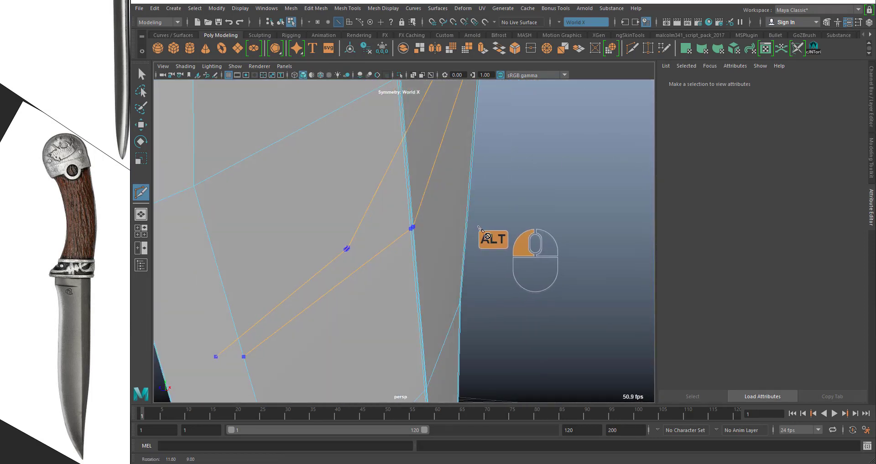
pyautogui.moveTo(475, 231)
pyautogui.keyDown('alt'); pyautogui.mouseDown(button='right')
pyautogui.moveTo(486, 225)
pyautogui.moveTo(475, 226)
pyautogui.mouseUp(button='right'); pyautogui.keyUp('alt')
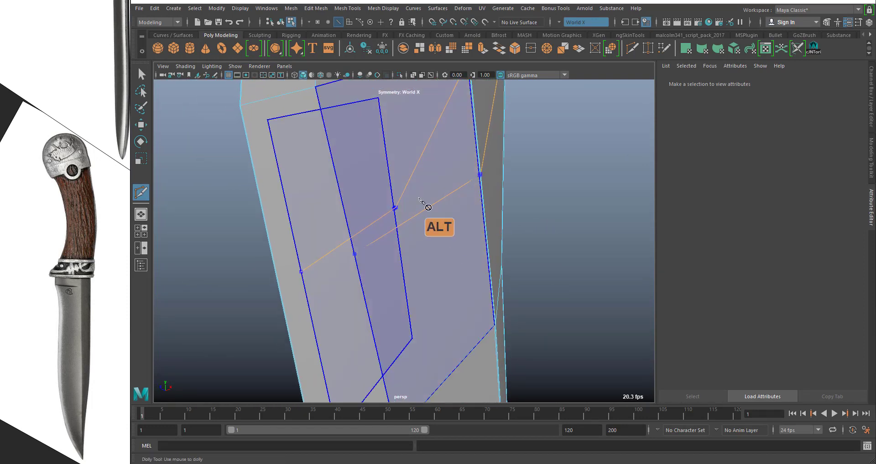
# Turn symmetry off, try to carry the cut to the outer border edge, and finish the cut at the bevel
pyautogui.click(572, 22)
pyautogui.click(572, 26)
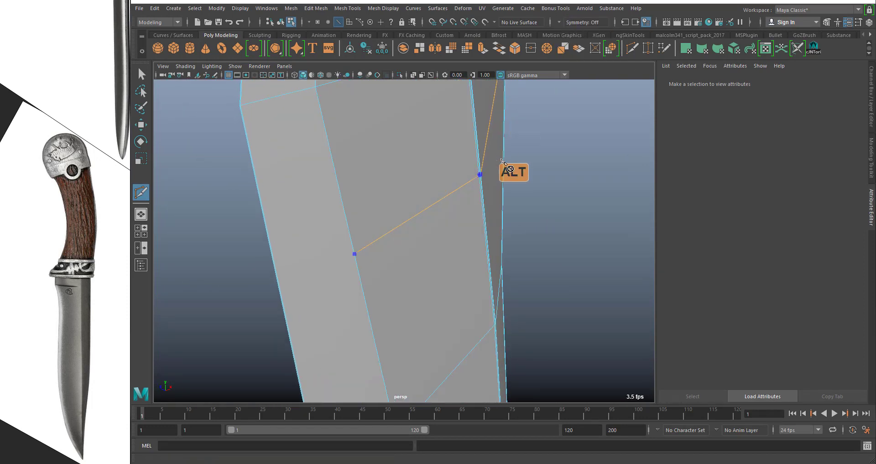
pyautogui.keyDown('alt'); pyautogui.moveTo(498, 161); pyautogui.dragTo(509, 162); pyautogui.keyUp('alt')
pyautogui.keyDown('alt'); pyautogui.moveTo(509, 163); pyautogui.dragTo(454, 195, button='right'); pyautogui.keyUp('alt')
pyautogui.keyDown('alt'); pyautogui.moveTo(454, 195); pyautogui.dragTo(436, 213, button='middle'); pyautogui.keyUp('alt')
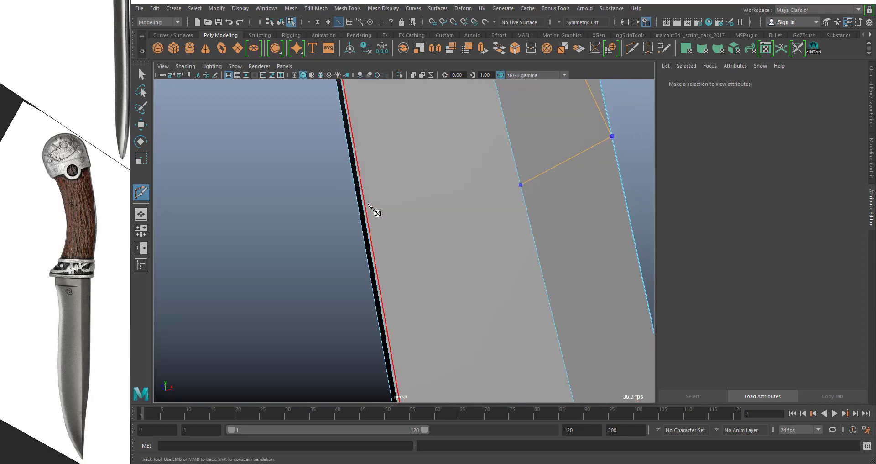
pyautogui.keyDown('alt'); pyautogui.moveTo(592, 227); pyautogui.dragTo(557, 191, button='middle'); pyautogui.keyUp('alt')
pyautogui.keyDown('alt'); pyautogui.moveTo(553, 184); pyautogui.dragTo(573, 189); pyautogui.keyUp('alt')
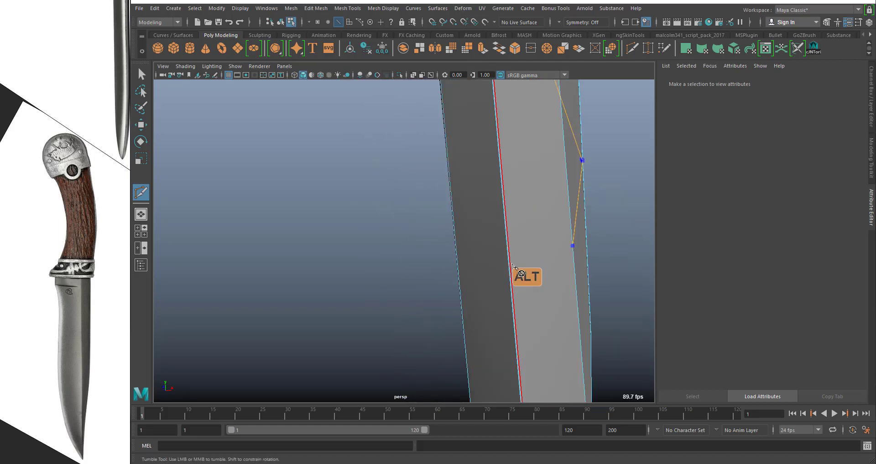
pyautogui.keyDown('alt'); pyautogui.moveTo(511, 267); pyautogui.dragTo(505, 265); pyautogui.keyUp('alt')
pyautogui.click(514, 265)
pyautogui.keyDown('alt'); pyautogui.moveTo(415, 266); pyautogui.dragTo(449, 254, button='middle'); pyautogui.keyUp('alt')
pyautogui.keyDown('alt'); pyautogui.moveTo(449, 254); pyautogui.dragTo(409, 217, button='right'); pyautogui.keyUp('alt')
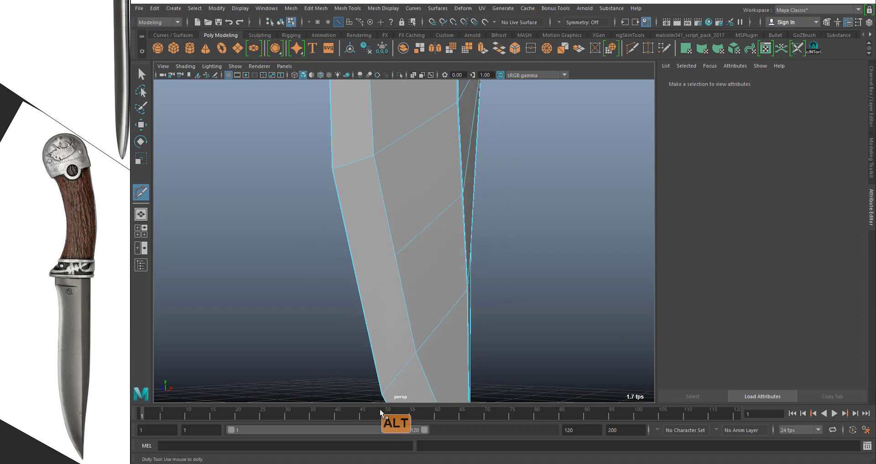
# Set symmetry to Object X beside the open end of the cut on the bevel edge
pyautogui.keyDown('alt'); pyautogui.moveTo(423, 283); pyautogui.dragTo(482, 369, button='right'); pyautogui.keyUp('alt')
pyautogui.keyDown('alt'); pyautogui.moveTo(482, 369); pyautogui.dragTo(386, 350); pyautogui.keyUp('alt')
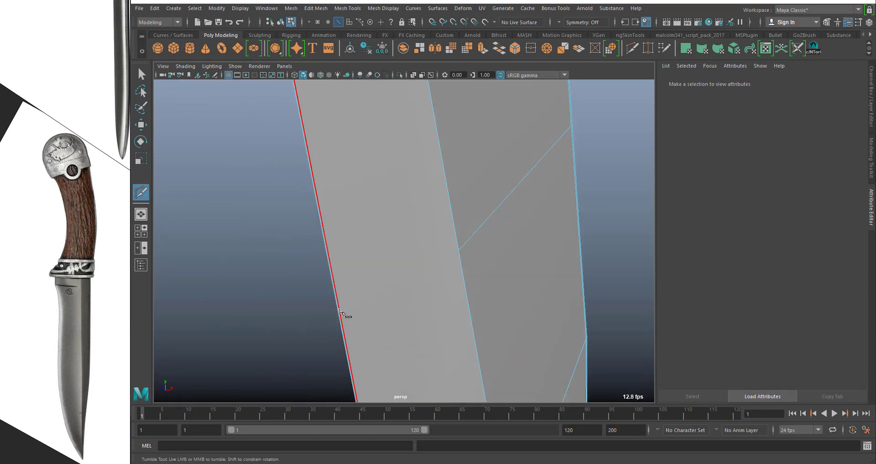
pyautogui.click(561, 22)
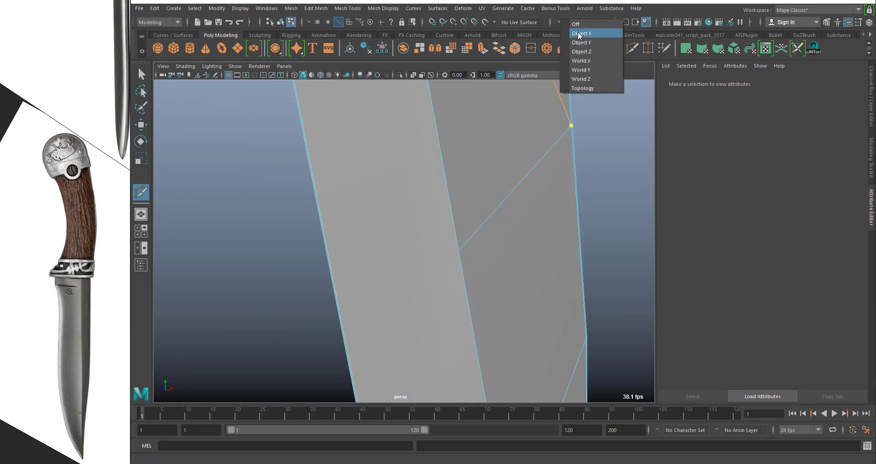
pyautogui.click(579, 35)
pyautogui.click(572, 22)
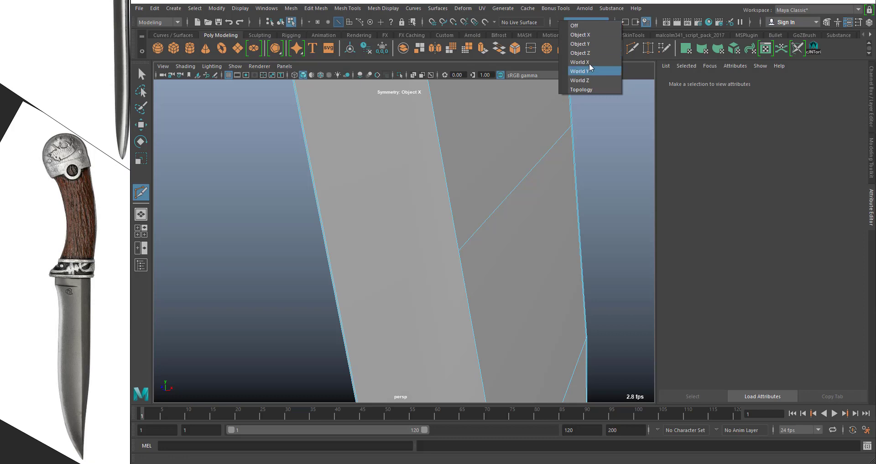
pyautogui.click(582, 34)
# Try to cut across the bevel from the new edge's open end to the blade's outer border
pyautogui.click(459, 248)
pyautogui.keyDown('alt'); pyautogui.moveTo(383, 322); pyautogui.dragTo(352, 250, button='right'); pyautogui.keyUp('alt')
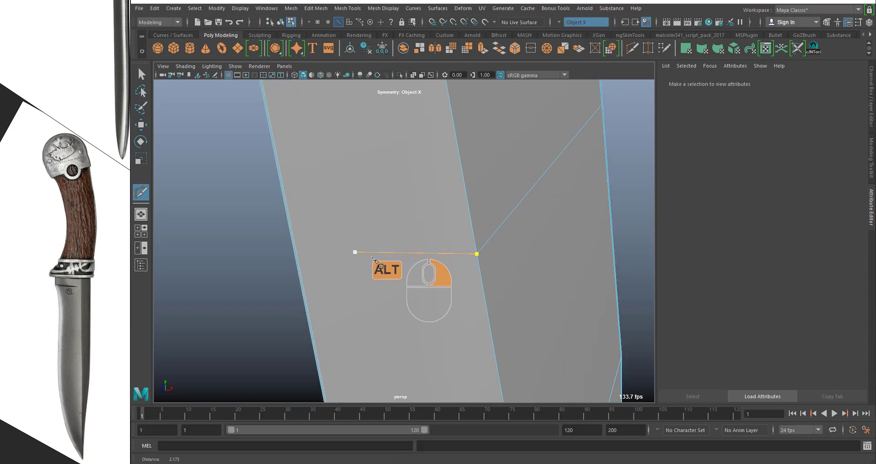
pyautogui.click(314, 323)
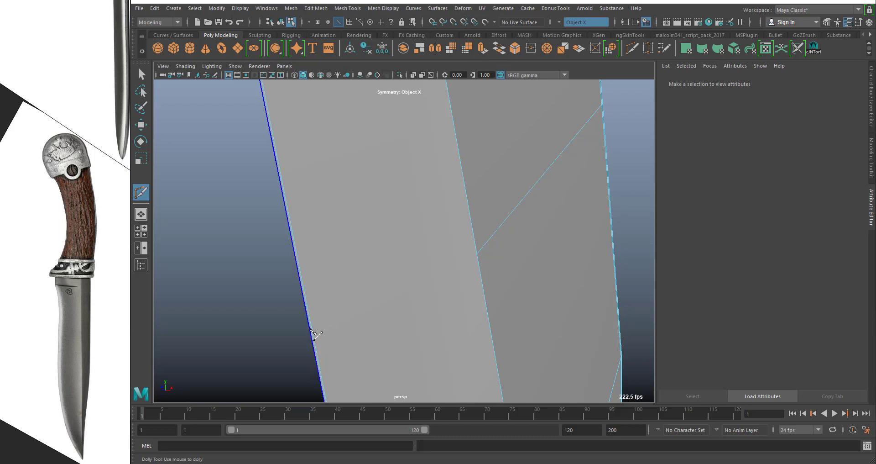
pyautogui.click(311, 329)
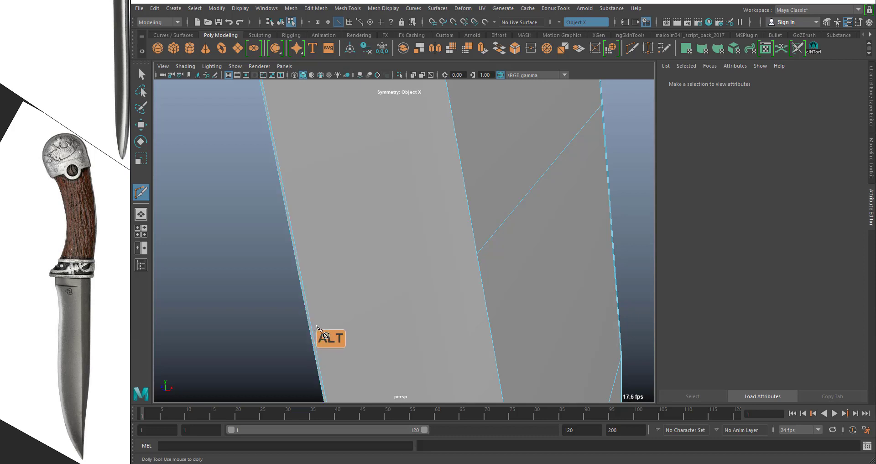
pyautogui.keyDown('alt'); pyautogui.moveTo(318, 327); pyautogui.dragTo(351, 318); pyautogui.keyUp('alt')
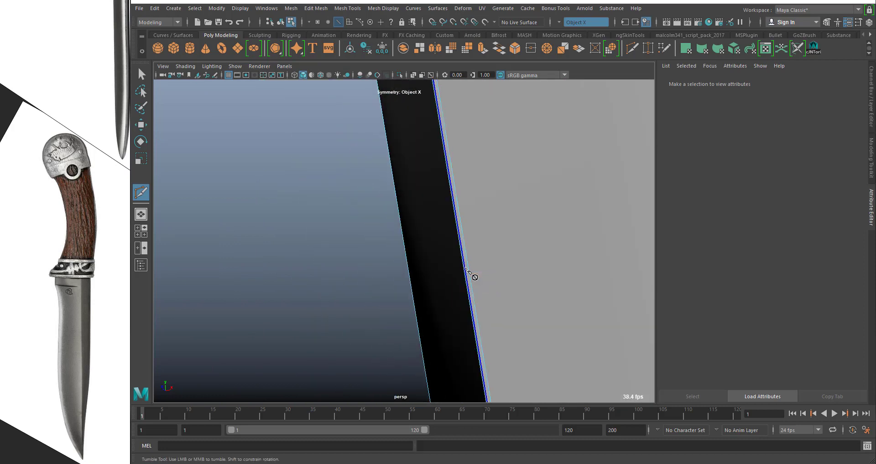
pyautogui.keyDown('alt'); pyautogui.moveTo(475, 275); pyautogui.dragTo(475, 278); pyautogui.keyUp('alt')
pyautogui.keyDown('alt'); pyautogui.moveTo(475, 278); pyautogui.dragTo(393, 232, button='right'); pyautogui.keyUp('alt')
pyautogui.keyDown('alt'); pyautogui.moveTo(466, 285); pyautogui.dragTo(418, 292); pyautogui.keyUp('alt')
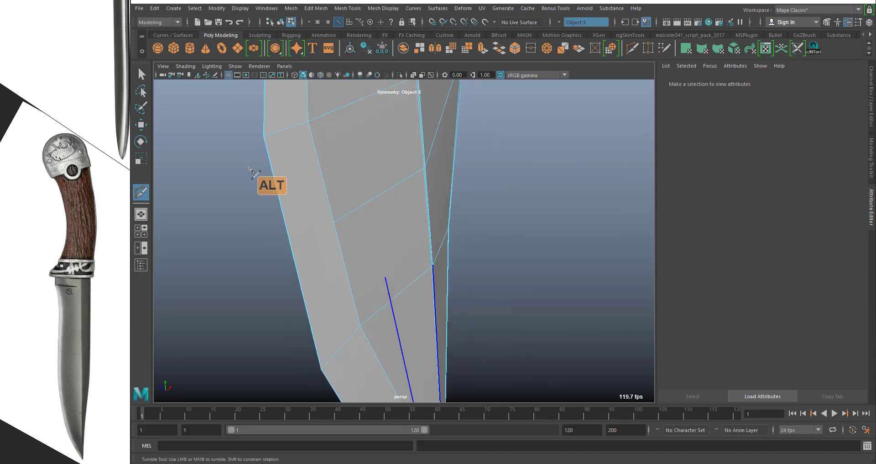
# Leave the Multi-Cut tool and inspect the blade's edge flow in the front view
pyautogui.click(142, 73)
pyautogui.keyDown('alt'); pyautogui.moveTo(451, 262); pyautogui.dragTo(472, 270); pyautogui.keyUp('alt')
pyautogui.press('space')
pyautogui.moveTo(484, 221); pyautogui.dragTo(484, 255)
pyautogui.keyDown('alt'); pyautogui.moveTo(454, 194); pyautogui.dragTo(387, 344, button='middle'); pyautogui.keyUp('alt')
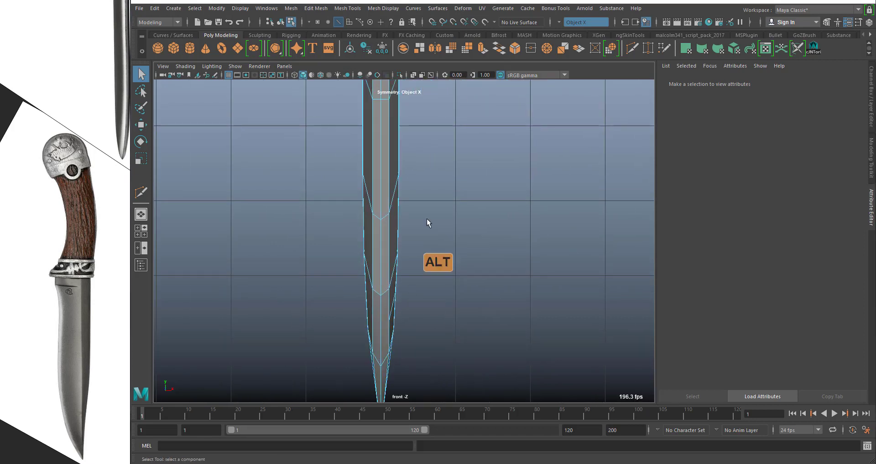
# Show all four views, enlarge the front and side views, and fit the whole blade in the front view
pyautogui.press('space')
pyautogui.moveTo(432, 199)
pyautogui.mouseDown()
pyautogui.moveTo(404, 206)
pyautogui.moveTo(431, 198)
pyautogui.moveTo(431, 185)
pyautogui.moveTo(431, 198)
pyautogui.mouseUp()
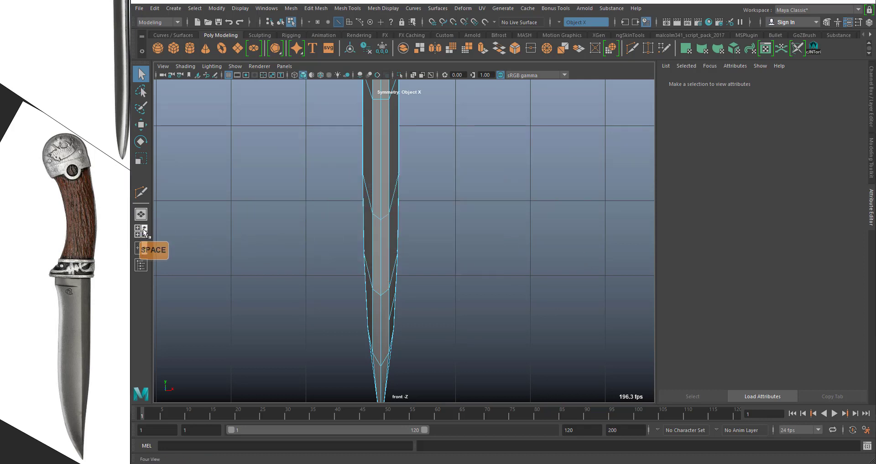
pyautogui.click(141, 235)
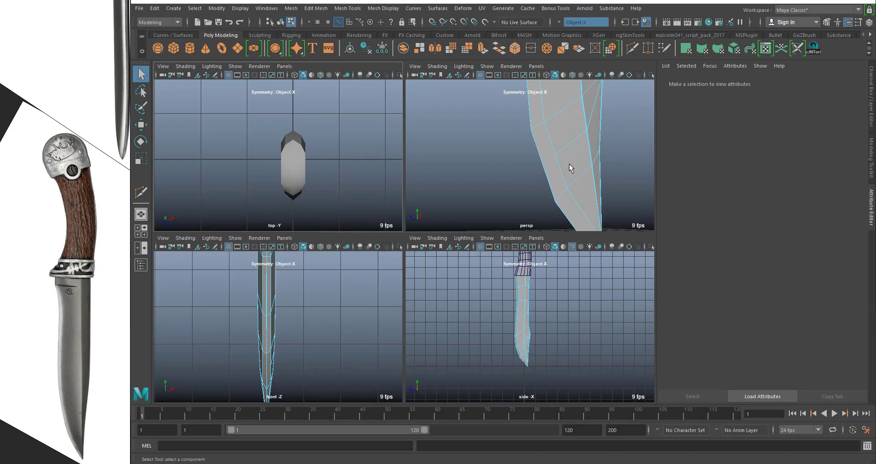
pyautogui.moveTo(311, 233); pyautogui.dragTo(313, 133)
pyautogui.keyDown('alt'); pyautogui.moveTo(319, 274); pyautogui.dragTo(279, 208, button='right'); pyautogui.keyUp('alt')
pyautogui.keyDown('alt'); pyautogui.moveTo(293, 221); pyautogui.dragTo(293, 246, button='middle'); pyautogui.keyUp('alt')
pyautogui.moveTo(288, 210); pyautogui.dragTo(288, 236, button='right')
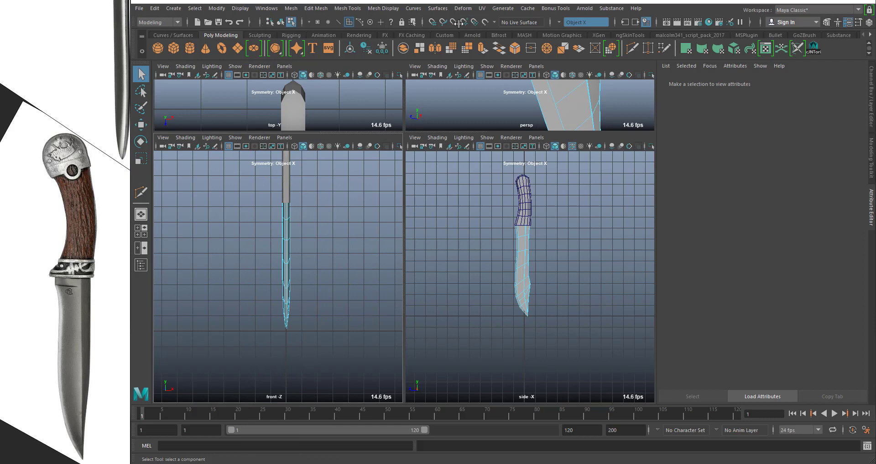
# Turn symmetry off and delete all the faces on one half of the blade, up to its centre line, in the front view
pyautogui.click(564, 23)
pyautogui.click(578, 29)
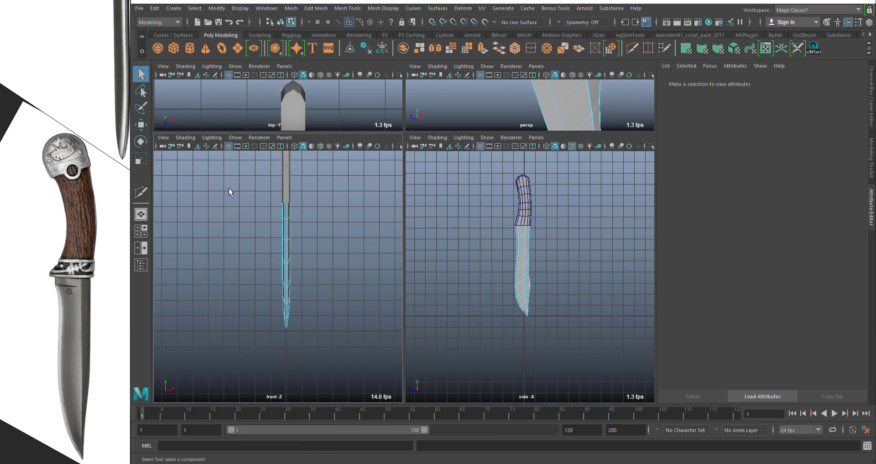
pyautogui.moveTo(243, 173); pyautogui.dragTo(284, 370)
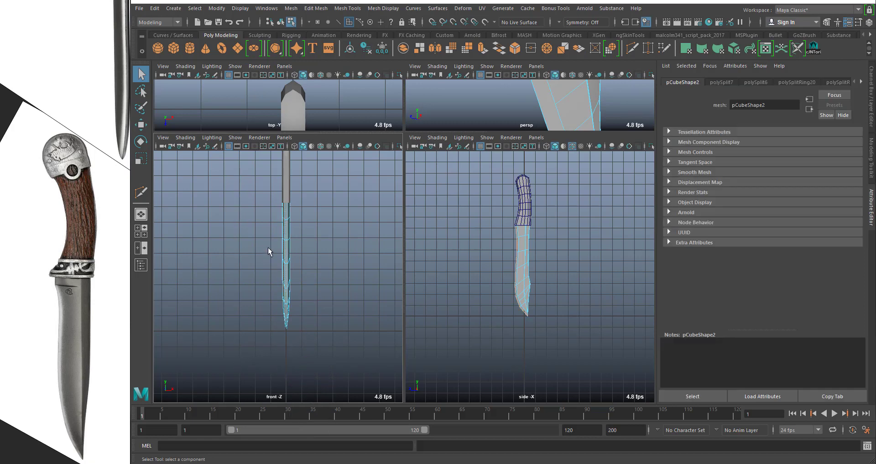
pyautogui.scroll(5, 293, 221)
pyautogui.scroll(5, 293, 218)
pyautogui.keyDown('alt'); pyautogui.moveTo(332, 210); pyautogui.dragTo(285, 429, button='middle'); pyautogui.keyUp('alt')
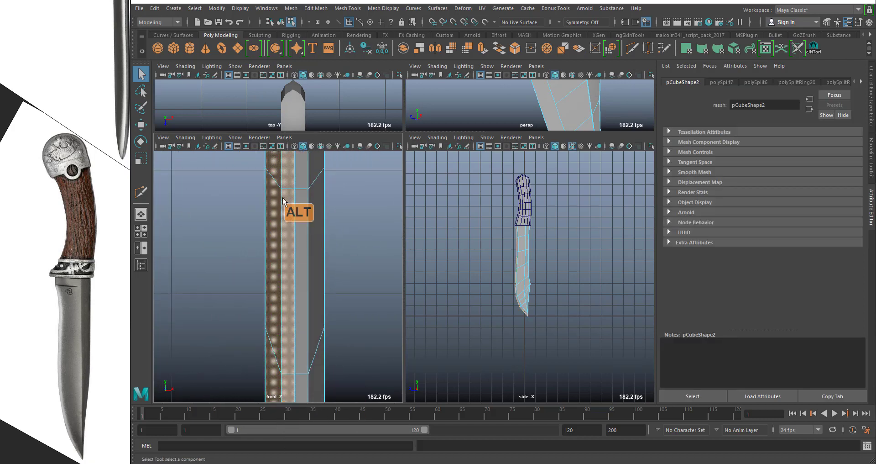
pyautogui.keyDown('alt'); pyautogui.moveTo(284, 212); pyautogui.dragTo(285, 456, button='middle'); pyautogui.keyUp('alt')
pyautogui.keyDown('alt'); pyautogui.moveTo(296, 209); pyautogui.dragTo(352, 347, button='right'); pyautogui.keyUp('alt')
pyautogui.keyDown('alt'); pyautogui.moveTo(323, 262); pyautogui.dragTo(230, 240, button='middle'); pyautogui.keyUp('alt')
pyautogui.keyDown('alt'); pyautogui.moveTo(330, 249); pyautogui.dragTo(335, 312, button='right'); pyautogui.keyUp('alt')
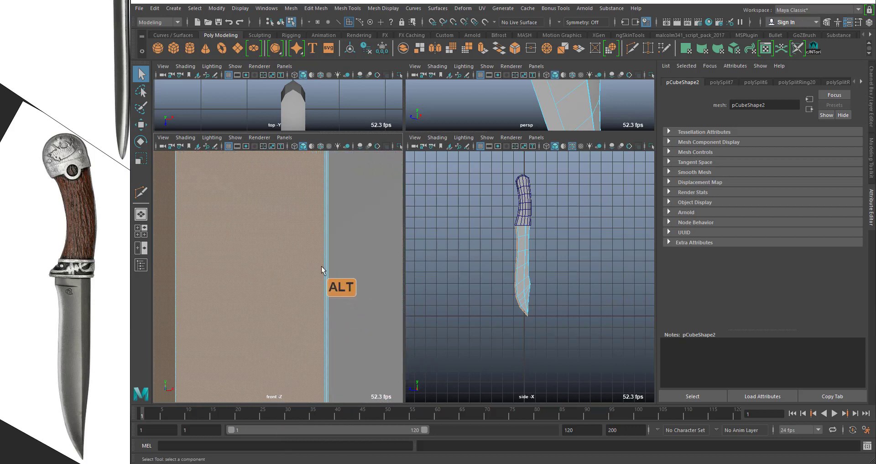
pyautogui.keyDown('alt'); pyautogui.moveTo(309, 198); pyautogui.dragTo(341, 303, button='right'); pyautogui.keyUp('alt')
pyautogui.keyDown('alt'); pyautogui.moveTo(335, 247); pyautogui.dragTo(283, 346, button='middle'); pyautogui.keyUp('alt')
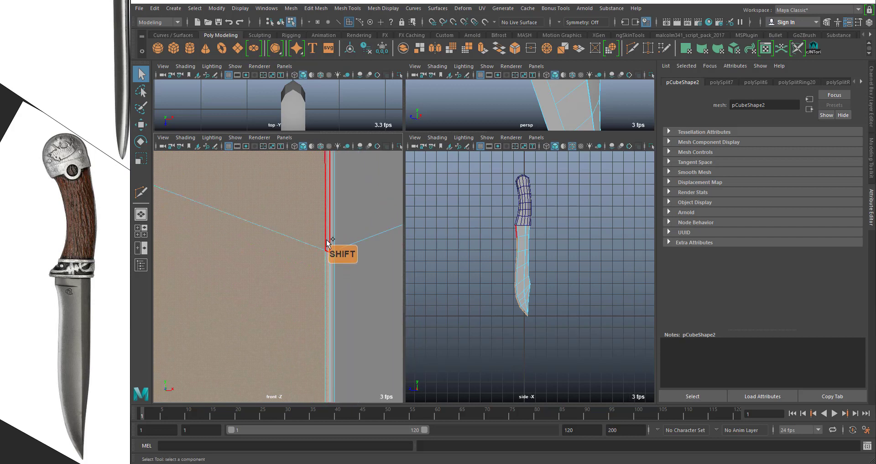
pyautogui.keyDown('alt'); pyautogui.moveTo(339, 279); pyautogui.dragTo(300, 220, button='right'); pyautogui.keyUp('alt')
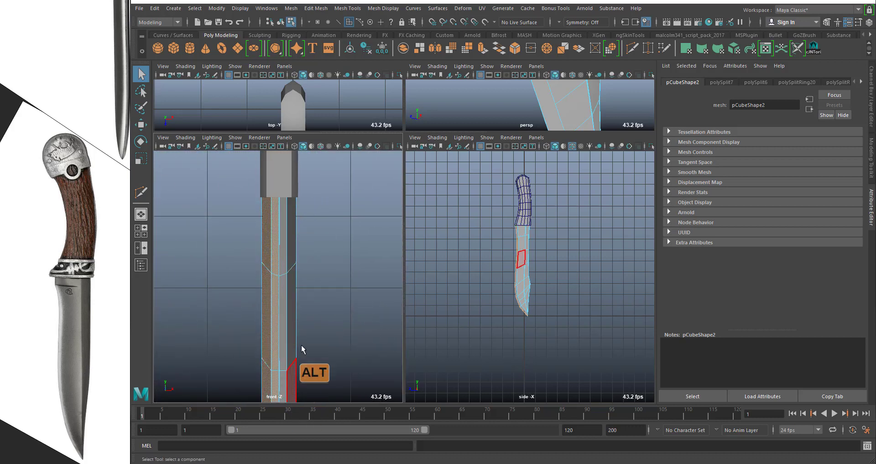
pyautogui.keyDown('alt'); pyautogui.moveTo(299, 352); pyautogui.dragTo(309, 189, button='middle'); pyautogui.keyUp('alt')
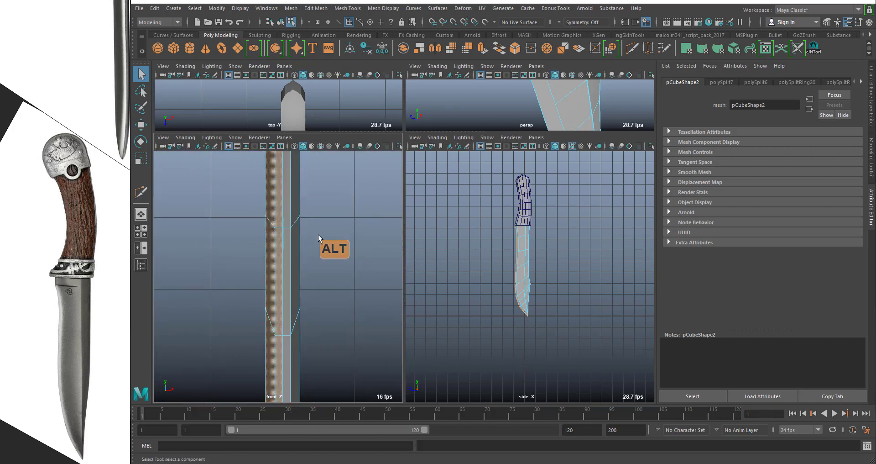
pyautogui.press('Delete')
# Check the remaining half along the centre line, return the blade to object mode, and maximise the perspective view
pyautogui.keyDown('alt'); pyautogui.moveTo(259, 341); pyautogui.dragTo(337, 319, button='right'); pyautogui.keyUp('alt')
pyautogui.keyDown('alt'); pyautogui.moveTo(337, 319); pyautogui.dragTo(312, 130, button='middle'); pyautogui.keyUp('alt')
pyautogui.keyDown('alt'); pyautogui.moveTo(297, 345); pyautogui.dragTo(298, 164, button='middle'); pyautogui.keyUp('alt')
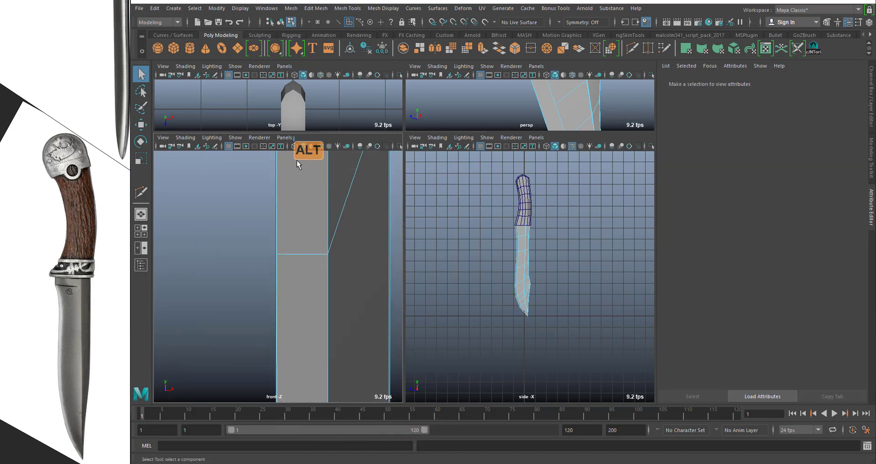
pyautogui.keyDown('alt'); pyautogui.moveTo(298, 298); pyautogui.dragTo(295, 271, button='middle'); pyautogui.keyUp('alt')
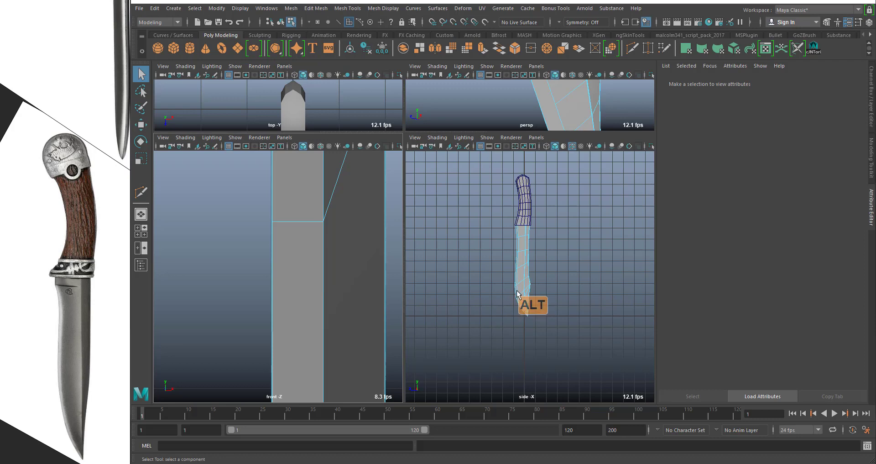
pyautogui.moveTo(286, 234); pyautogui.dragTo(337, 200, button='right')
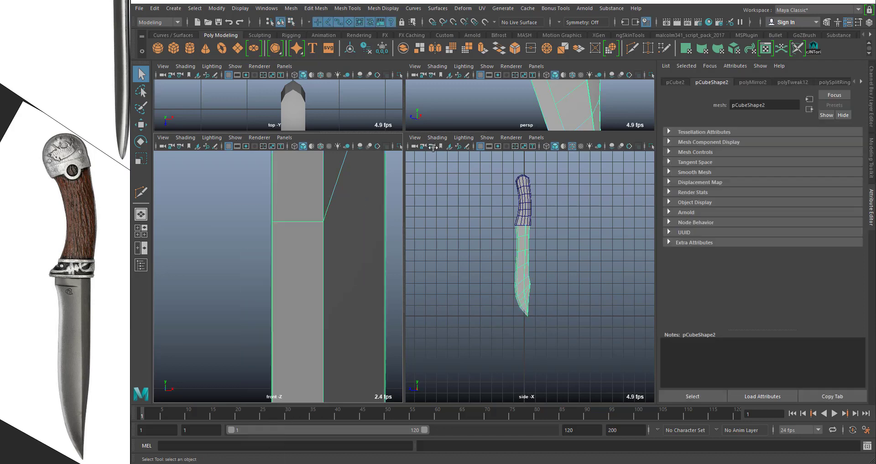
pyautogui.moveTo(426, 134); pyautogui.dragTo(450, 311)
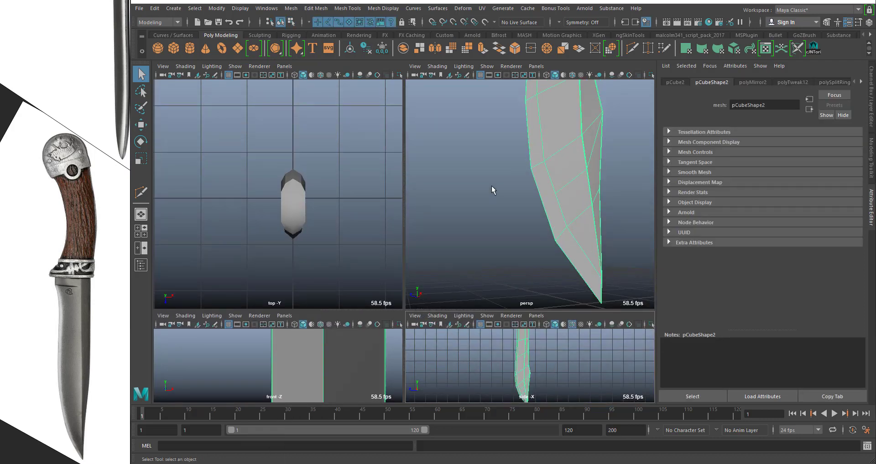
pyautogui.press('space')
# Cut across the bevel with Multi-Cut, from the open end of the blade's cross edge to its outer border
pyautogui.keyDown('alt'); pyautogui.moveTo(475, 286); pyautogui.dragTo(507, 388, button='right'); pyautogui.keyUp('alt')
pyautogui.keyDown('alt'); pyautogui.moveTo(517, 256); pyautogui.dragTo(540, 298, button='right'); pyautogui.keyUp('alt')
pyautogui.keyDown('alt'); pyautogui.moveTo(544, 262); pyautogui.dragTo(482, 270, button='middle'); pyautogui.keyUp('alt')
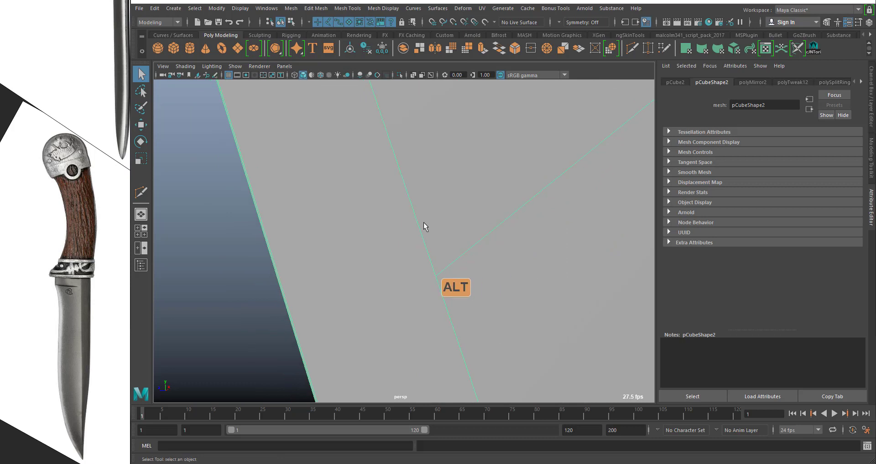
pyautogui.click(358, 9)
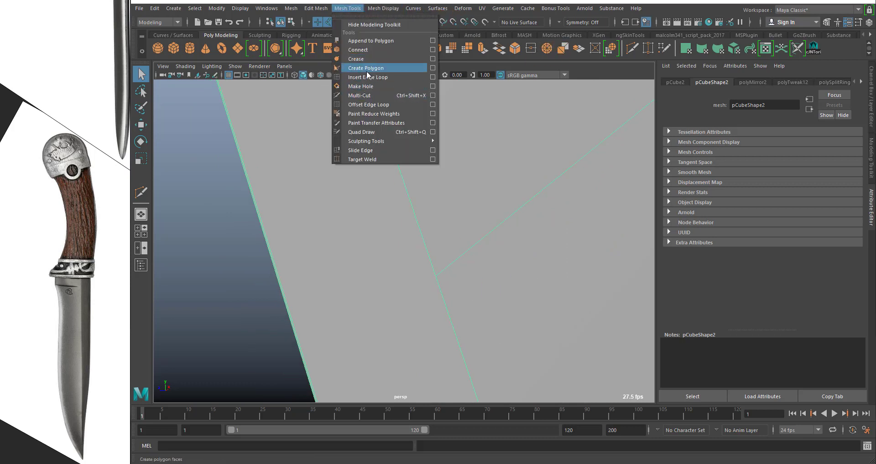
pyautogui.click(372, 94)
pyautogui.click(436, 276)
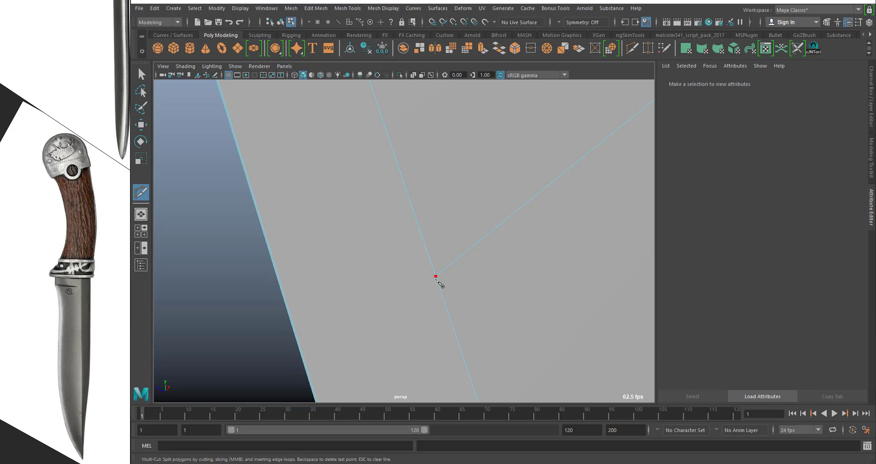
pyautogui.keyDown('alt'); pyautogui.moveTo(440, 290); pyautogui.dragTo(370, 237); pyautogui.keyUp('alt')
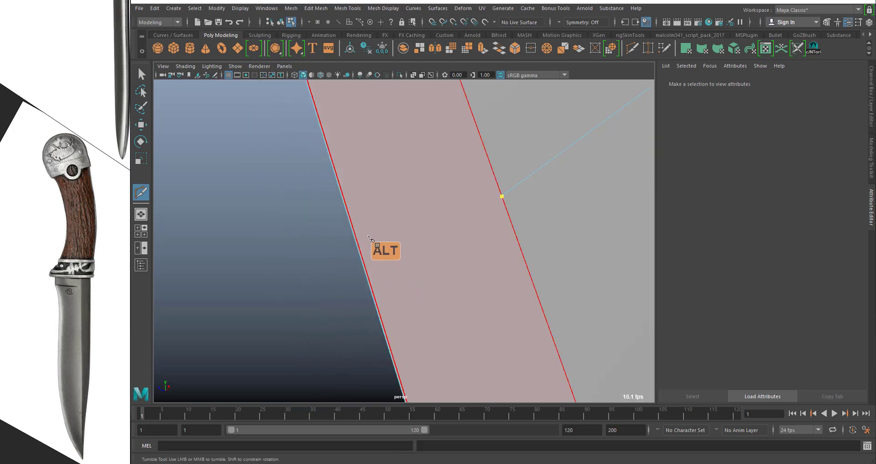
pyautogui.moveTo(347, 203); pyautogui.dragTo(377, 299)
pyautogui.keyDown('alt'); pyautogui.moveTo(378, 299); pyautogui.dragTo(358, 348, button='right'); pyautogui.keyUp('alt')
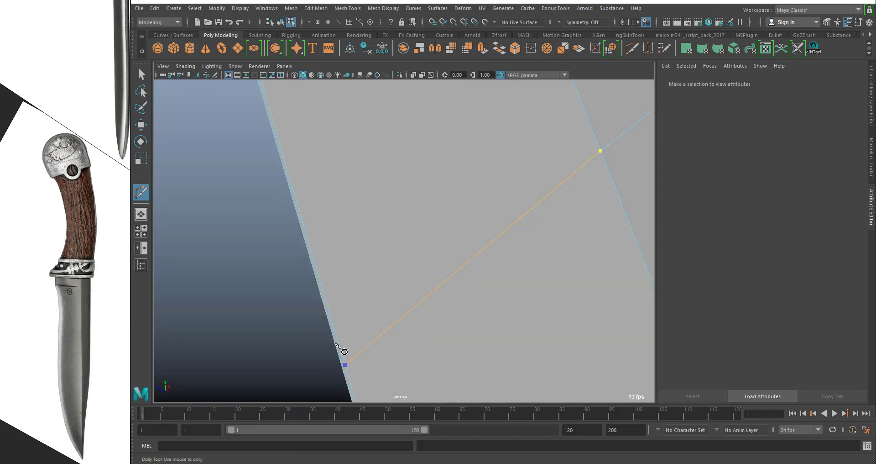
pyautogui.moveTo(335, 342); pyautogui.dragTo(332, 385)
pyautogui.keyDown('alt'); pyautogui.moveTo(430, 279); pyautogui.dragTo(419, 264, button='right'); pyautogui.keyUp('alt')
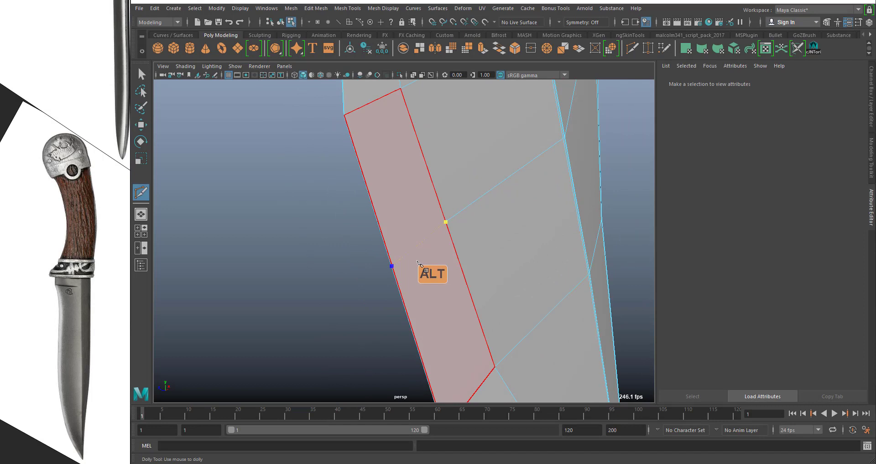
pyautogui.press('Return')
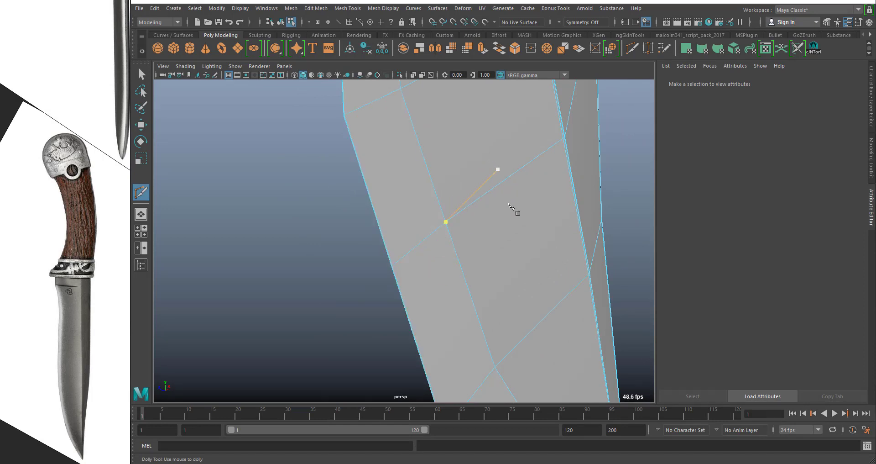
# Inspect the blade's edge flow and switch to the side view showing the outside of the remaining half, framing the tip
pyautogui.keyDown('alt'); pyautogui.moveTo(513, 209); pyautogui.dragTo(430, 178, button='right'); pyautogui.keyUp('alt')
pyautogui.keyDown('alt'); pyautogui.moveTo(430, 178); pyautogui.dragTo(395, 187); pyautogui.keyUp('alt')
pyautogui.press('space')
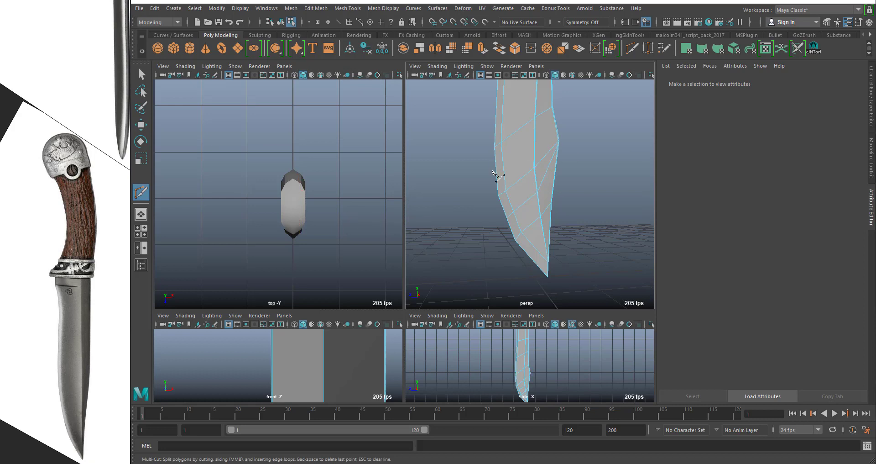
pyautogui.press('space')
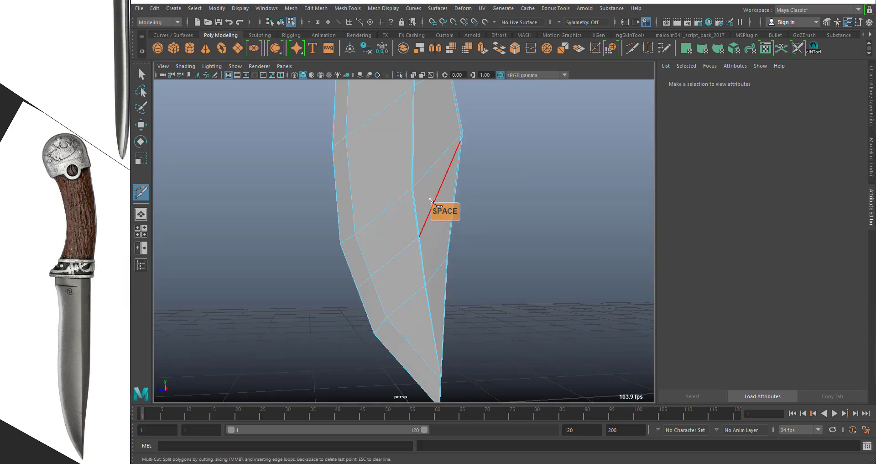
pyautogui.press('space')
pyautogui.click(431, 201)
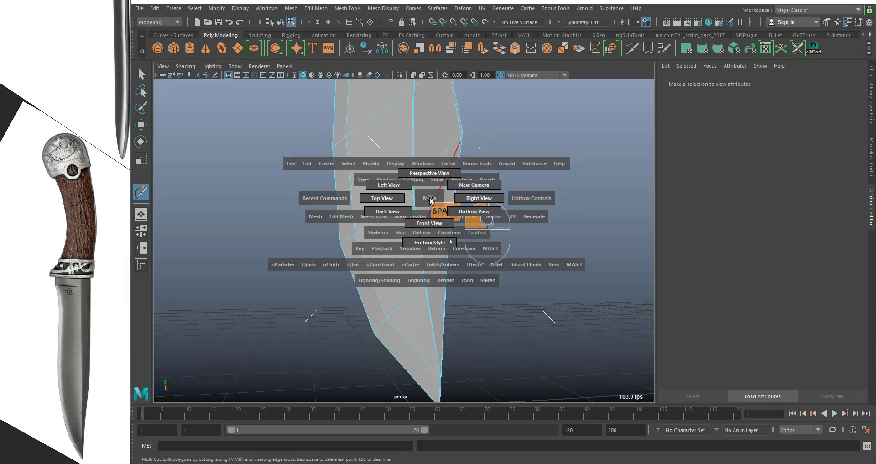
pyautogui.click(393, 194)
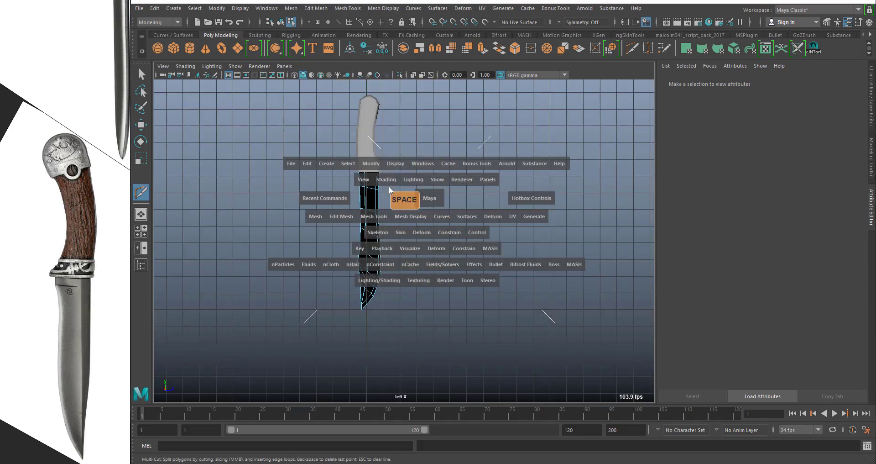
pyautogui.click(430, 199)
pyautogui.moveTo(434, 201); pyautogui.dragTo(474, 199)
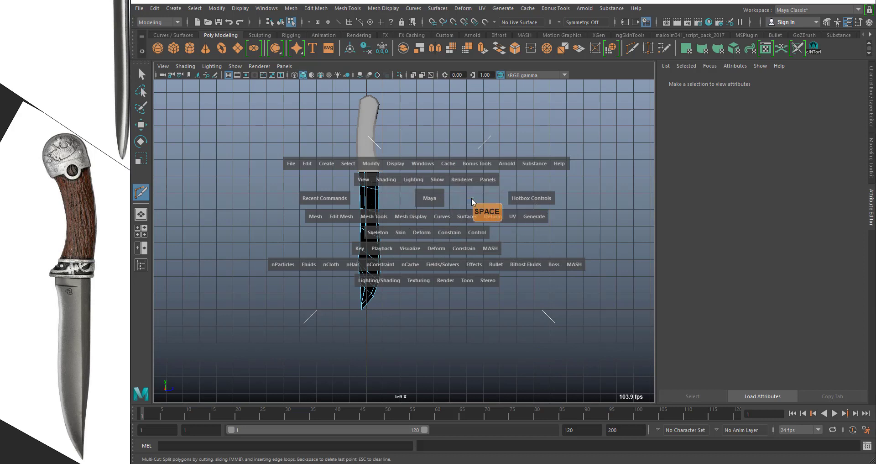
pyautogui.press('space')
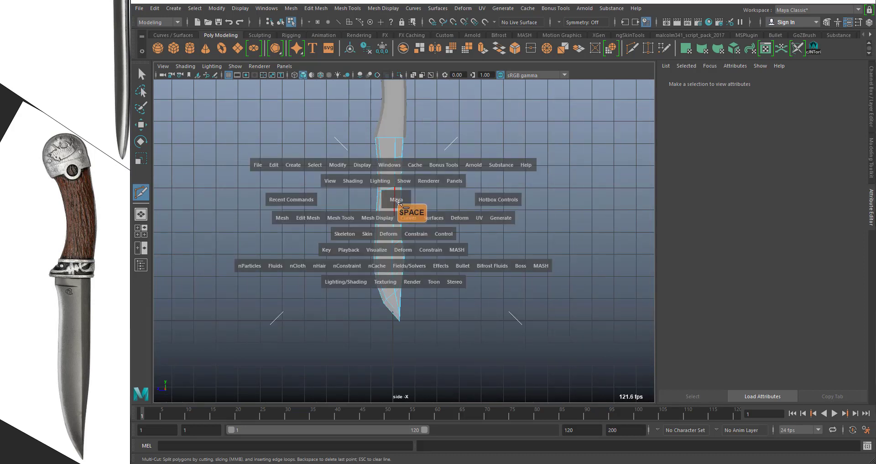
pyautogui.moveTo(395, 200); pyautogui.dragTo(446, 204)
pyautogui.keyDown('alt'); pyautogui.moveTo(349, 217); pyautogui.dragTo(566, 457, button='right'); pyautogui.keyUp('alt')
pyautogui.keyDown('alt'); pyautogui.moveTo(450, 287); pyautogui.dragTo(491, 39, button='middle'); pyautogui.keyUp('alt')
pyautogui.click(390, 199)
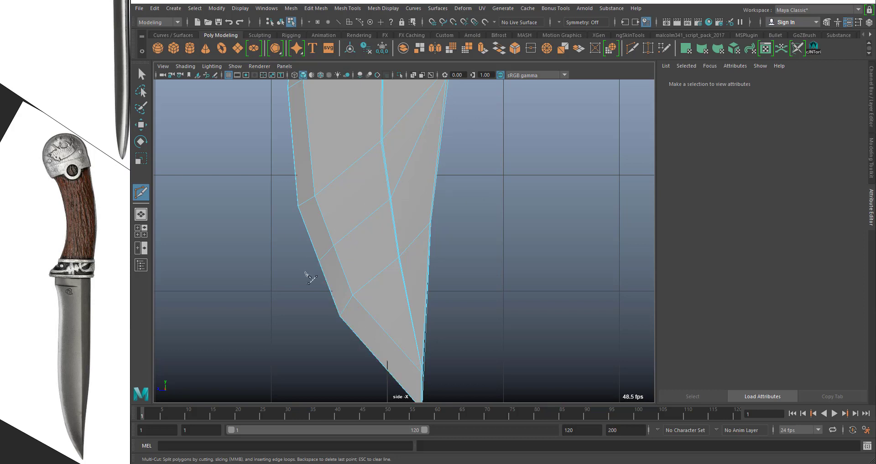
# Move the new cut's two bevel vertices slightly outward and down to round the blade's curved cutting edge
pyautogui.press('q')
pyautogui.rightClick(317, 204)
pyautogui.click(272, 204)
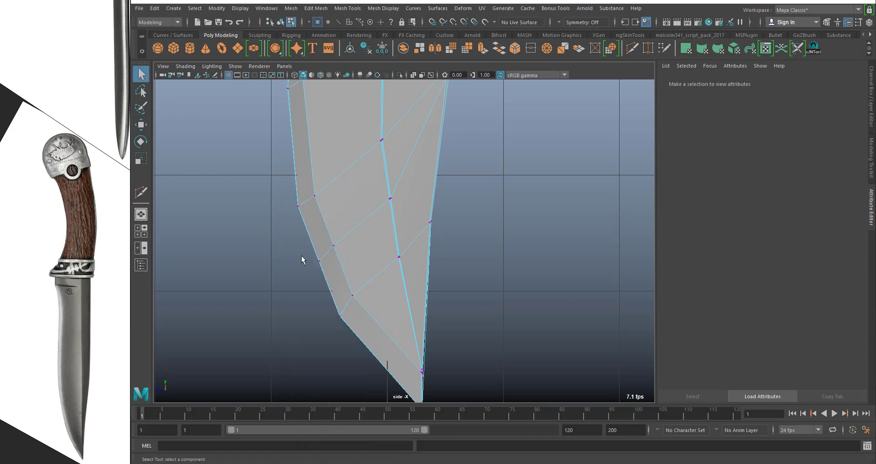
pyautogui.moveTo(302, 248); pyautogui.dragTo(267, 262)
pyautogui.press('w')
pyautogui.moveTo(313, 215); pyautogui.dragTo(313, 222)
pyautogui.moveTo(346, 256); pyautogui.dragTo(283, 245)
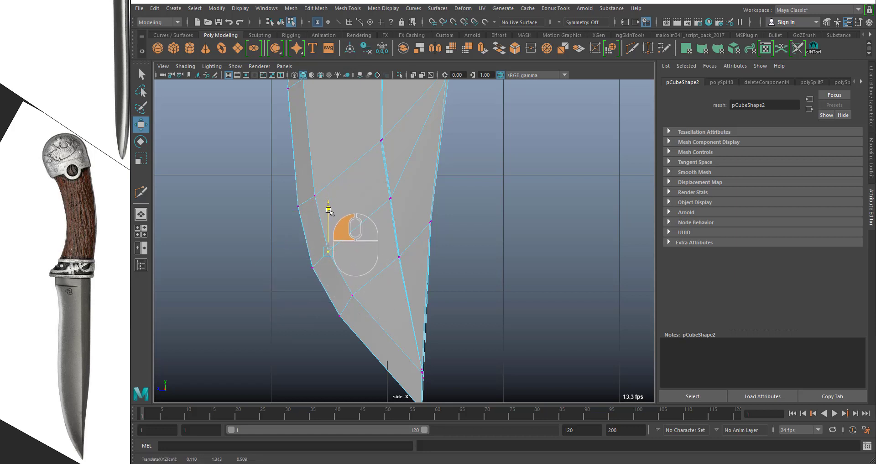
# Move the ridge vertex of the same cross edge slightly up and toward the cutting edge
pyautogui.click(391, 199)
pyautogui.moveTo(357, 198); pyautogui.dragTo(345, 197)
pyautogui.moveTo(388, 156); pyautogui.dragTo(386, 150)
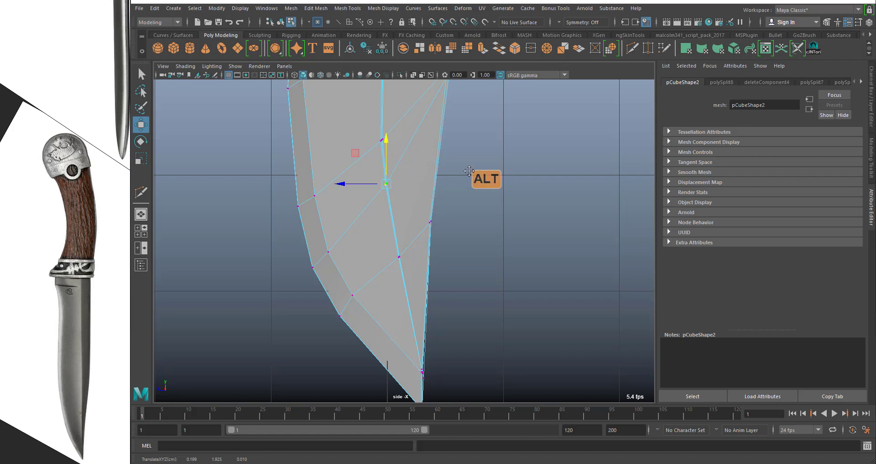
# Move the two bevel vertices at the bend nearest the tip slightly down and inward to smooth the curve
pyautogui.keyDown('alt'); pyautogui.moveTo(467, 163); pyautogui.dragTo(438, 262, button='right'); pyautogui.keyUp('alt')
pyautogui.keyDown('alt'); pyautogui.moveTo(480, 201); pyautogui.dragTo(442, 260, button='right'); pyautogui.keyUp('alt')
pyautogui.keyDown('alt'); pyautogui.moveTo(442, 303); pyautogui.dragTo(432, 219, button='middle'); pyautogui.keyUp('alt')
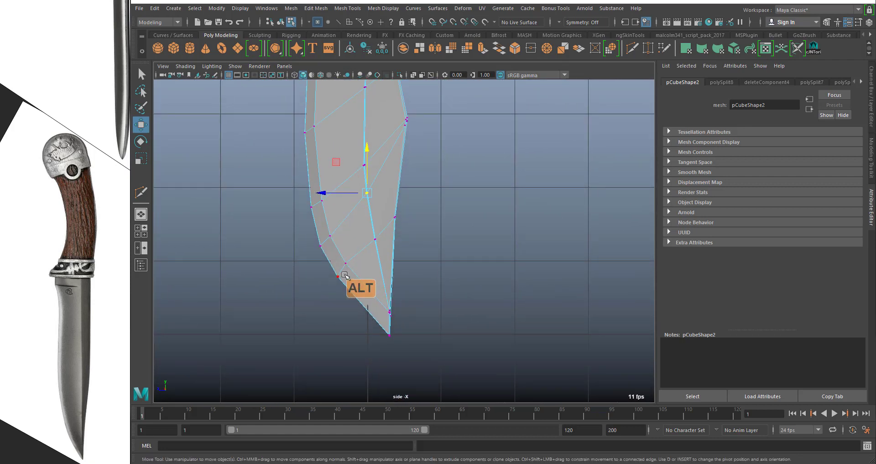
pyautogui.moveTo(362, 291); pyautogui.dragTo(337, 260)
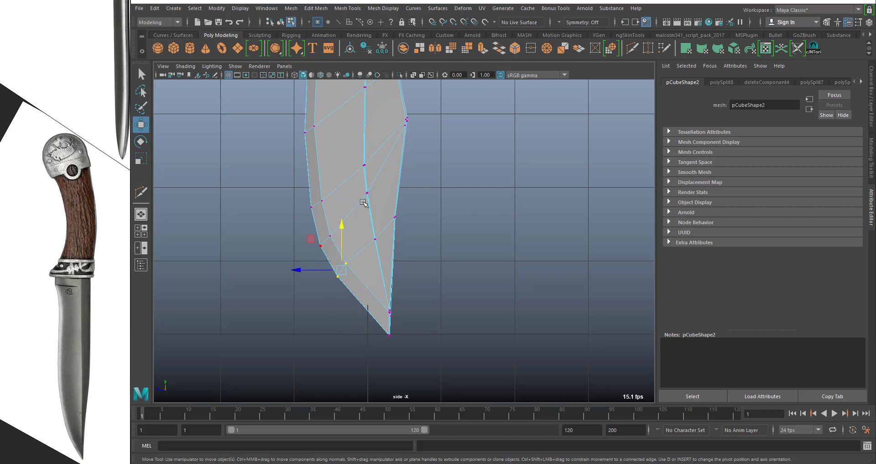
pyautogui.moveTo(346, 230); pyautogui.dragTo(343, 234)
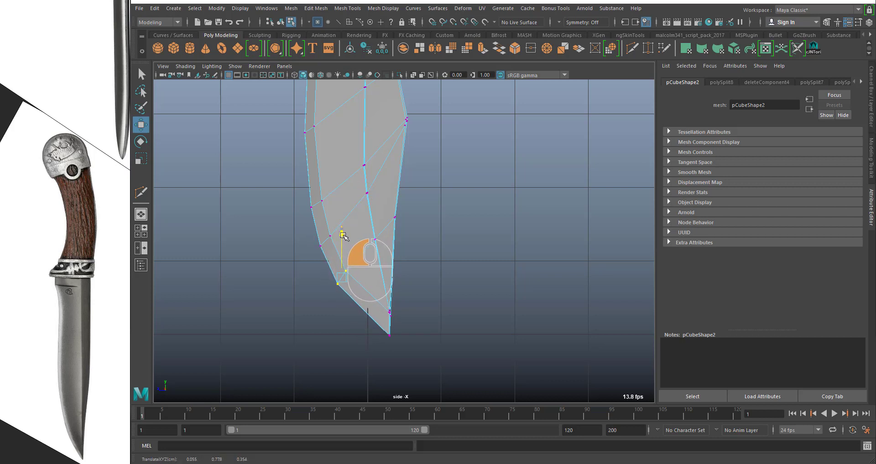
pyautogui.moveTo(302, 279); pyautogui.dragTo(301, 276)
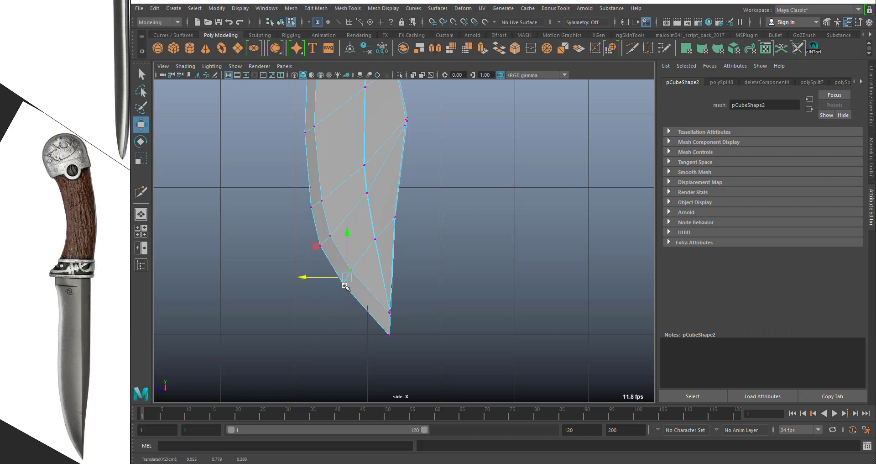
# Check the bevel and ridge vertices from the tip up to the spine corner, and return to object mode in the perspective view
pyautogui.keyDown('alt'); pyautogui.moveTo(327, 167); pyautogui.dragTo(374, 205, button='right'); pyautogui.keyUp('alt')
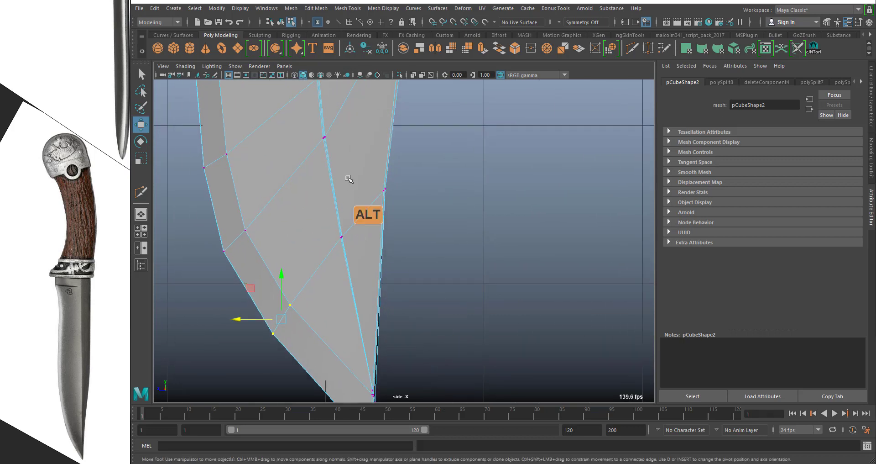
pyautogui.keyDown('alt'); pyautogui.moveTo(348, 180); pyautogui.dragTo(392, 313, button='middle'); pyautogui.keyUp('alt')
pyautogui.keyDown('alt'); pyautogui.moveTo(251, 304); pyautogui.dragTo(251, 257, button='middle'); pyautogui.keyUp('alt')
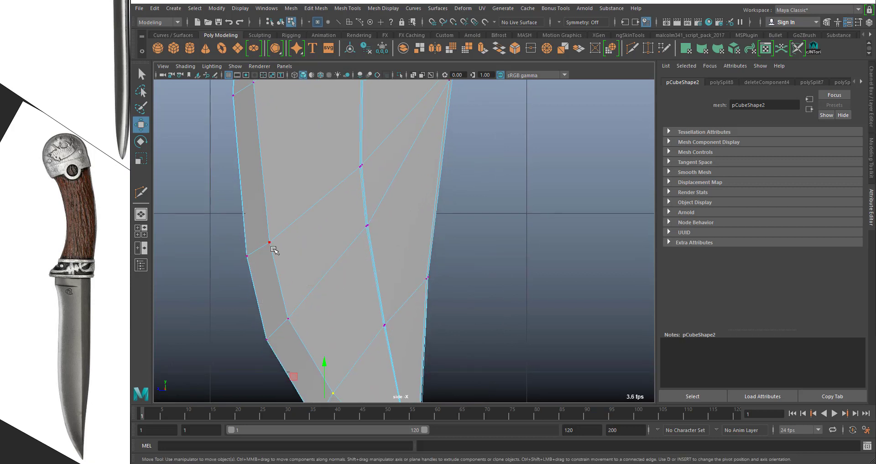
pyautogui.keyDown('alt'); pyautogui.moveTo(314, 265); pyautogui.dragTo(288, 303, button='middle'); pyautogui.keyUp('alt')
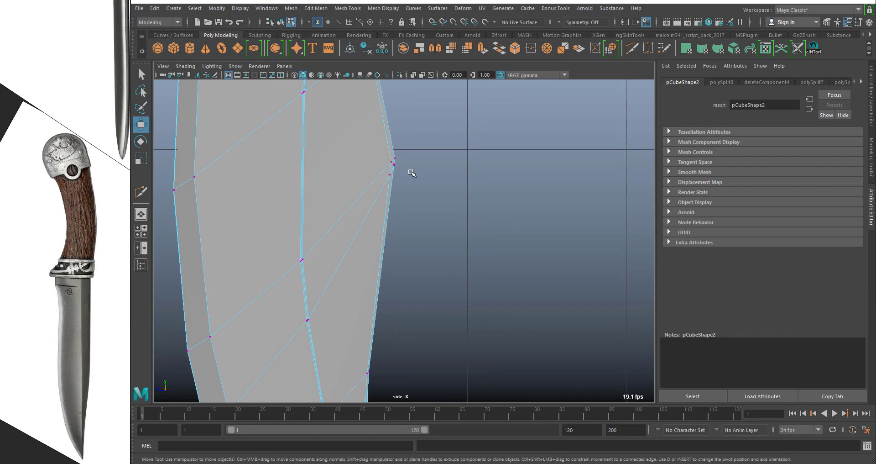
pyautogui.moveTo(376, 140); pyautogui.dragTo(406, 117, button='right')
pyautogui.press('space')
pyautogui.click(374, 157)
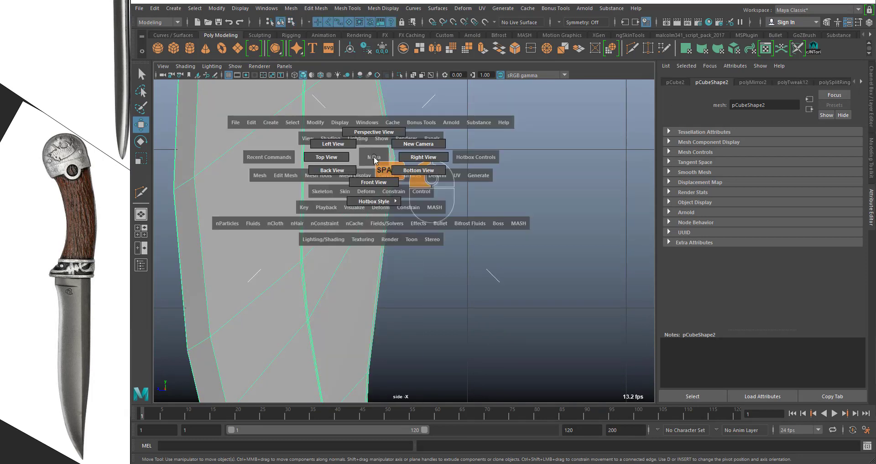
pyautogui.moveTo(374, 159); pyautogui.dragTo(375, 132)
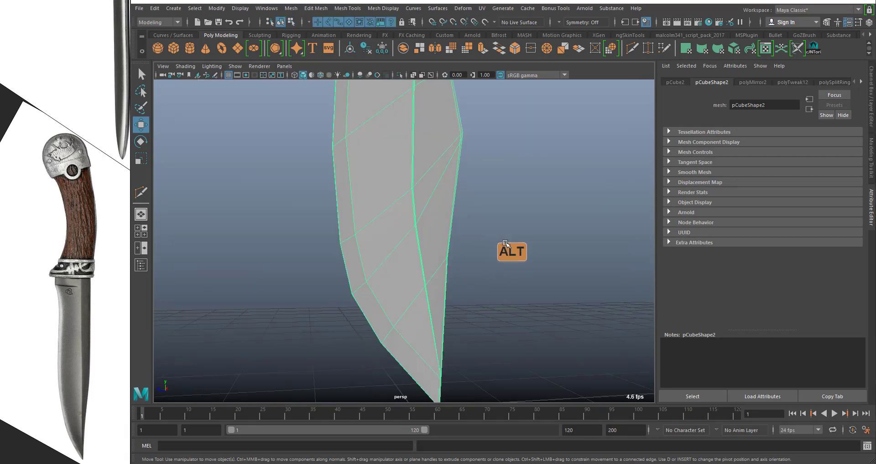
# Mirror the blade half across the object's X axis in the negative direction, cutting geometry, combining with the original and merging border vertices automatically
pyautogui.keyDown('alt'); pyautogui.moveTo(482, 179); pyautogui.dragTo(375, 183); pyautogui.keyUp('alt')
pyautogui.keyDown('alt'); pyautogui.moveTo(375, 183); pyautogui.dragTo(448, 293, button='right'); pyautogui.keyUp('alt')
pyautogui.keyDown('alt'); pyautogui.moveTo(434, 270); pyautogui.dragTo(468, 250, button='middle'); pyautogui.keyUp('alt')
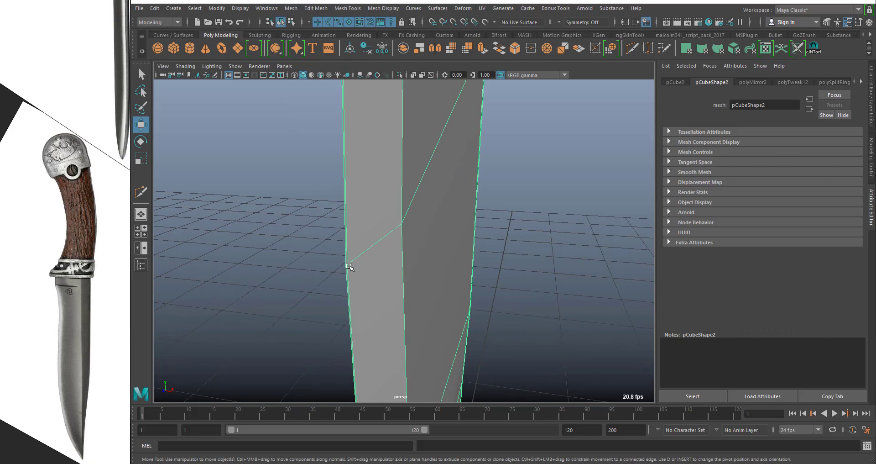
pyautogui.click(292, 8)
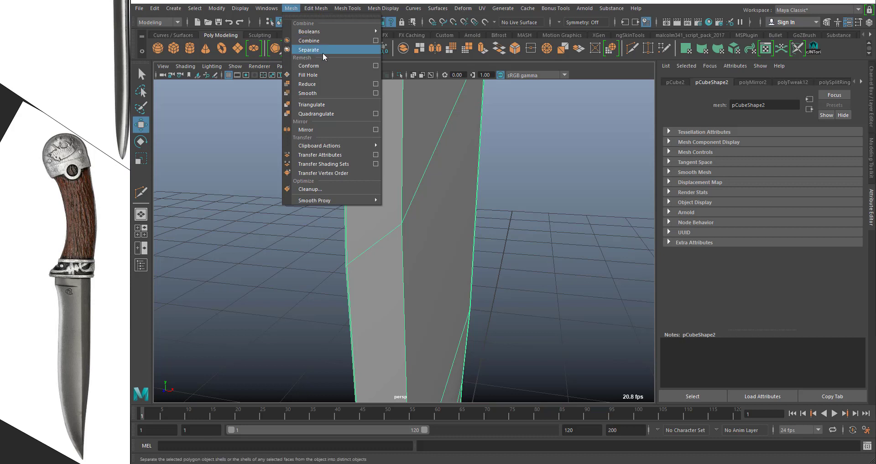
pyautogui.moveTo(311, 9)
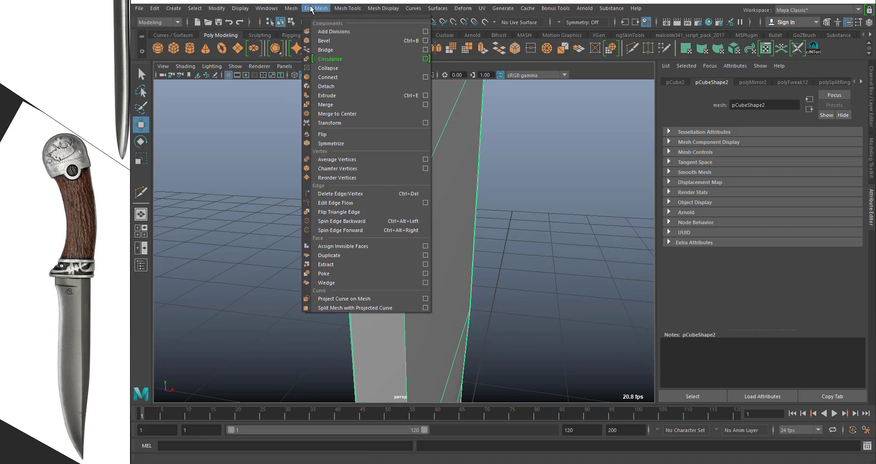
pyautogui.moveTo(352, 11)
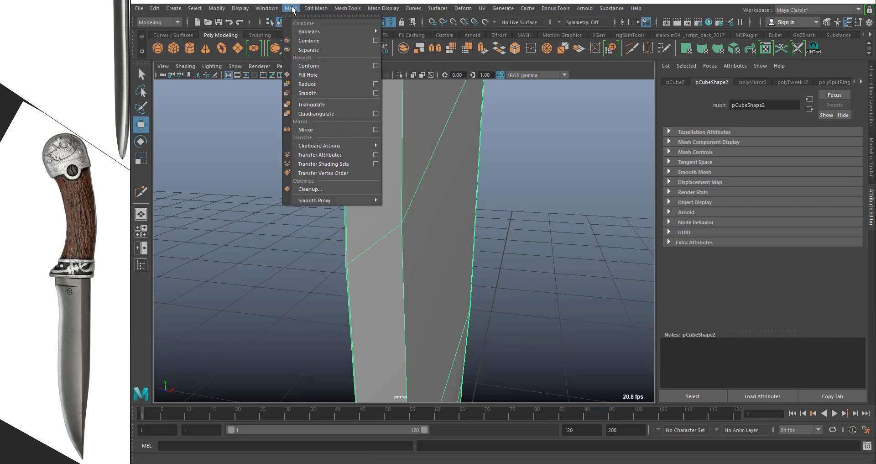
pyautogui.click(376, 130)
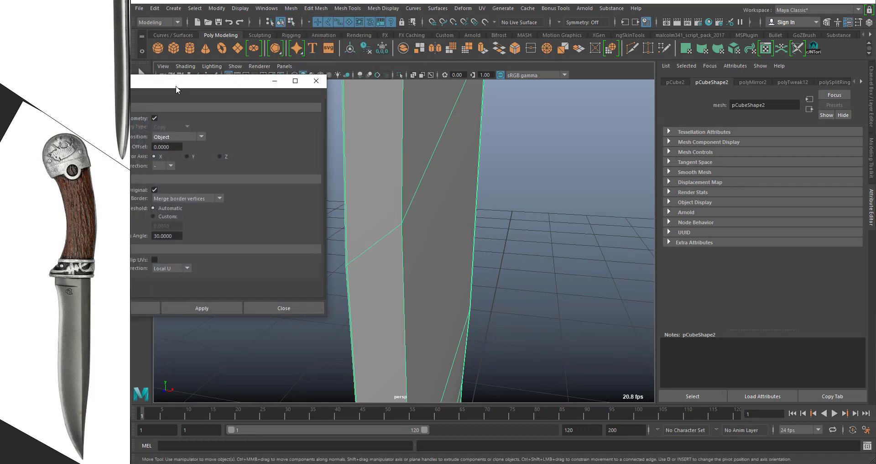
pyautogui.moveTo(177, 86); pyautogui.dragTo(555, 49)
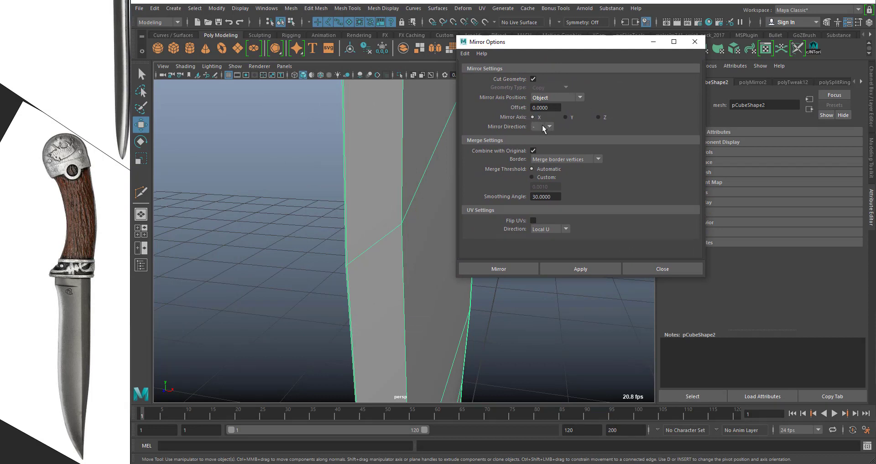
pyautogui.press('alt')
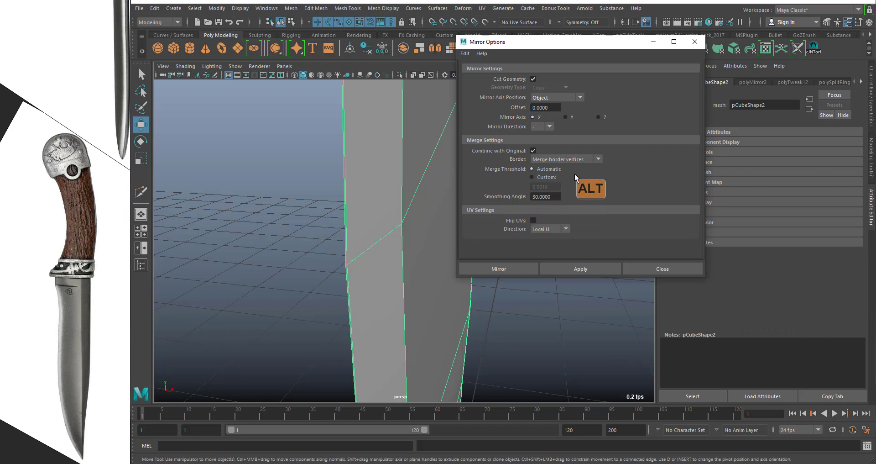
pyautogui.click(576, 268)
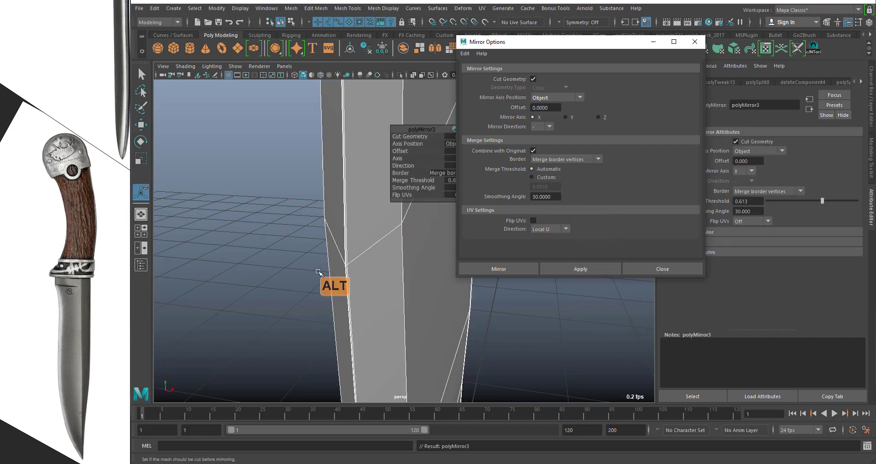
# Examine the mirrored blade's centre seam up close and along its length, and close the mirror options
pyautogui.keyDown('alt'); pyautogui.moveTo(319, 274); pyautogui.dragTo(389, 316, button='right'); pyautogui.keyUp('alt')
pyautogui.keyDown('alt'); pyautogui.moveTo(394, 286); pyautogui.dragTo(397, 291); pyautogui.keyUp('alt')
pyautogui.keyDown('alt'); pyautogui.moveTo(358, 276); pyautogui.dragTo(379, 306, button='right'); pyautogui.keyUp('alt')
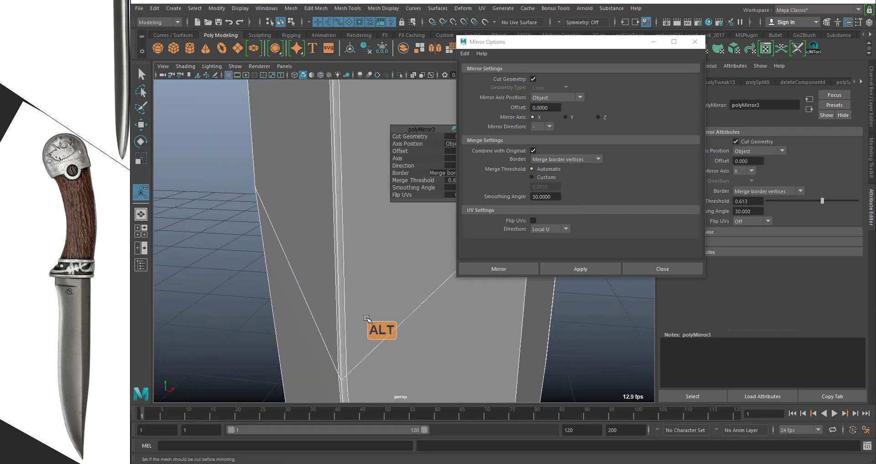
pyautogui.keyDown('alt'); pyautogui.moveTo(368, 315); pyautogui.dragTo(346, 83, button='middle'); pyautogui.keyUp('alt')
pyautogui.keyDown('alt'); pyautogui.moveTo(366, 274); pyautogui.dragTo(330, 90, button='middle'); pyautogui.keyUp('alt')
pyautogui.keyDown('alt'); pyautogui.moveTo(368, 288); pyautogui.dragTo(337, 270, button='right'); pyautogui.keyUp('alt')
pyautogui.keyDown('alt'); pyautogui.moveTo(337, 269); pyautogui.dragTo(423, 347); pyautogui.keyUp('alt')
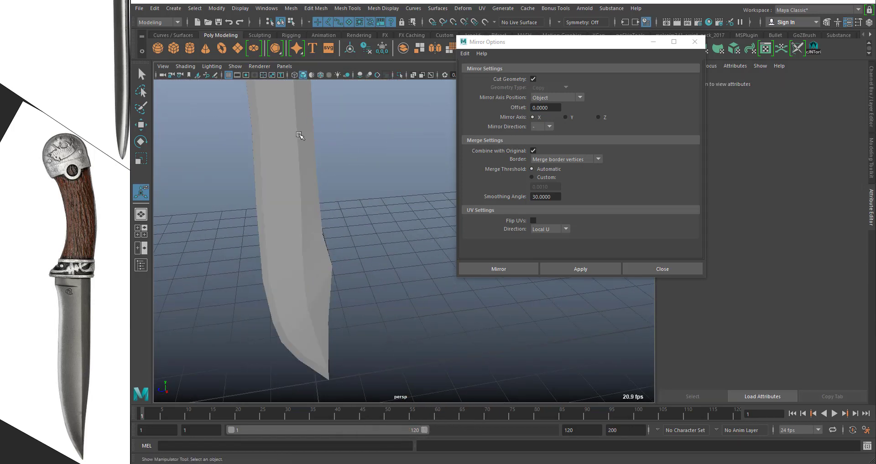
pyautogui.click(698, 271)
# Select the whole blade in object mode and turn on its smooth mesh preview
pyautogui.keyDown('alt'); pyautogui.moveTo(510, 270); pyautogui.dragTo(304, 175); pyautogui.keyUp('alt')
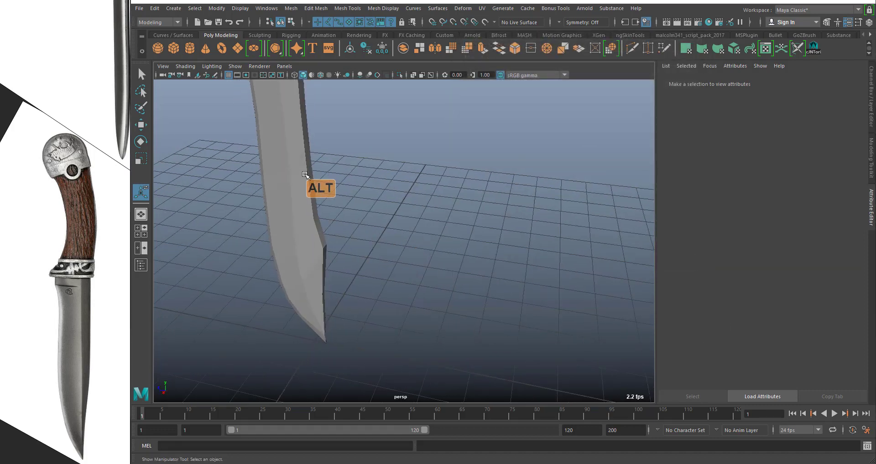
pyautogui.moveTo(305, 174); pyautogui.dragTo(351, 159, button='right')
pyautogui.press('q')
pyautogui.click(312, 165)
pyautogui.press('3')
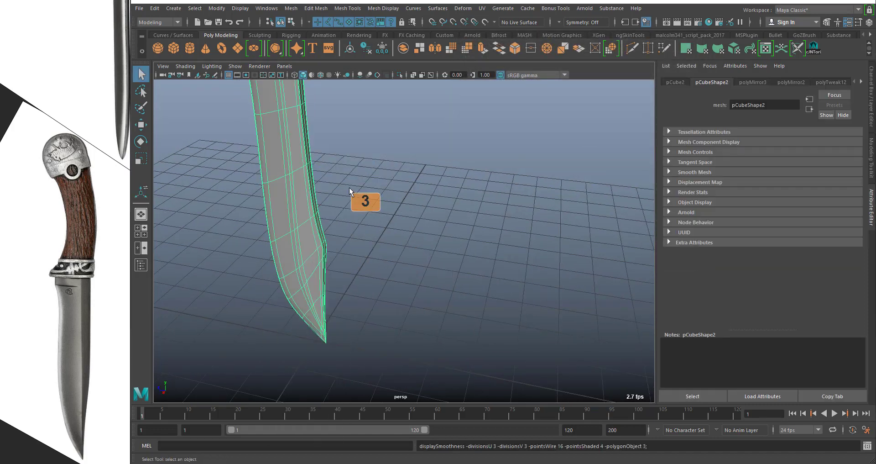
# Examine the smoothed blade's silhouette and spine corner, comparing the plain shading with the selected wireframe
pyautogui.click(380, 238)
pyautogui.keyDown('alt'); pyautogui.moveTo(381, 238); pyautogui.dragTo(423, 251); pyautogui.keyUp('alt')
pyautogui.keyDown('alt'); pyautogui.moveTo(334, 206); pyautogui.dragTo(367, 269, button='middle'); pyautogui.keyUp('alt')
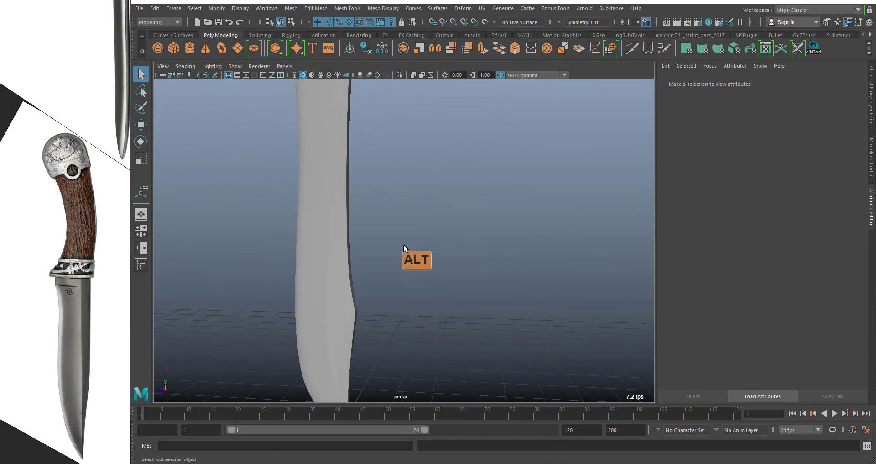
pyautogui.keyDown('alt'); pyautogui.moveTo(404, 248); pyautogui.dragTo(378, 249); pyautogui.keyUp('alt')
pyautogui.keyDown('alt'); pyautogui.moveTo(401, 260); pyautogui.dragTo(416, 192, button='middle'); pyautogui.keyUp('alt')
pyautogui.keyDown('alt'); pyautogui.moveTo(413, 215); pyautogui.dragTo(434, 365, button='right'); pyautogui.keyUp('alt')
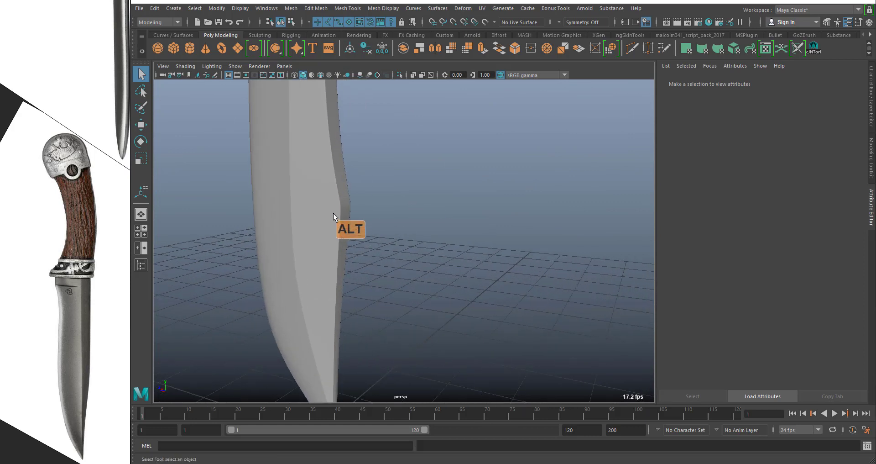
pyautogui.click(333, 217)
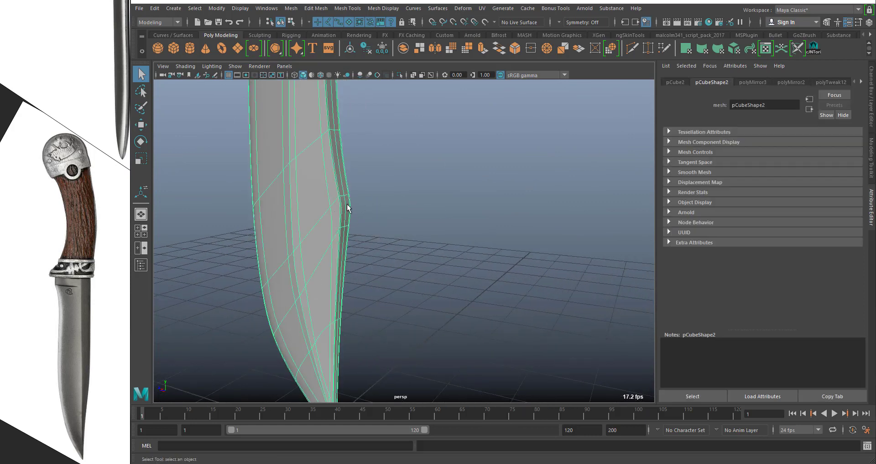
pyautogui.keyDown('alt'); pyautogui.moveTo(348, 208); pyautogui.dragTo(376, 275, button='right'); pyautogui.keyUp('alt')
pyautogui.click(370, 218)
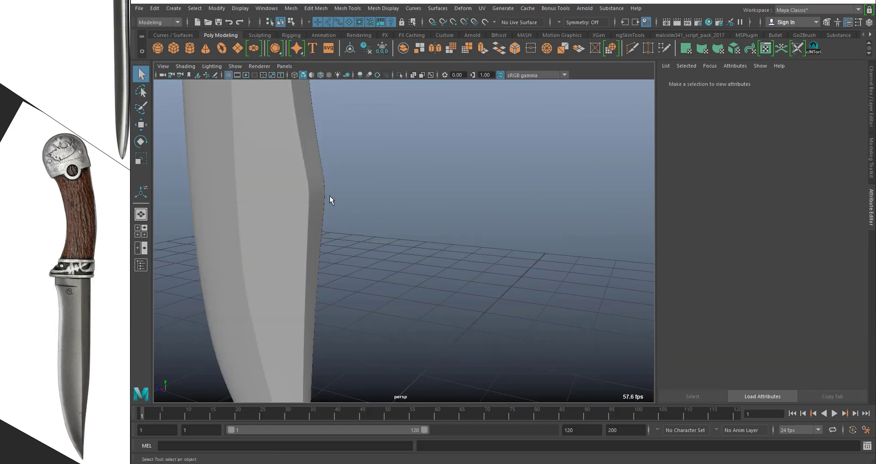
pyautogui.click(311, 185)
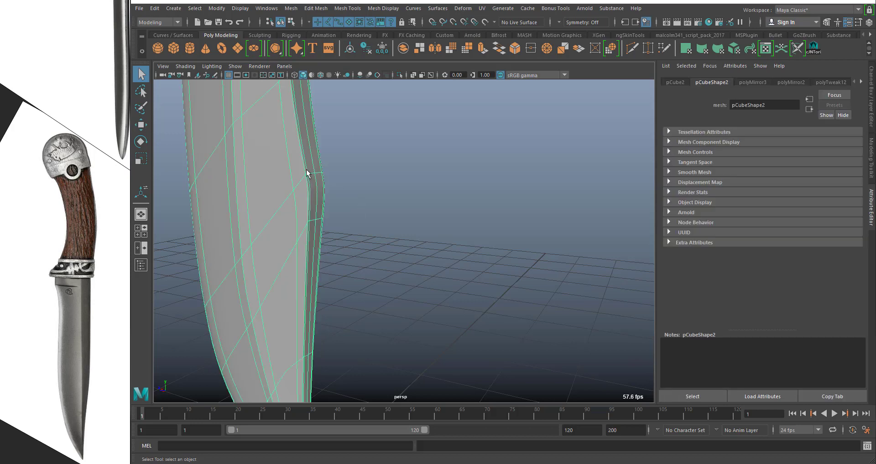
# Inspect the smoothed blade's curved cutting edge and tip from the side, and its spine up to the guard
pyautogui.keyDown('alt'); pyautogui.moveTo(328, 220); pyautogui.dragTo(289, 190); pyautogui.keyUp('alt')
pyautogui.keyDown('alt'); pyautogui.moveTo(289, 189); pyautogui.dragTo(390, 178, button='middle'); pyautogui.keyUp('alt')
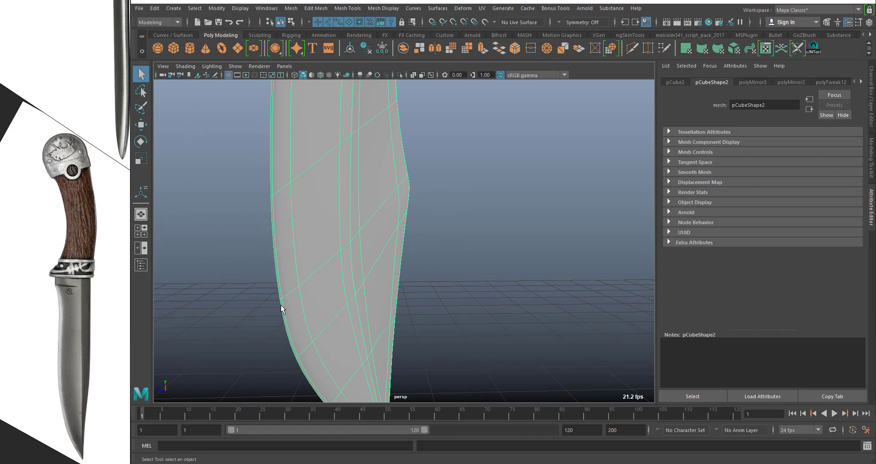
pyautogui.keyDown('alt'); pyautogui.moveTo(370, 313); pyautogui.dragTo(306, 199); pyautogui.keyUp('alt')
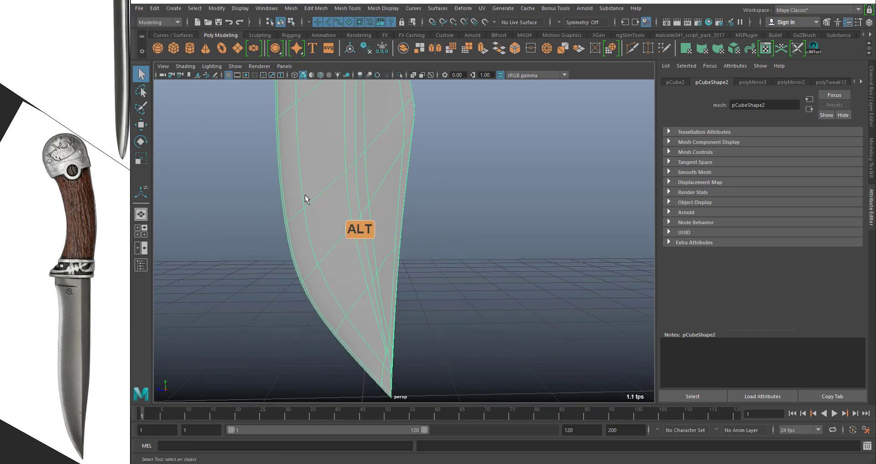
pyautogui.click(456, 264)
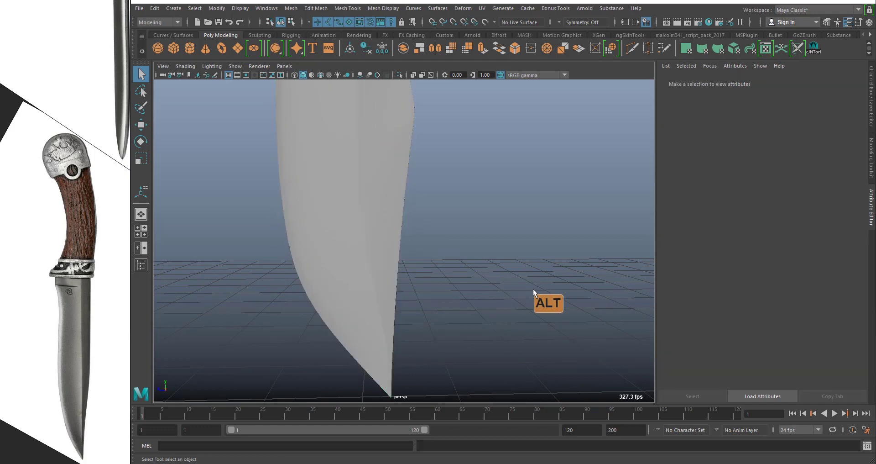
pyautogui.keyDown('alt'); pyautogui.moveTo(529, 285); pyautogui.dragTo(422, 214); pyautogui.keyUp('alt')
pyautogui.keyDown('alt'); pyautogui.moveTo(422, 215); pyautogui.dragTo(440, 265, button='middle'); pyautogui.keyUp('alt')
pyautogui.moveTo(433, 230)
pyautogui.keyDown('alt'); pyautogui.mouseDown()
pyautogui.moveTo(429, 248)
pyautogui.moveTo(429, 233)
pyautogui.mouseUp(); pyautogui.keyUp('alt')
pyautogui.keyDown('alt'); pyautogui.moveTo(428, 214); pyautogui.dragTo(418, 282, button='middle'); pyautogui.keyUp('alt')
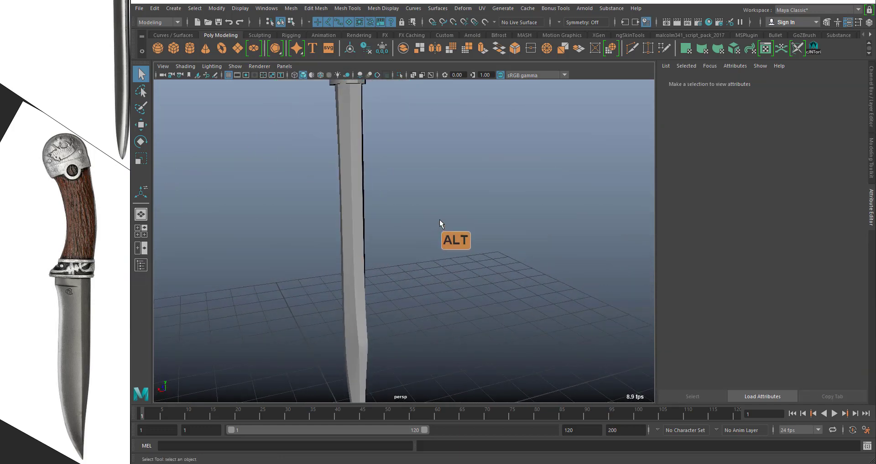